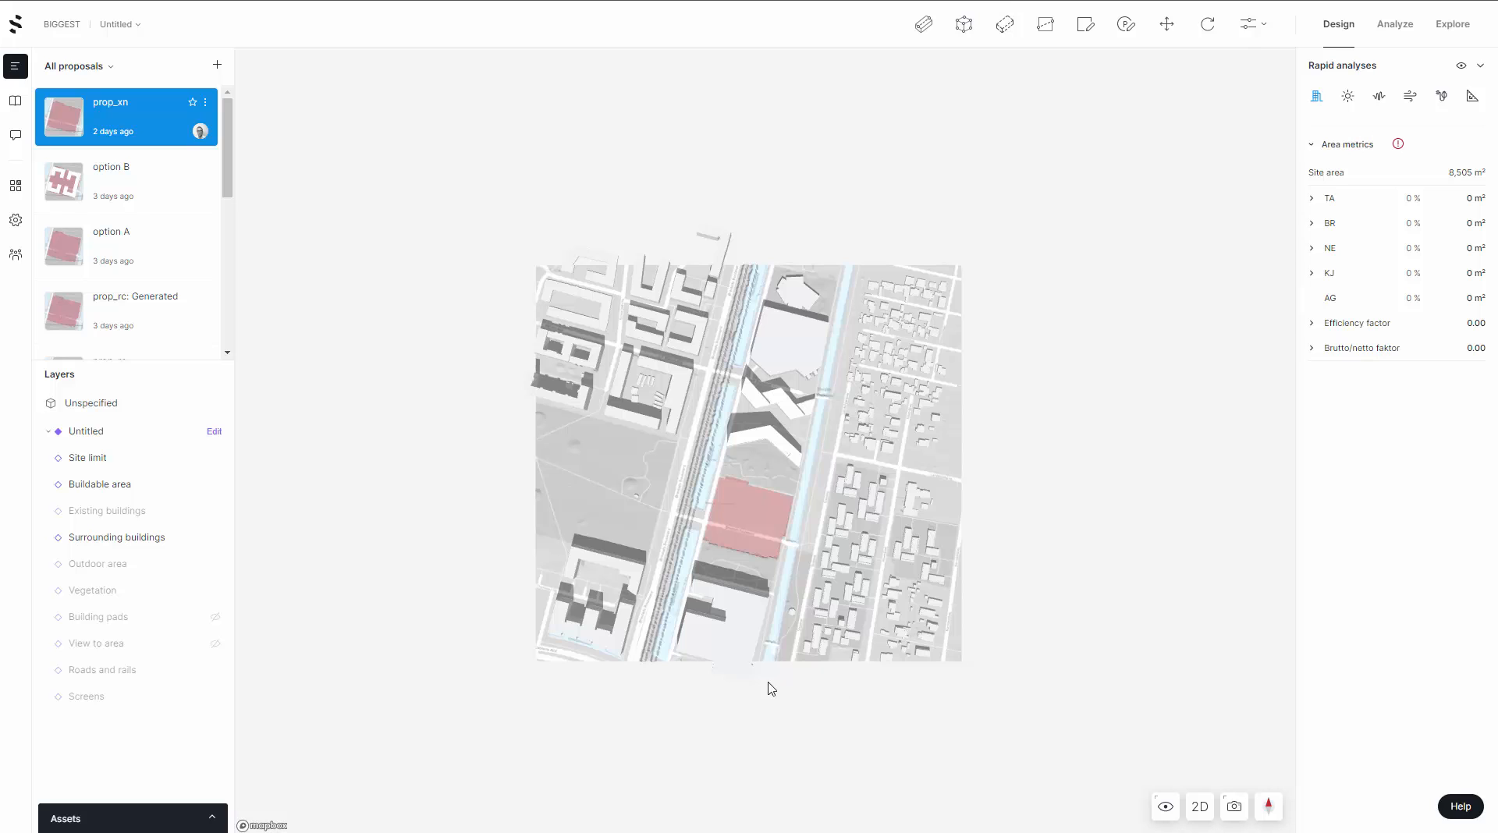
- Select the detailed building beside the red site area and examine its facade up close in 3D
right_click_drag(768, 683, 869, 553)
scroll(793, 470, "up", 3)
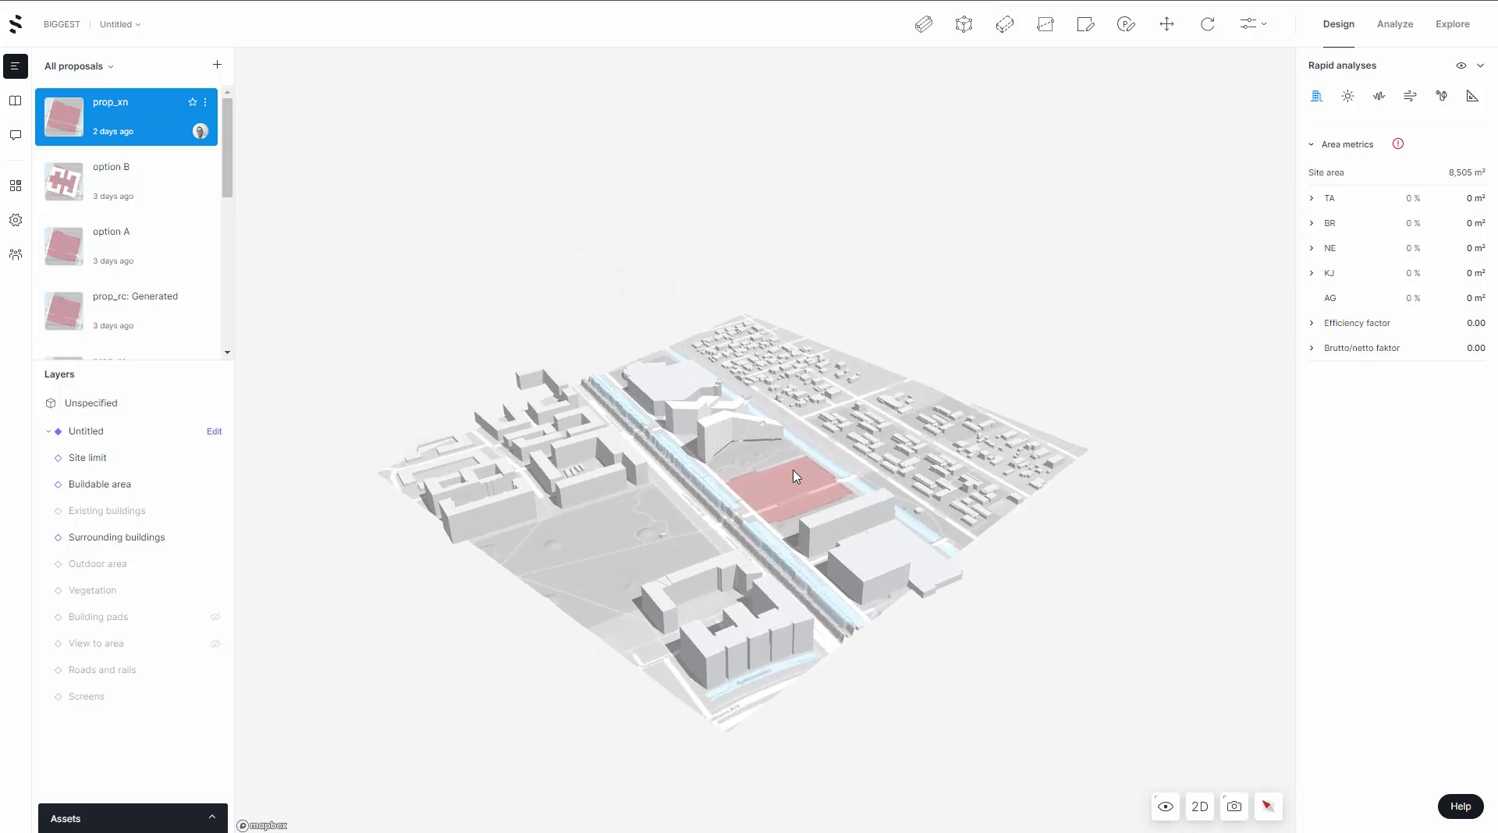
scroll(794, 475, "up", 5)
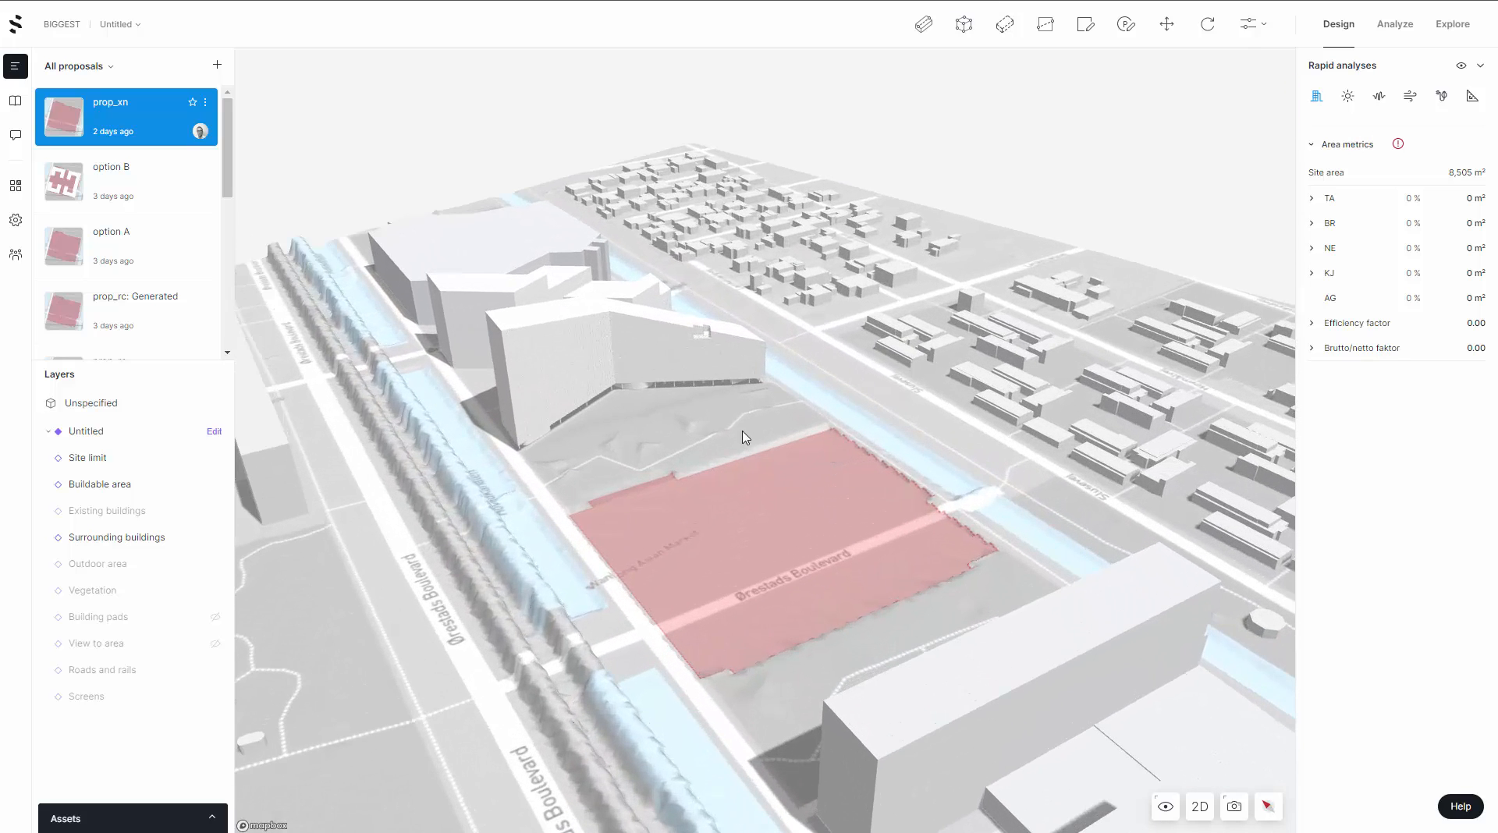
mouse_move(756, 431)
right_mouse_down()
mouse_move(611, 435)
mouse_move(760, 434)
right_mouse_up()
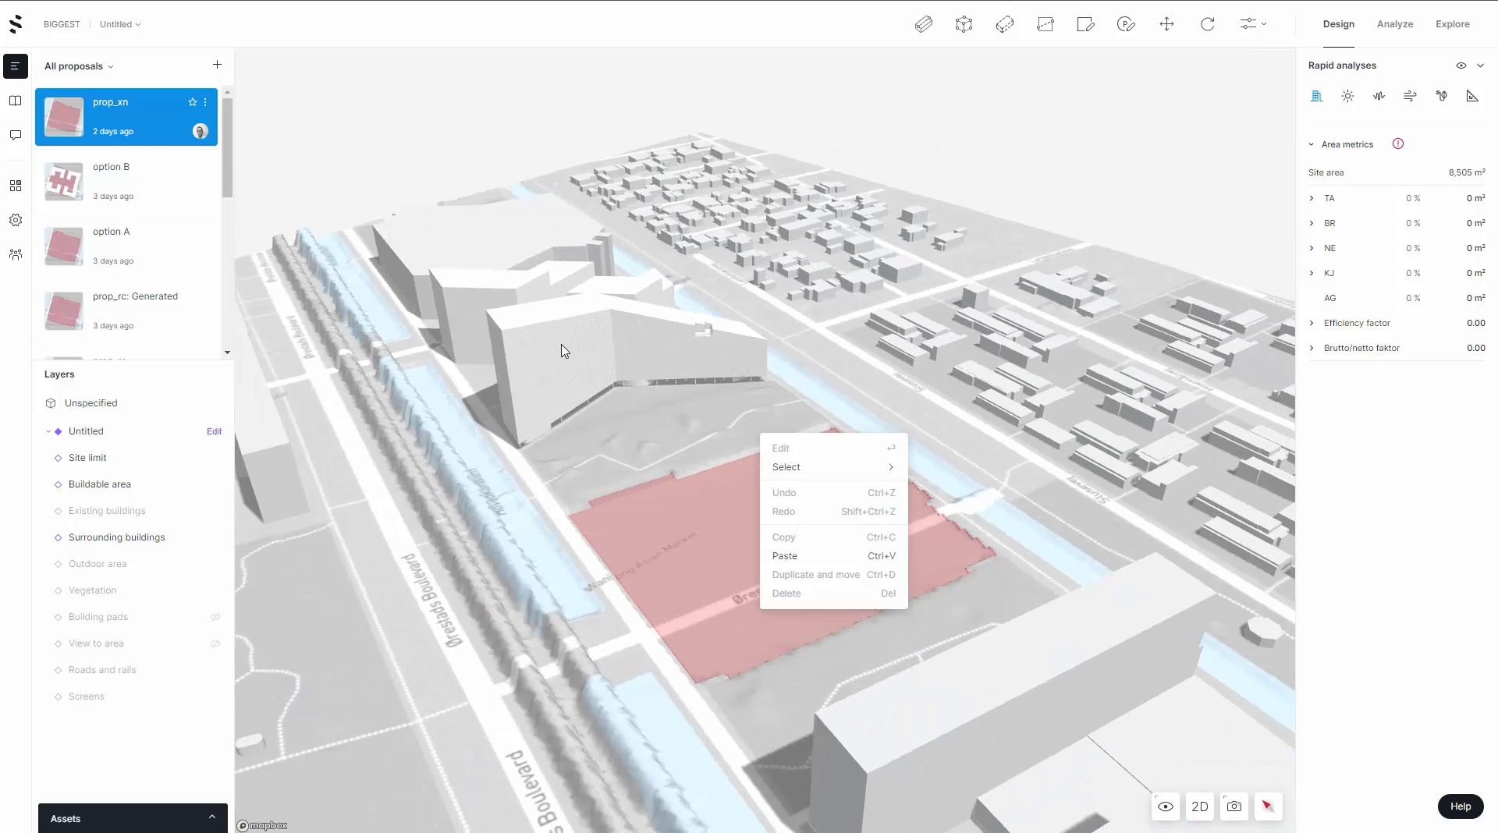
scroll(550, 336, "up", 5)
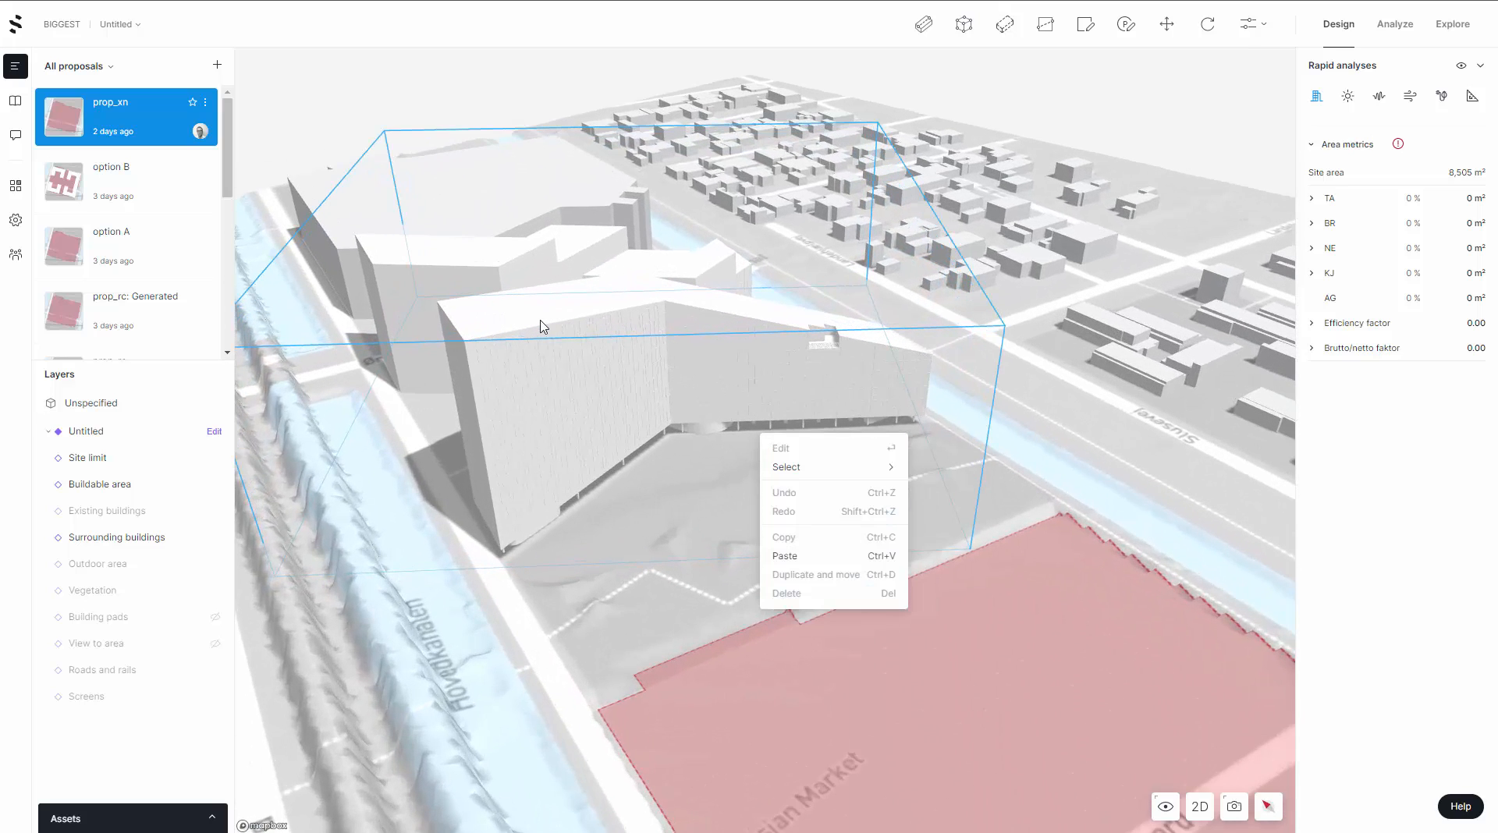
left_click(544, 326)
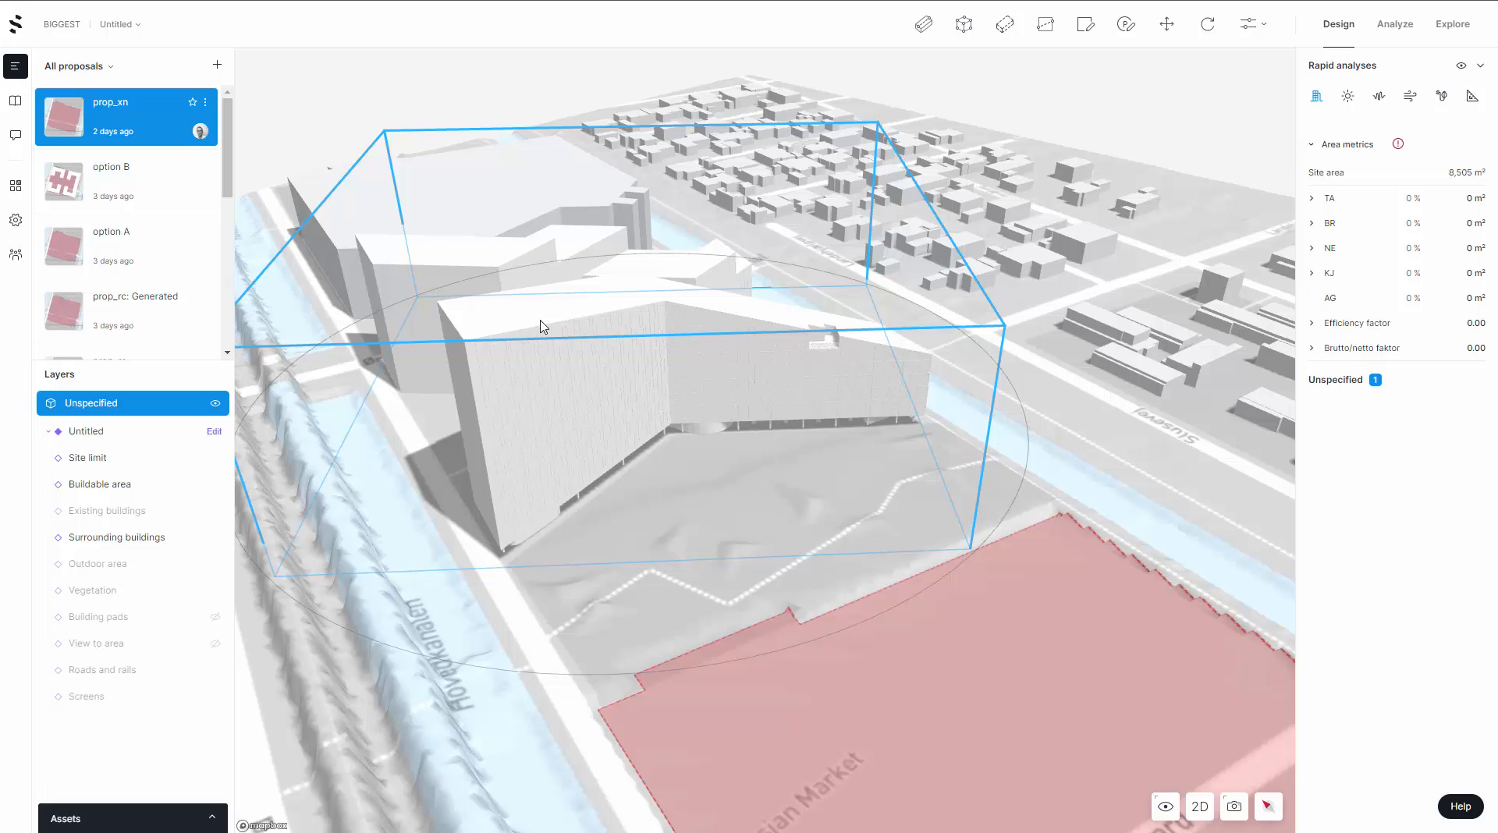
scroll(636, 393, "up", 1)
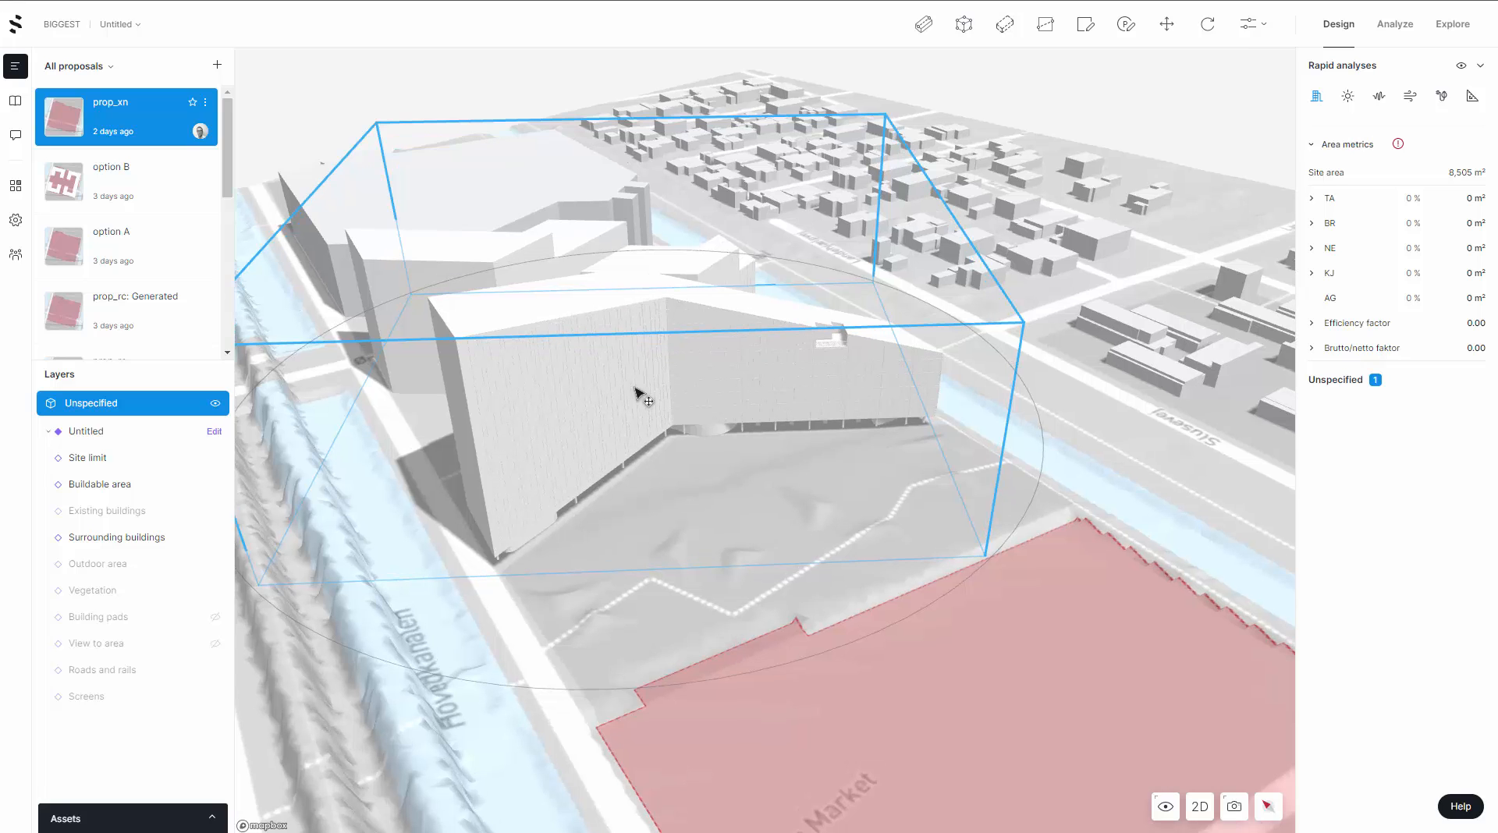
scroll(811, 374, "up", 8)
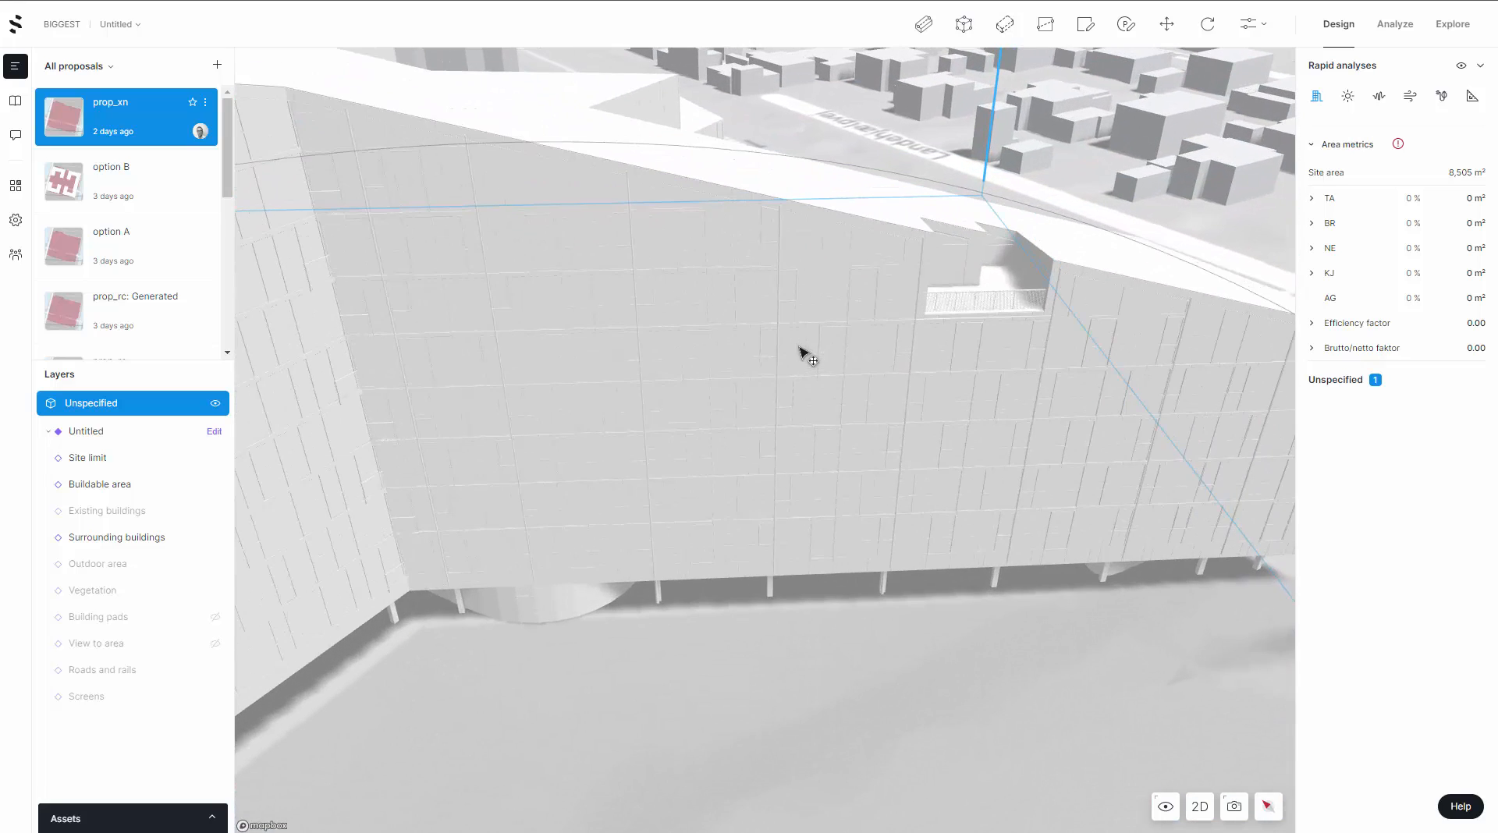
right_click_drag(804, 355, 565, 311)
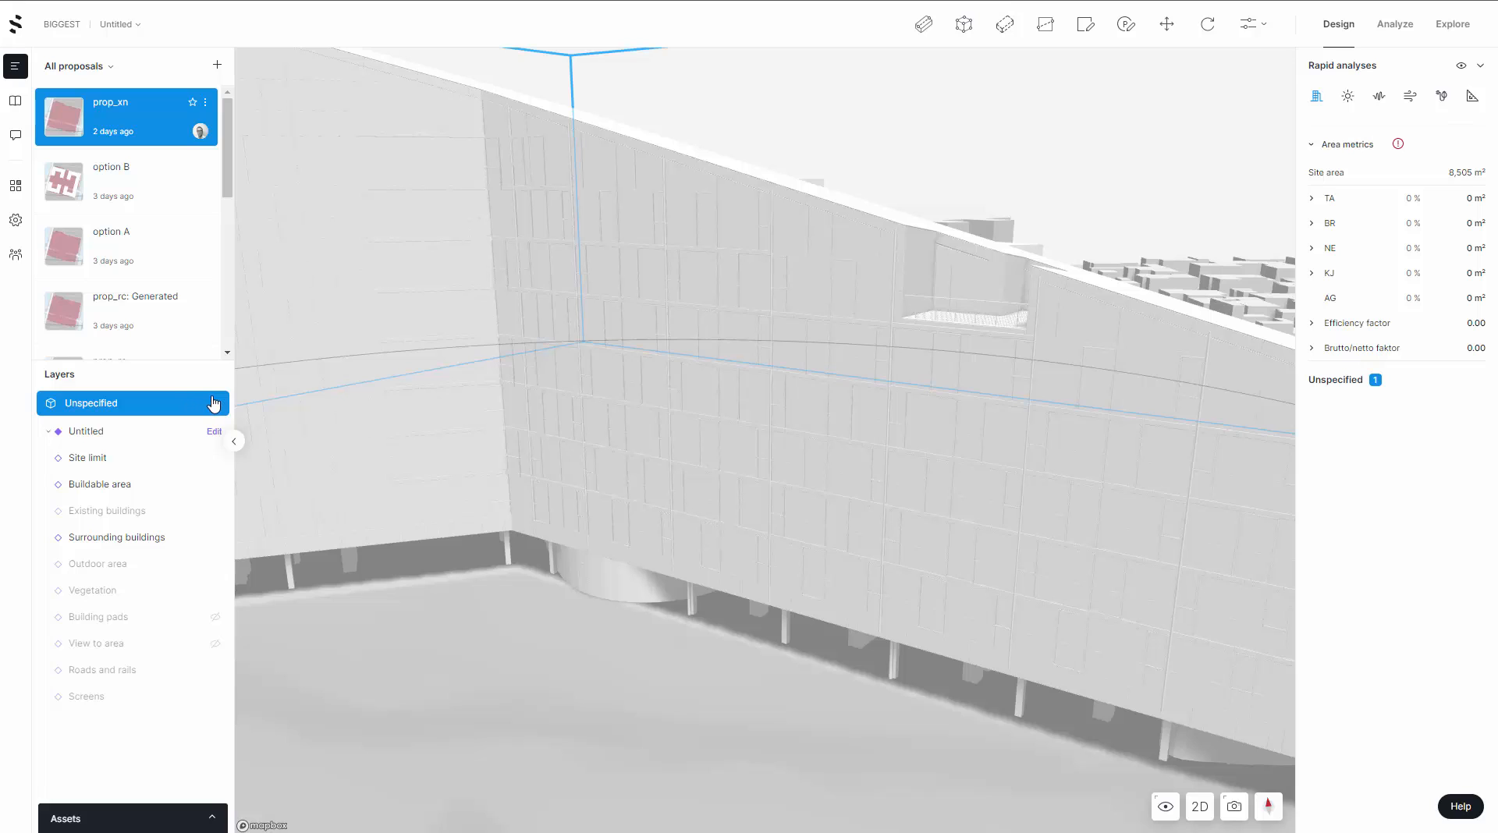
- Toggle the visibility of the Unspecified layer off and on to compare, leaving it shown and selected
left_click(214, 403)
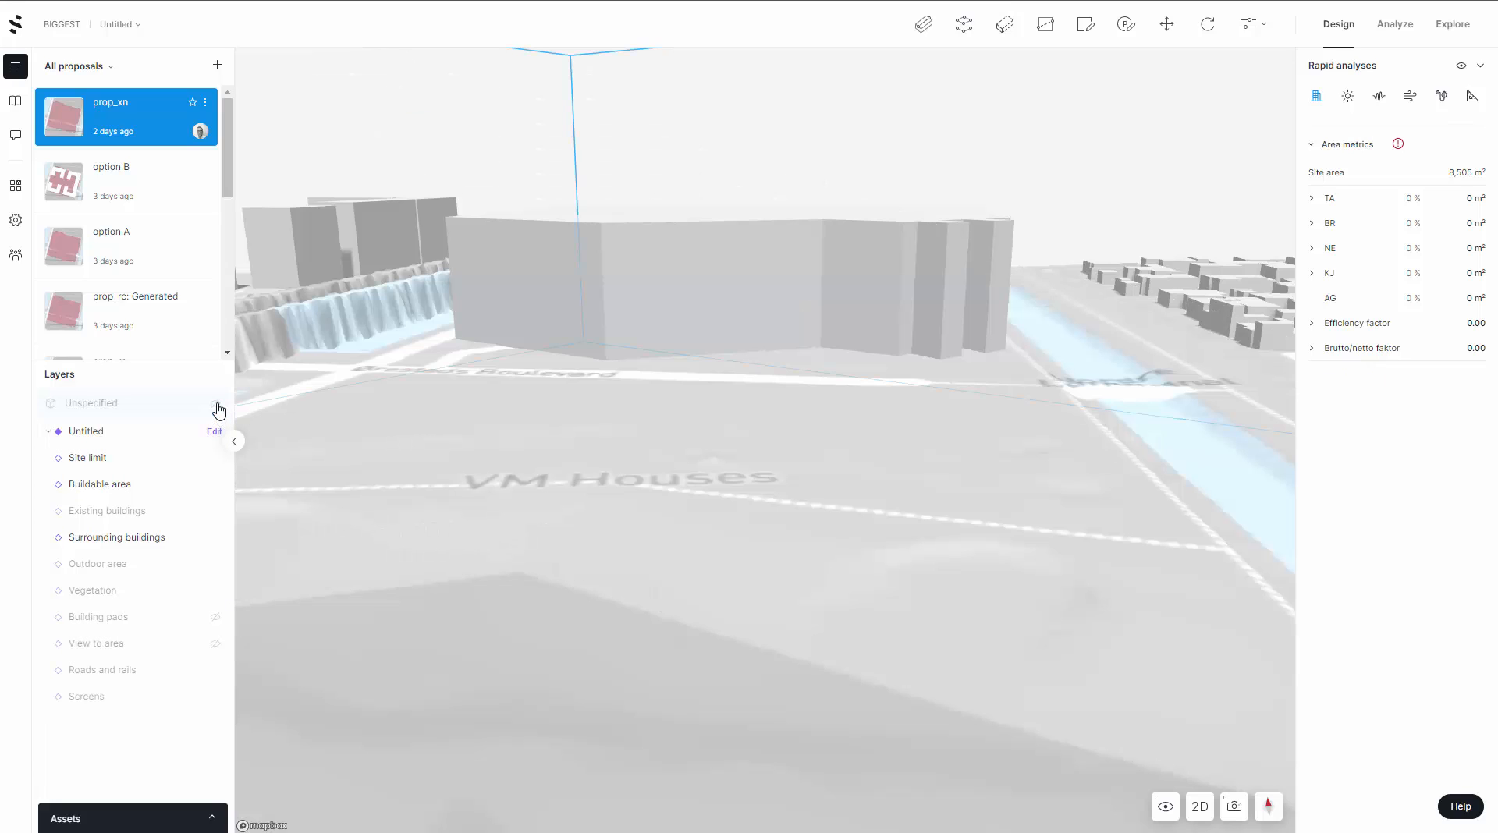
left_click(218, 405)
left_click(218, 405)
left_click(218, 404)
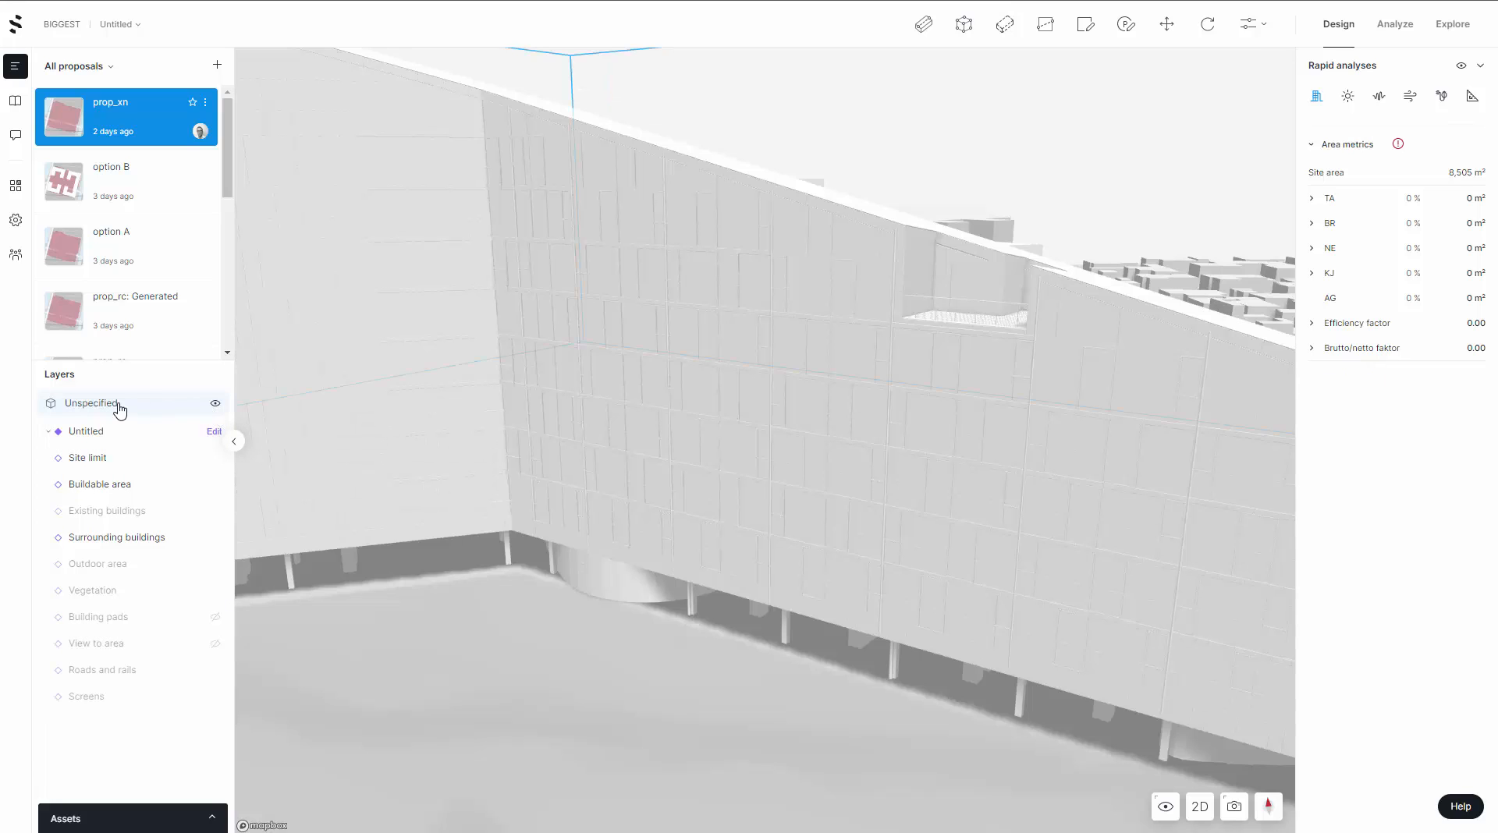
left_click(120, 404)
- Open the Untitled base layers for editing and select the buildable area in the 2D plan view
left_click(63, 437)
left_click(64, 442)
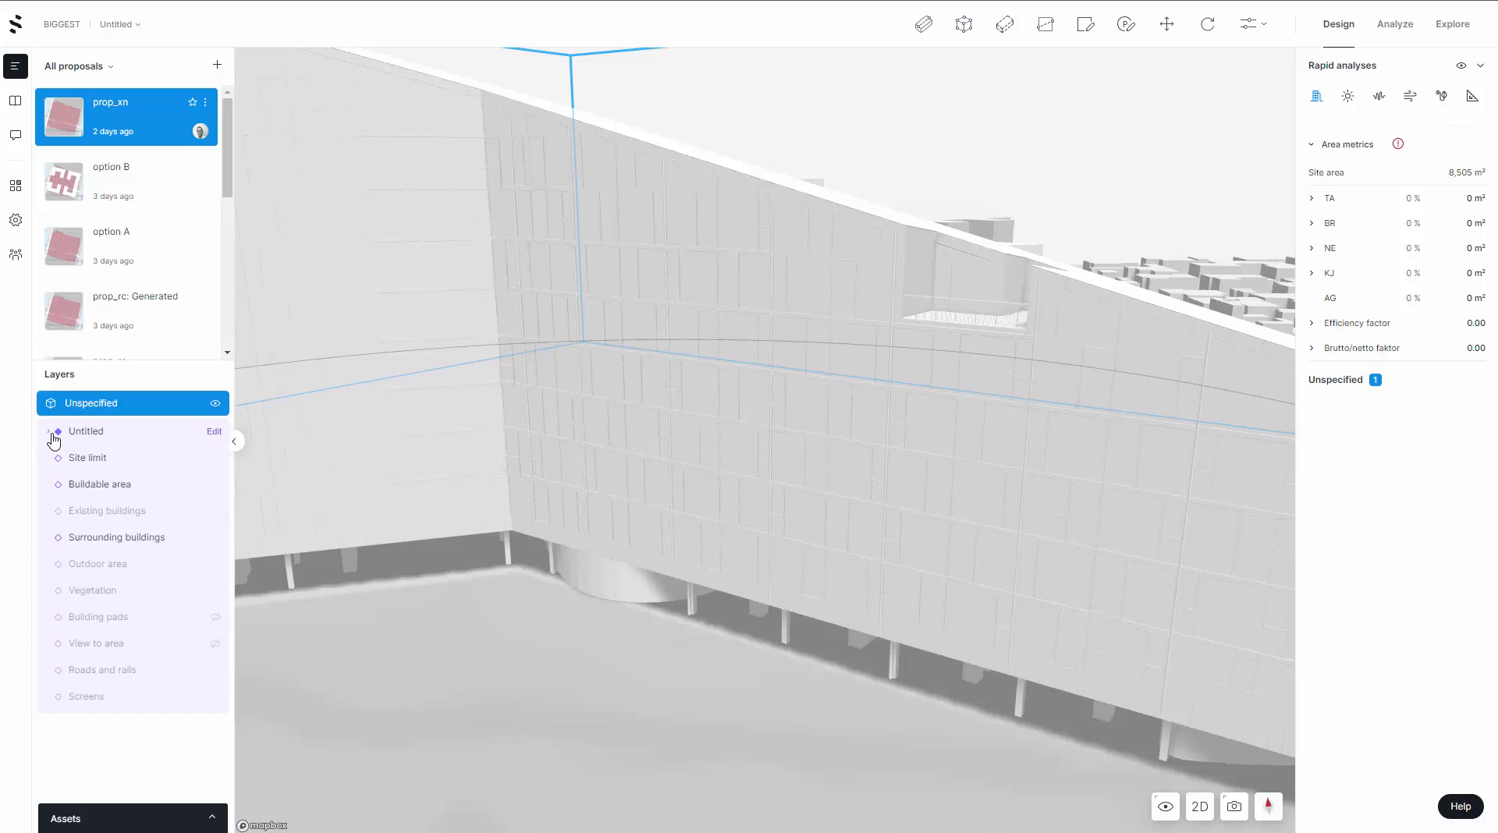
left_click(211, 434)
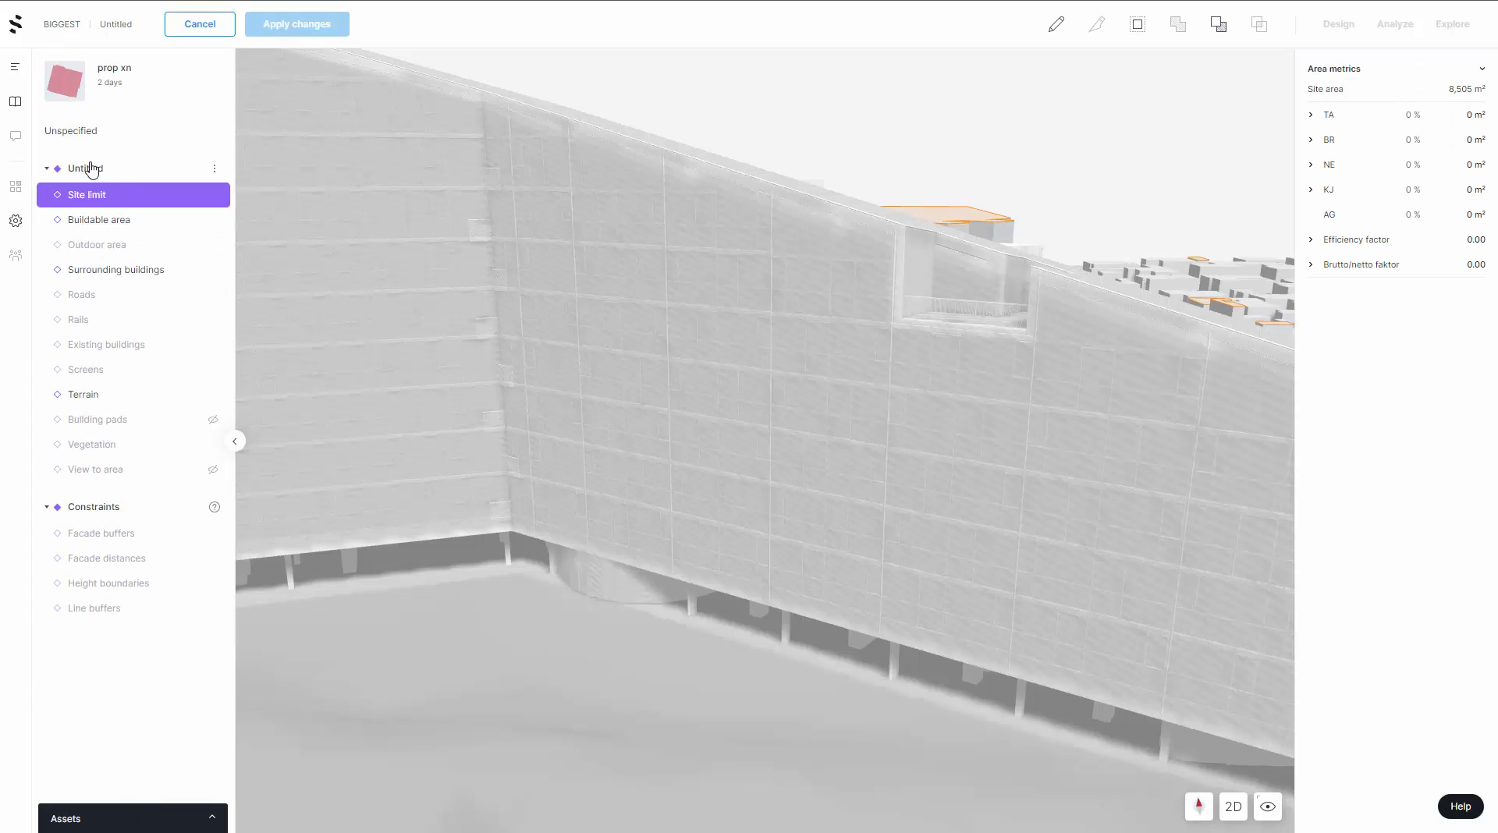
left_click(1233, 808)
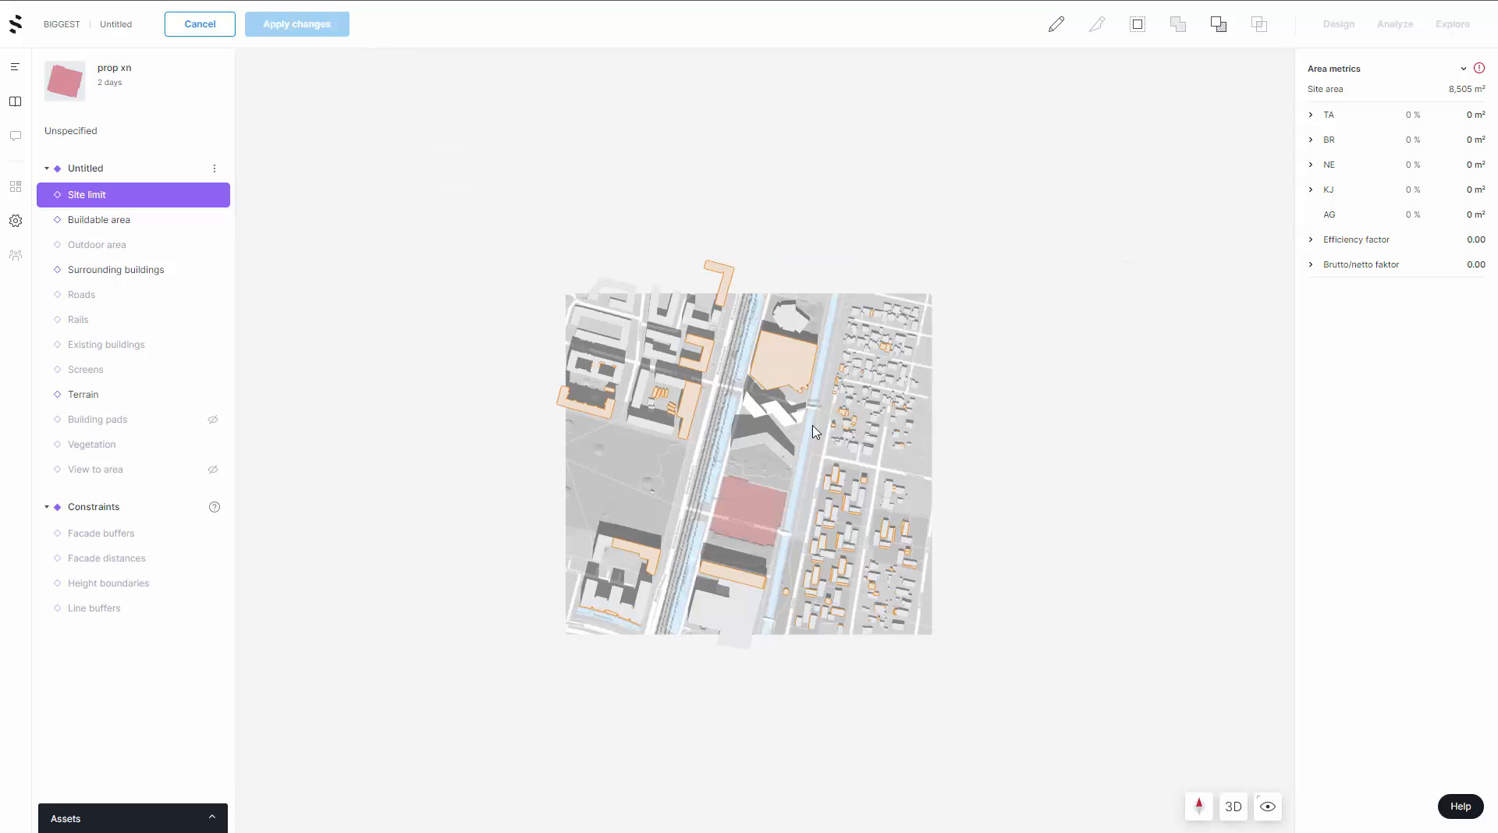
scroll(761, 527, "up", 5)
left_click(663, 335)
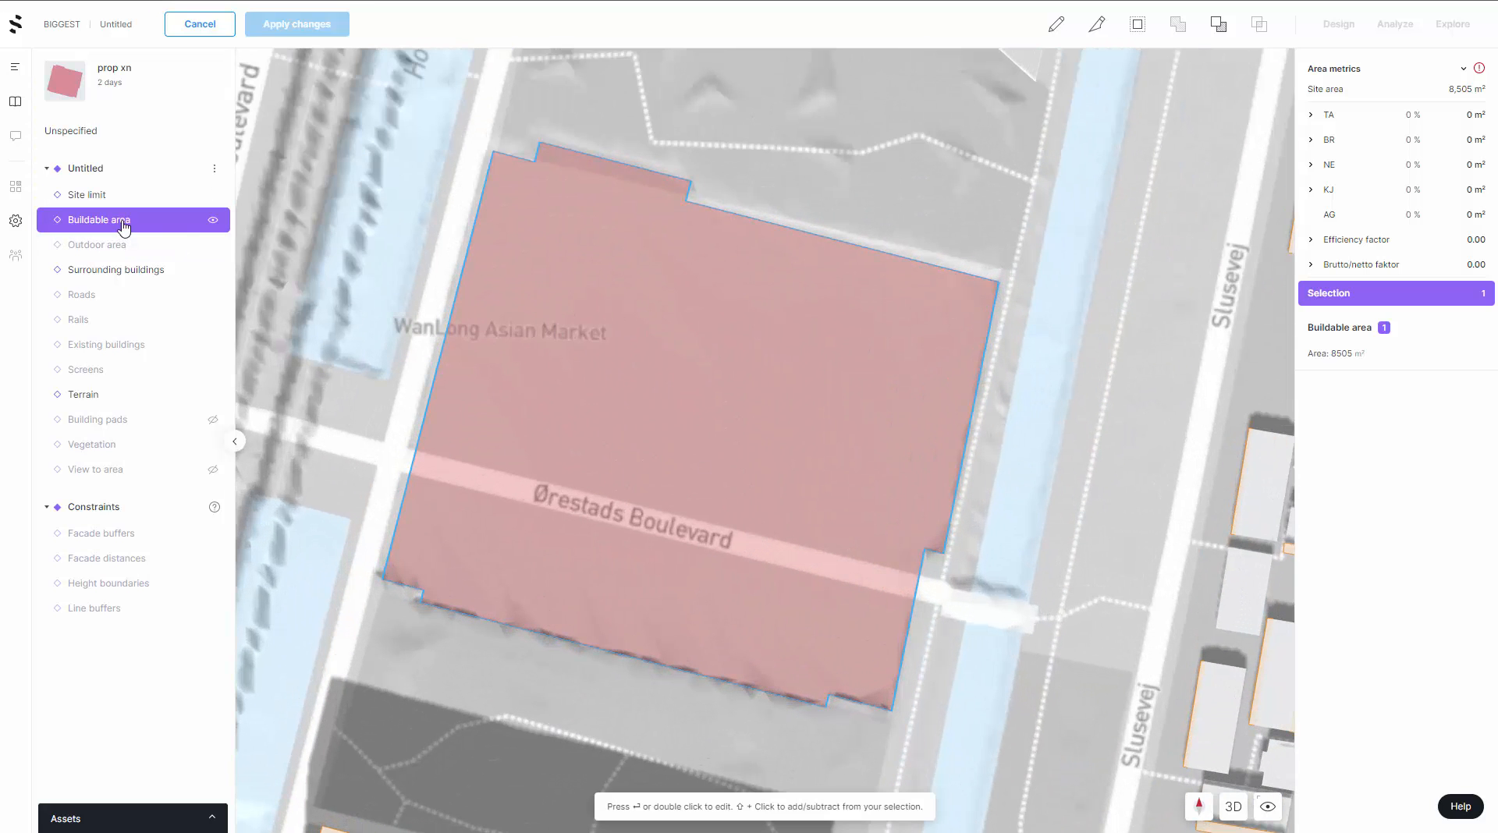
- Toggle the visibility of the Buildable area layer to compare the site with and without it, leaving it shown
left_click(213, 221)
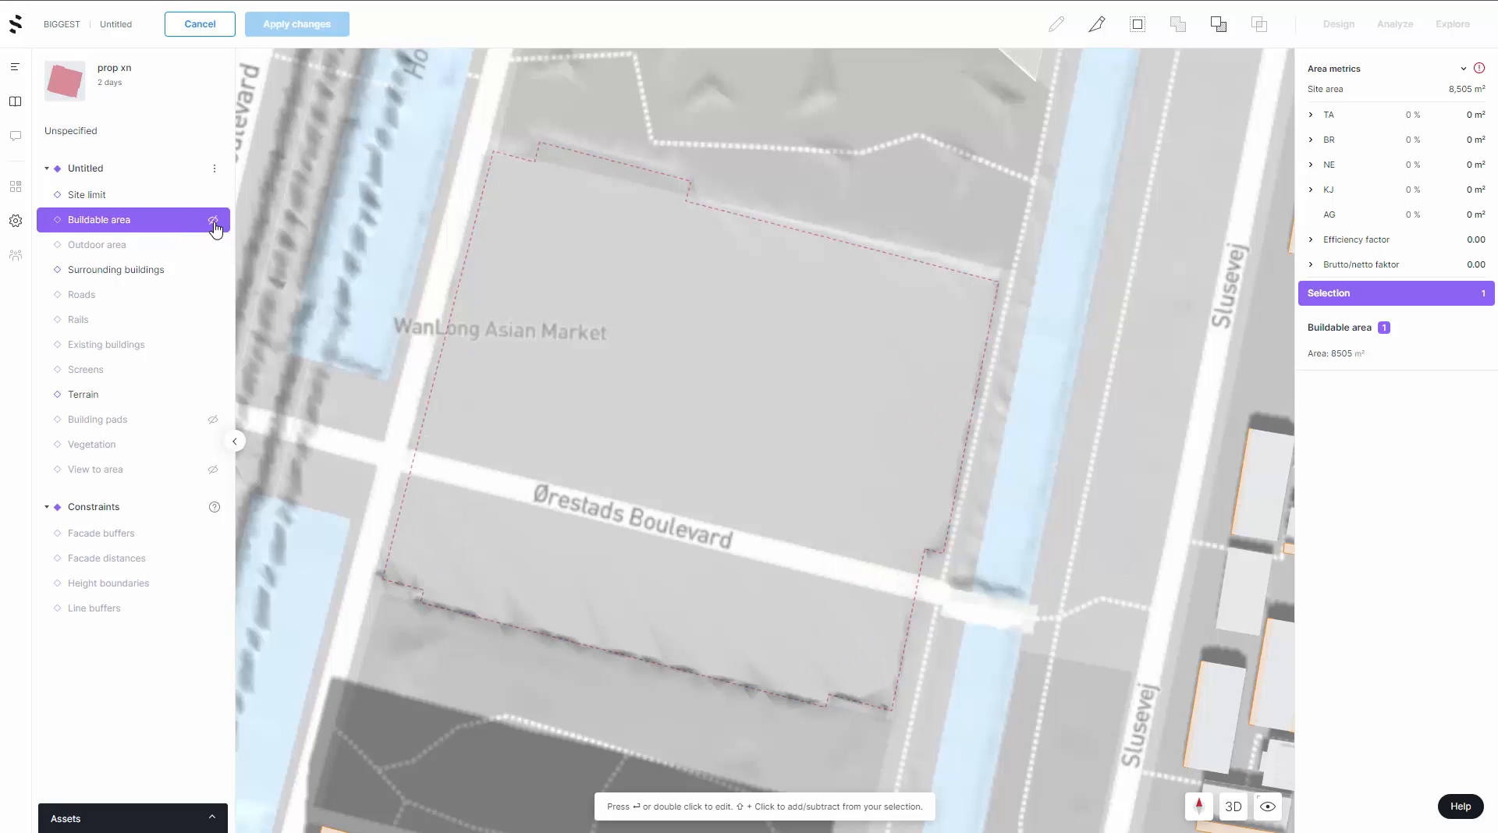
left_click(213, 222)
left_click(213, 222)
left_click(215, 224)
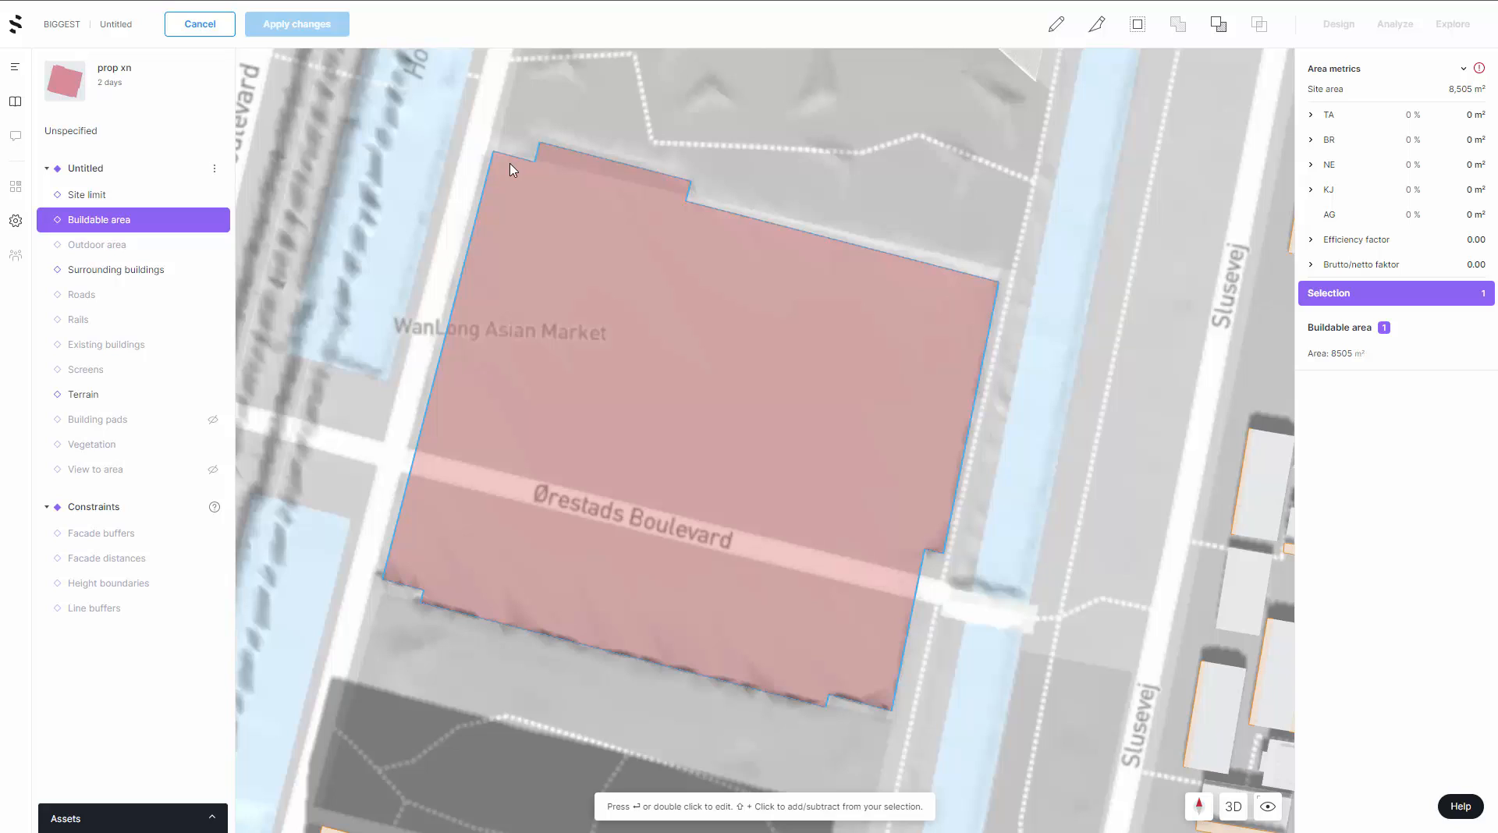
- Look through the ordered property boundary and building data in the assets library, leaving it collapsed
left_click(170, 819)
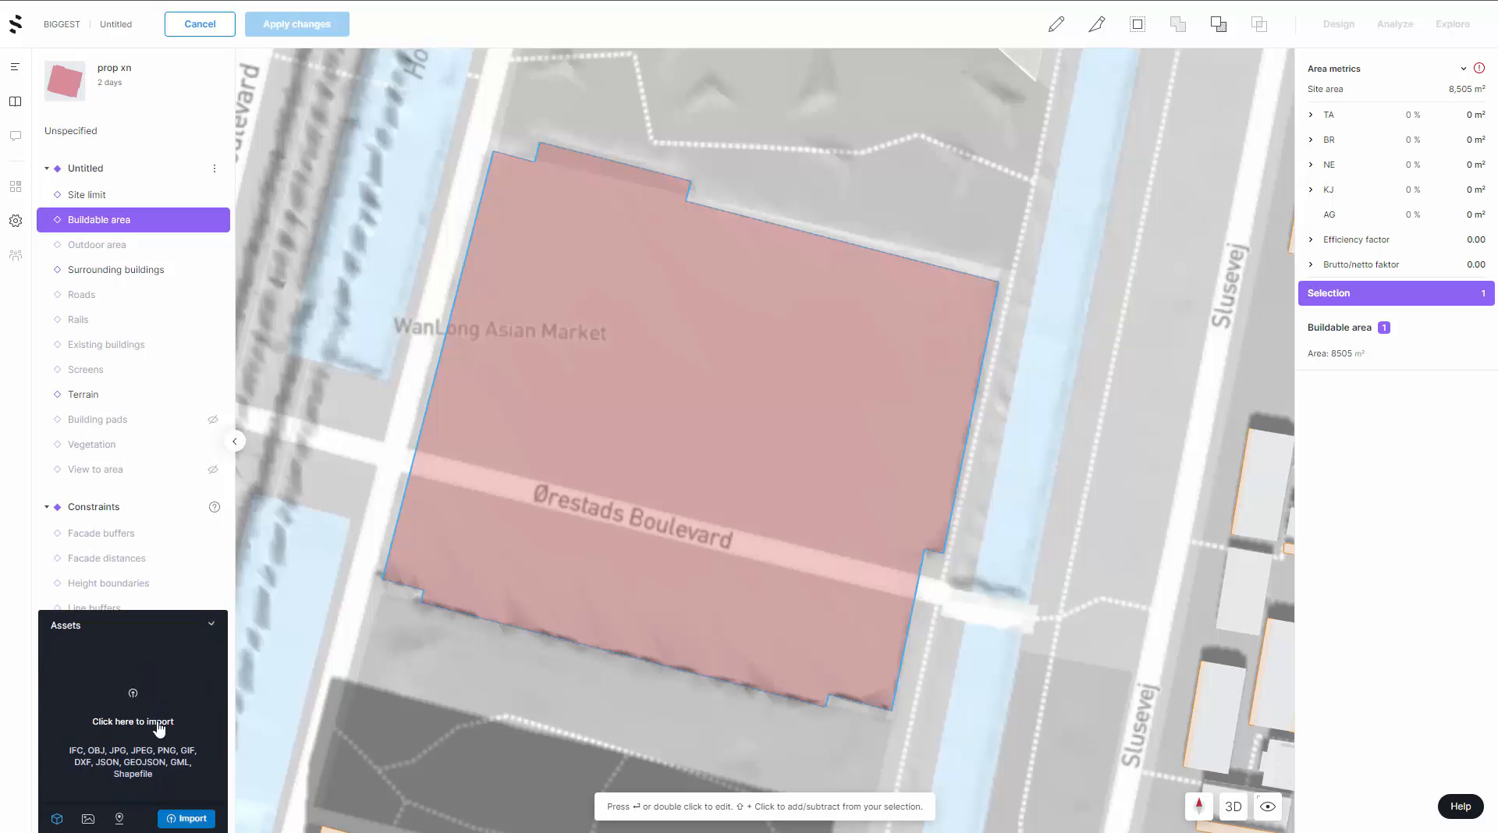
left_click(119, 819)
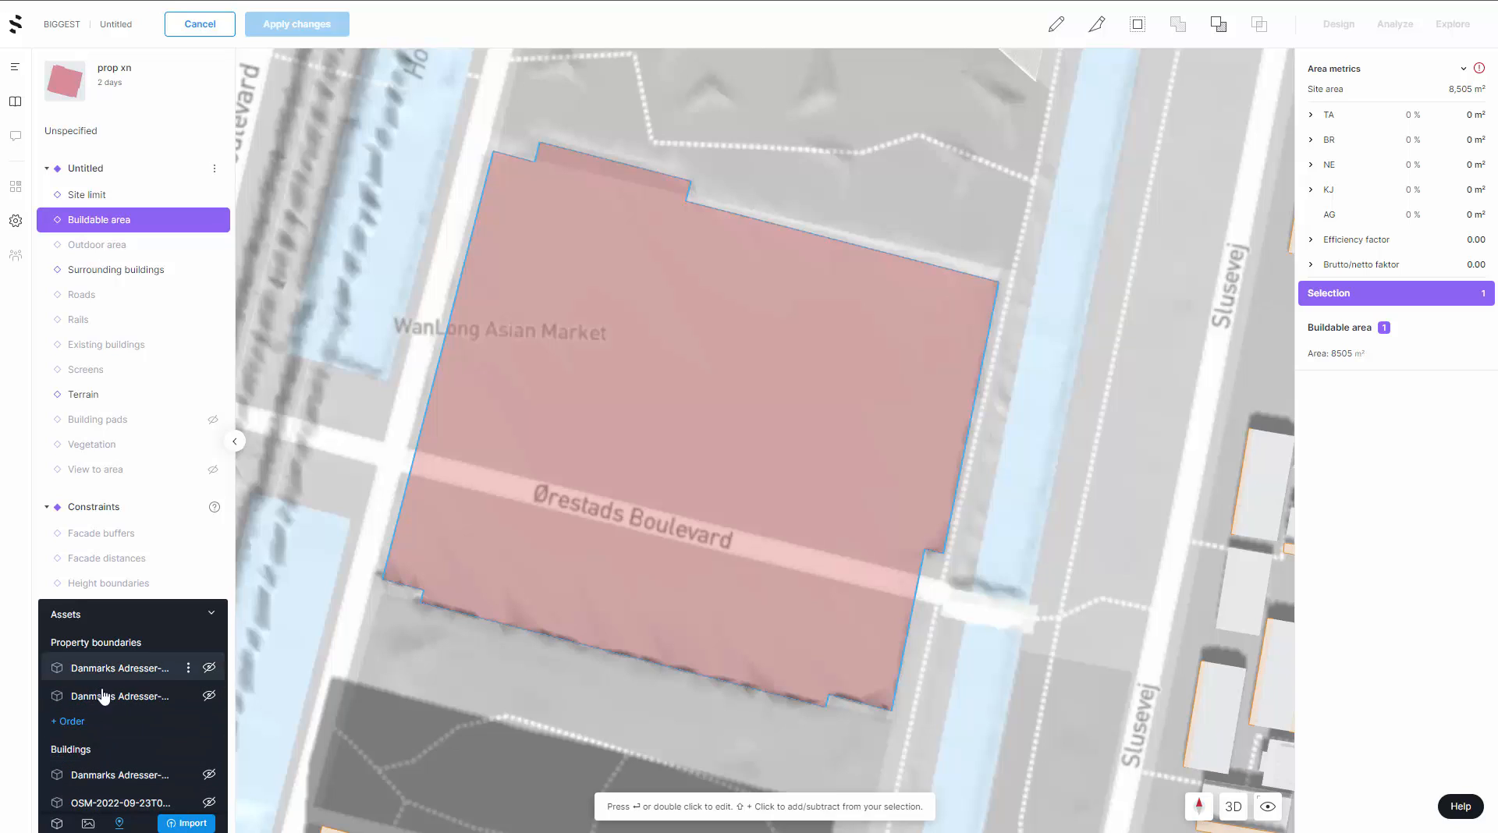
left_click(215, 620)
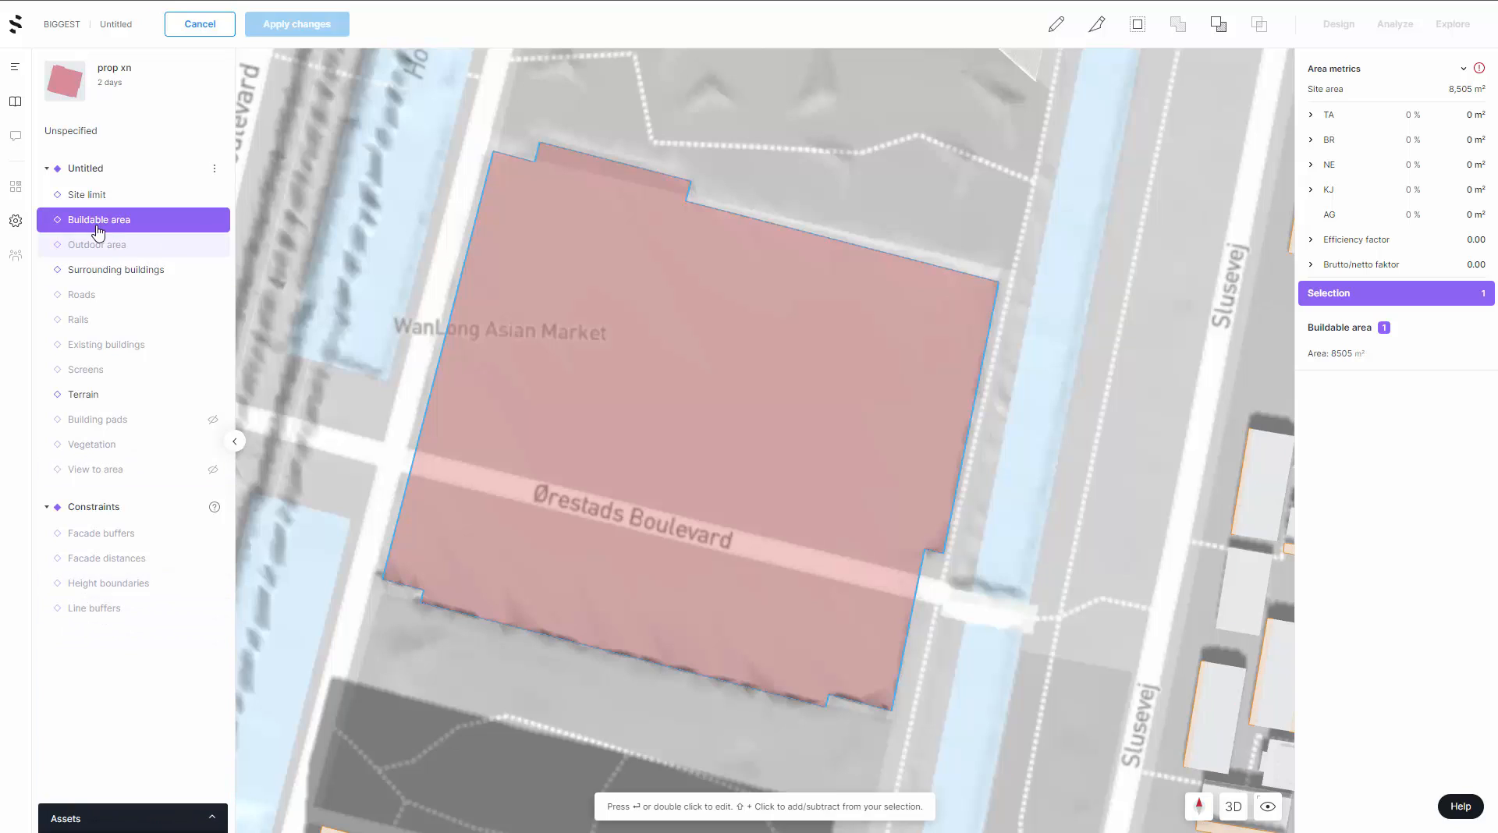
- Select the Site limit layer and toggle its visibility to check its outline, leaving it shown
left_click(88, 194)
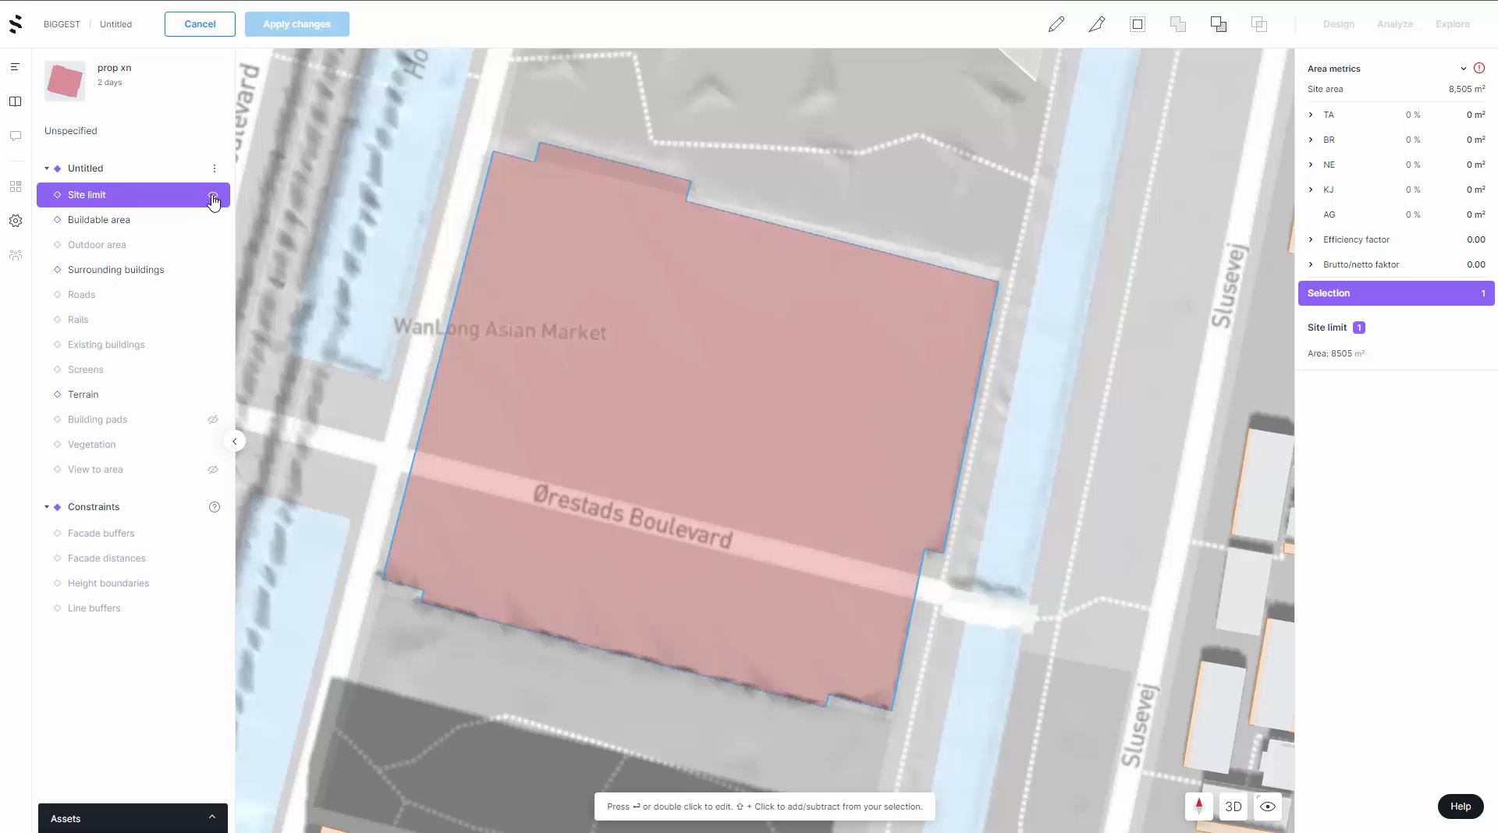
scroll(813, 338, "down", 5)
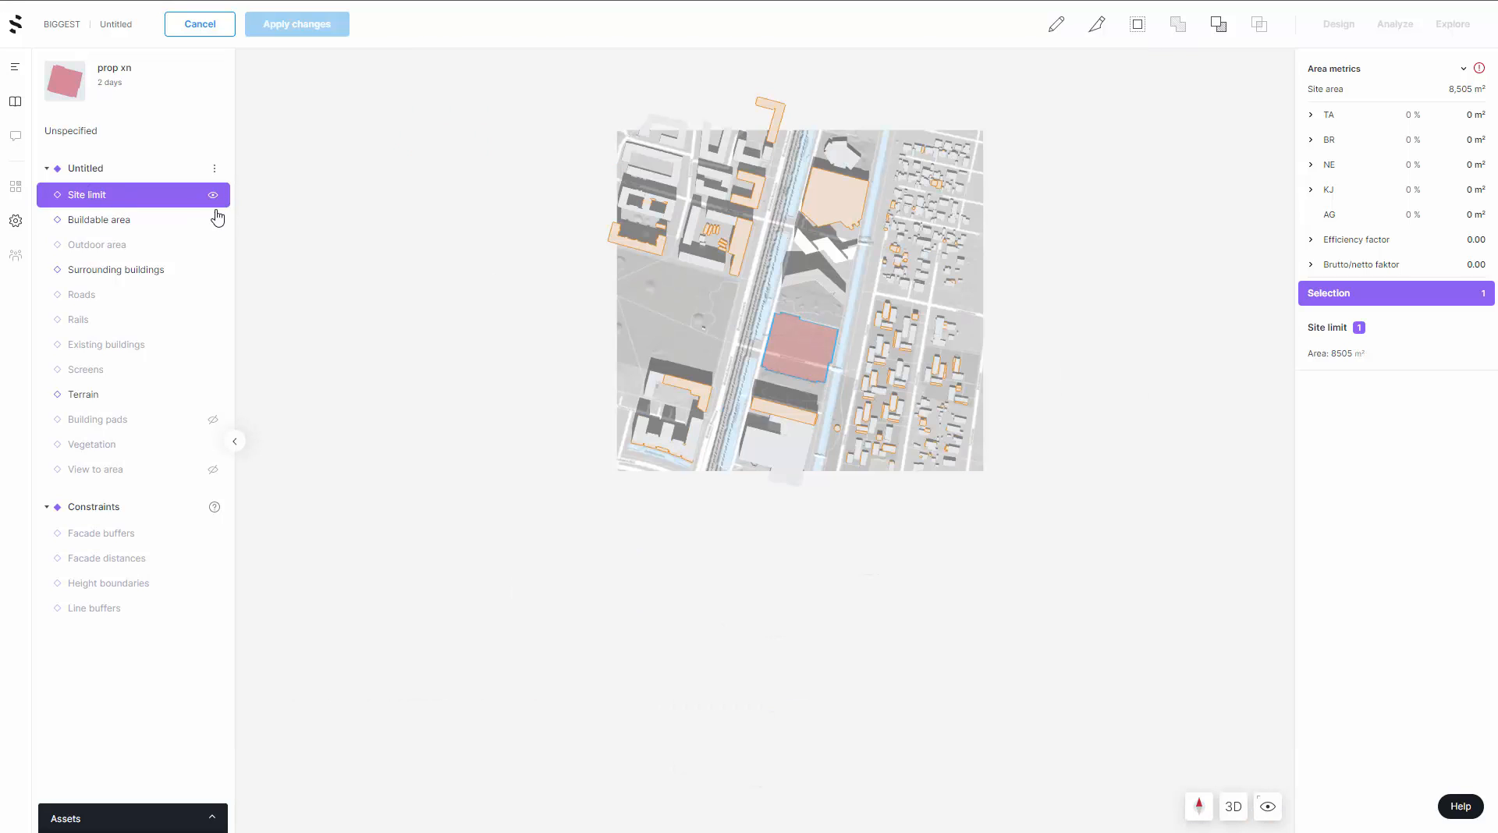
left_click(212, 195)
left_click(213, 201)
scroll(849, 330, "up", 5)
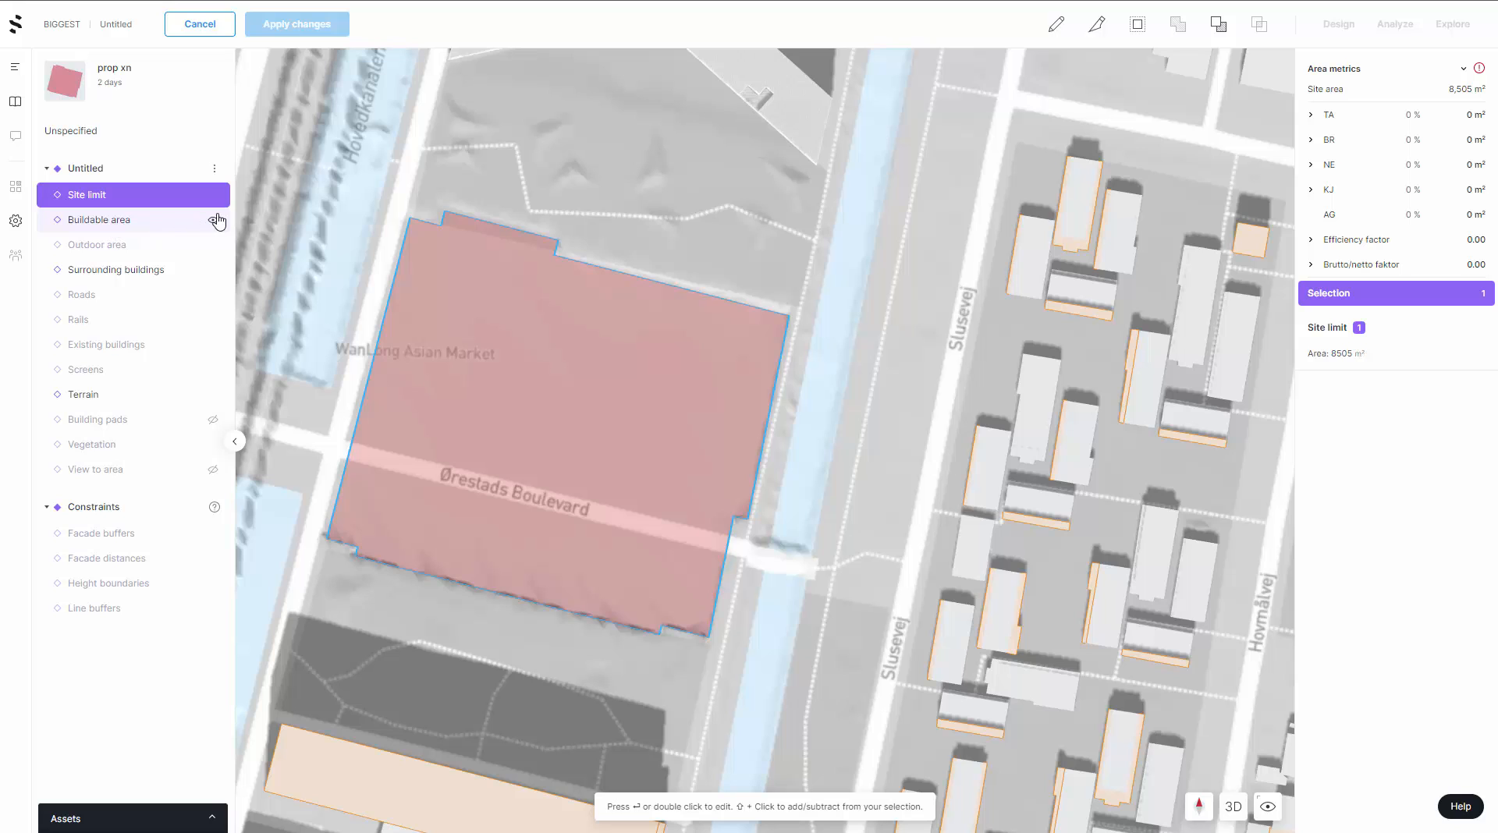
- Select the Surrounding buildings layer and toggle its visibility to see what it contains, leaving it shown
left_click(114, 270)
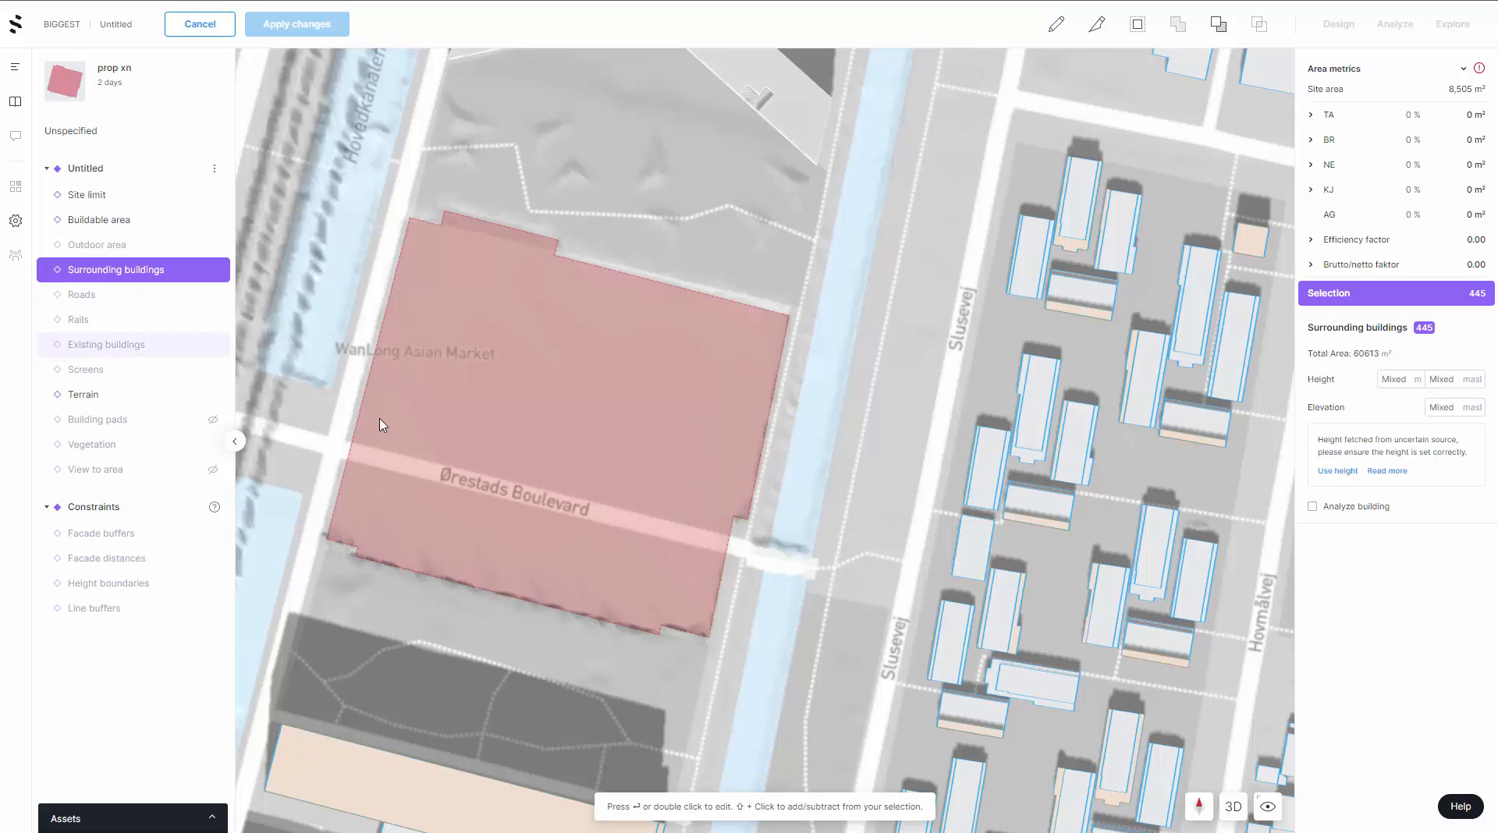
left_click(212, 270)
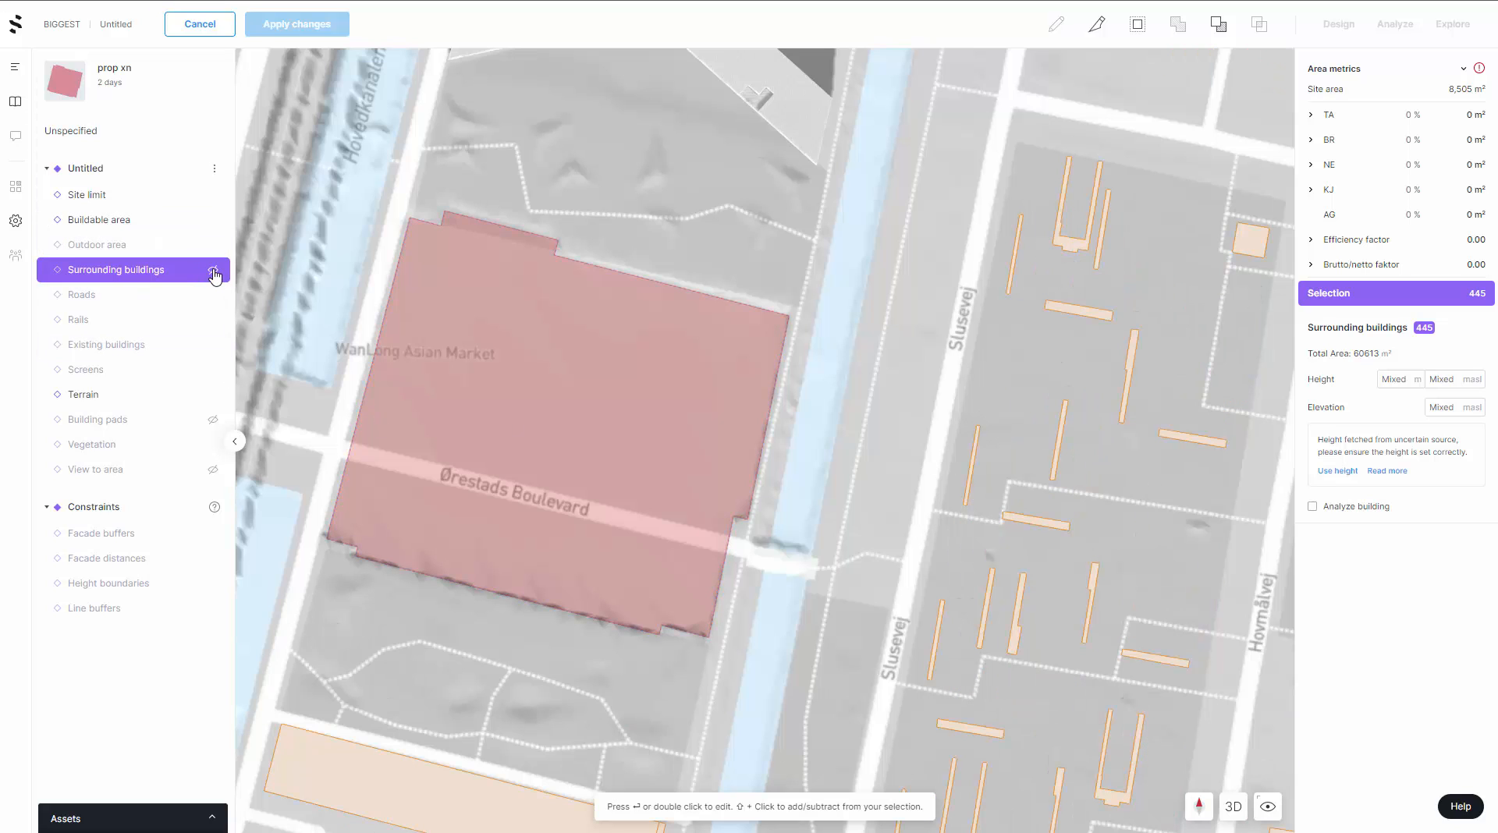
left_click(213, 273)
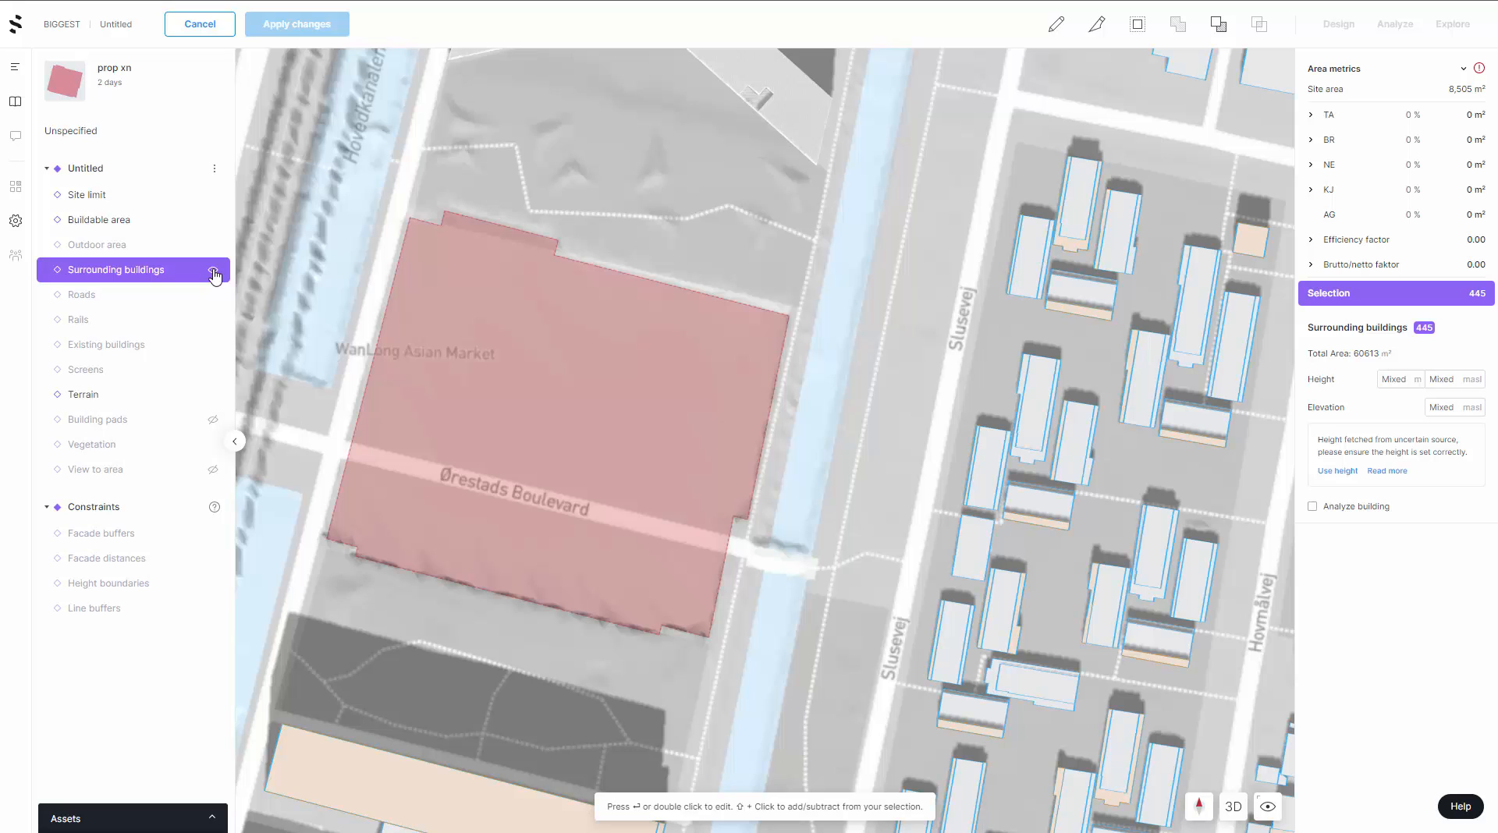
- Select the Terrain layer to view its options and extent around the site
left_click(75, 395)
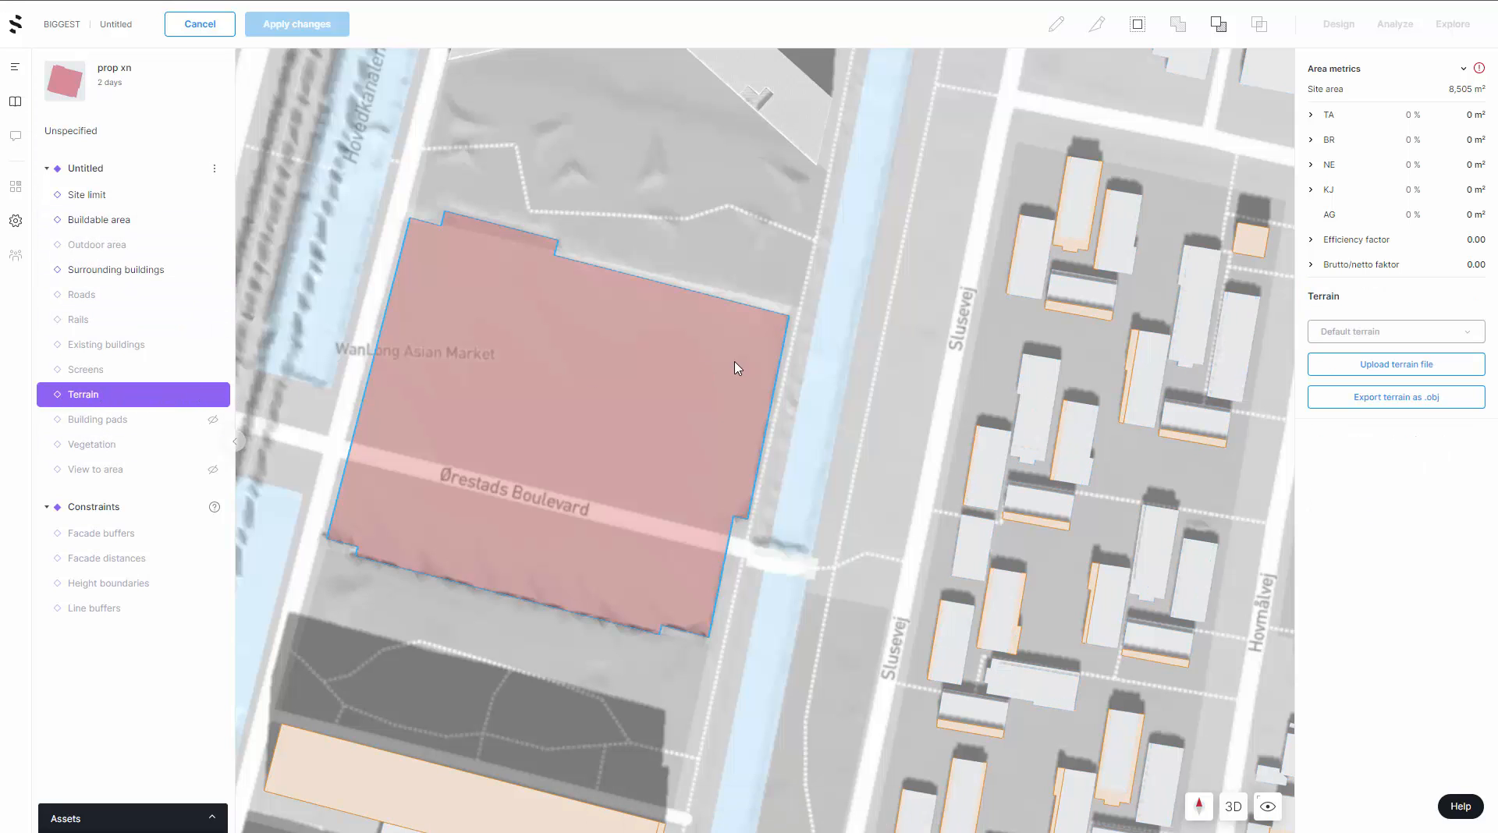
scroll(735, 368, "down", 5)
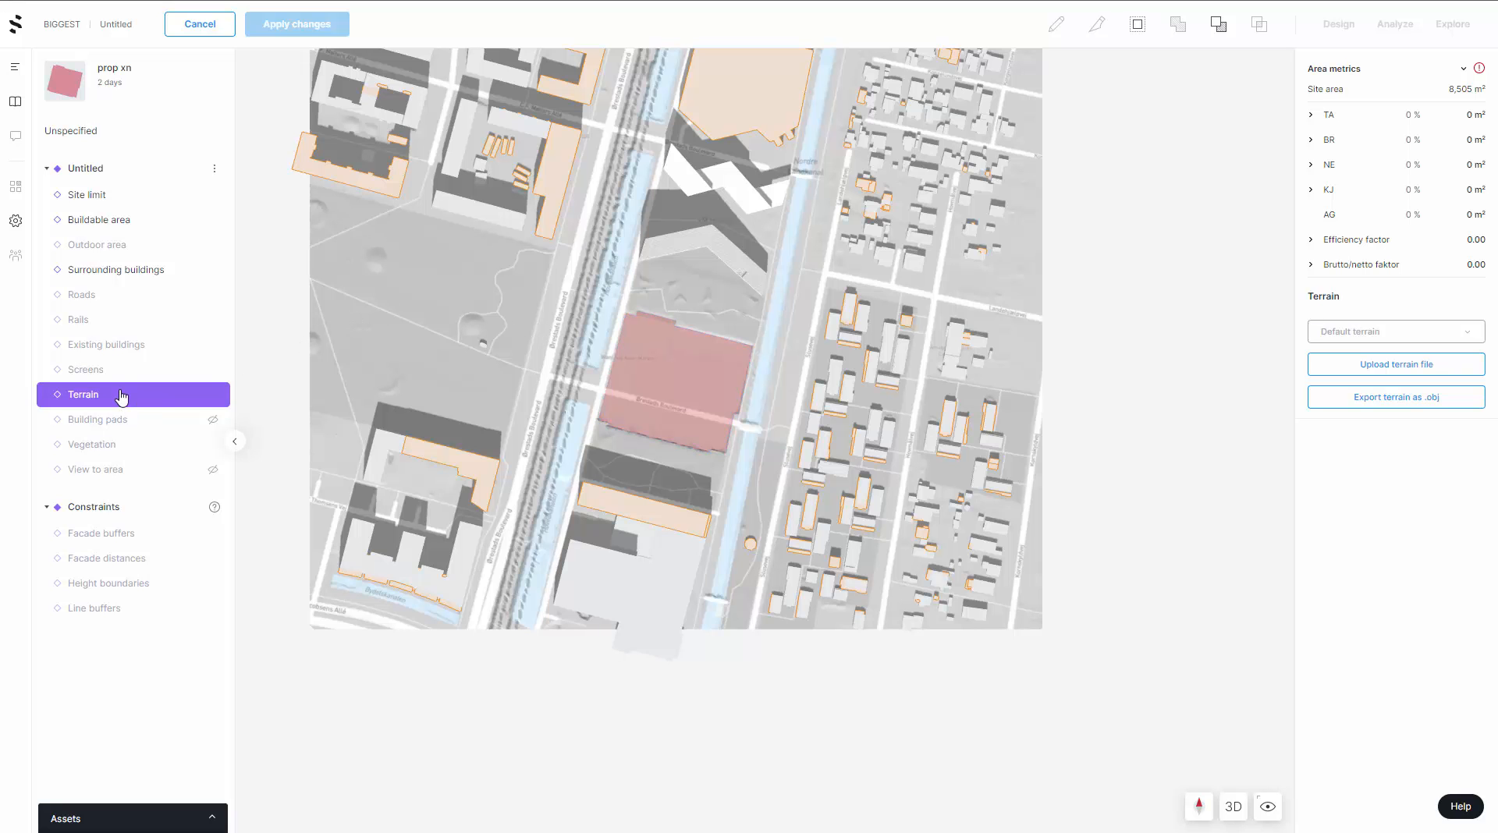
scroll(826, 399, "up", 5)
scroll(811, 396, "up", 3)
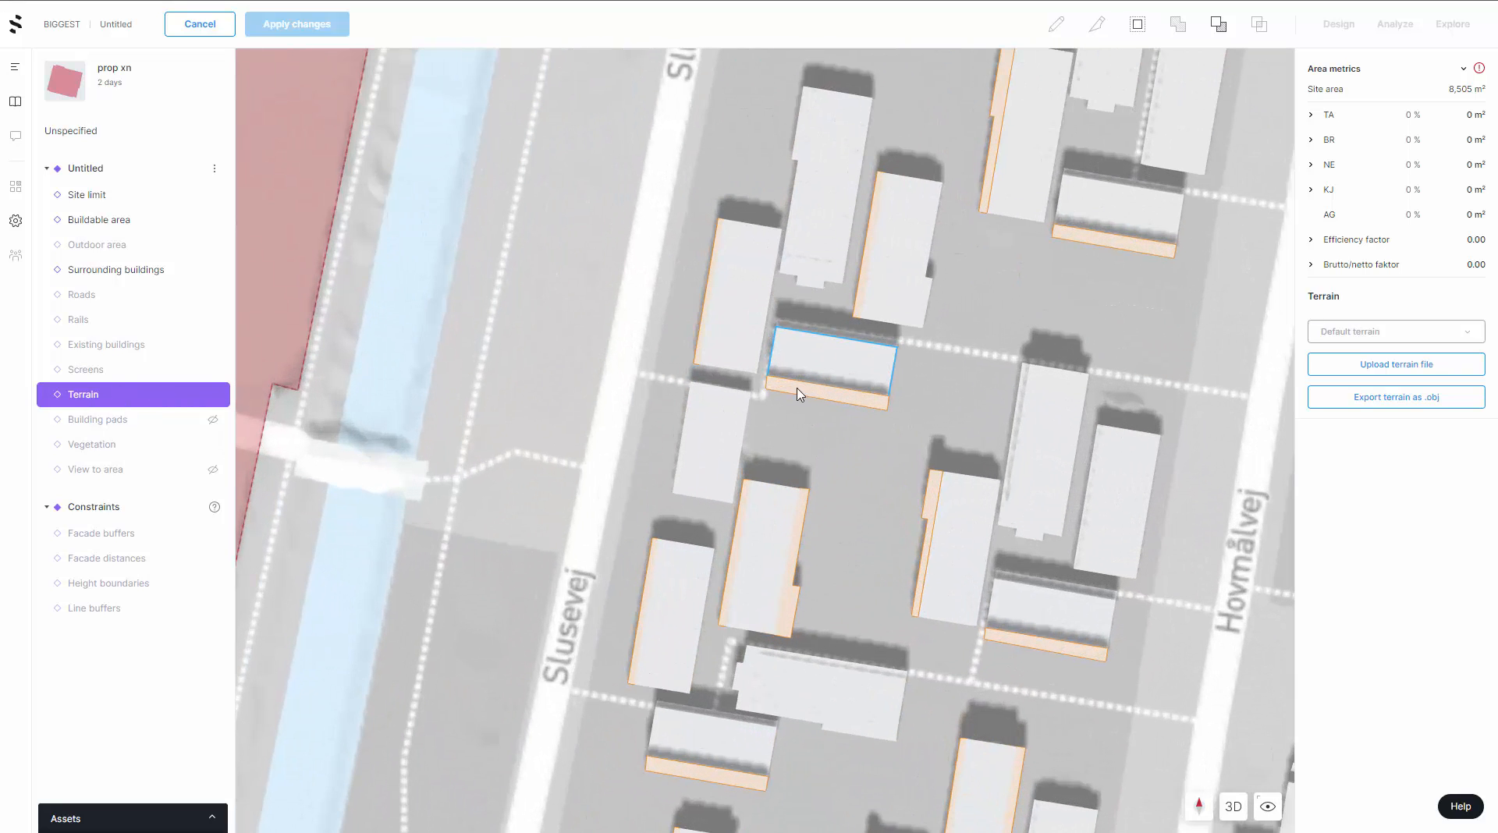
- Select a narrow surrounding building volume beside Slusevej and examine its height data and surroundings in 3D
left_click(800, 398)
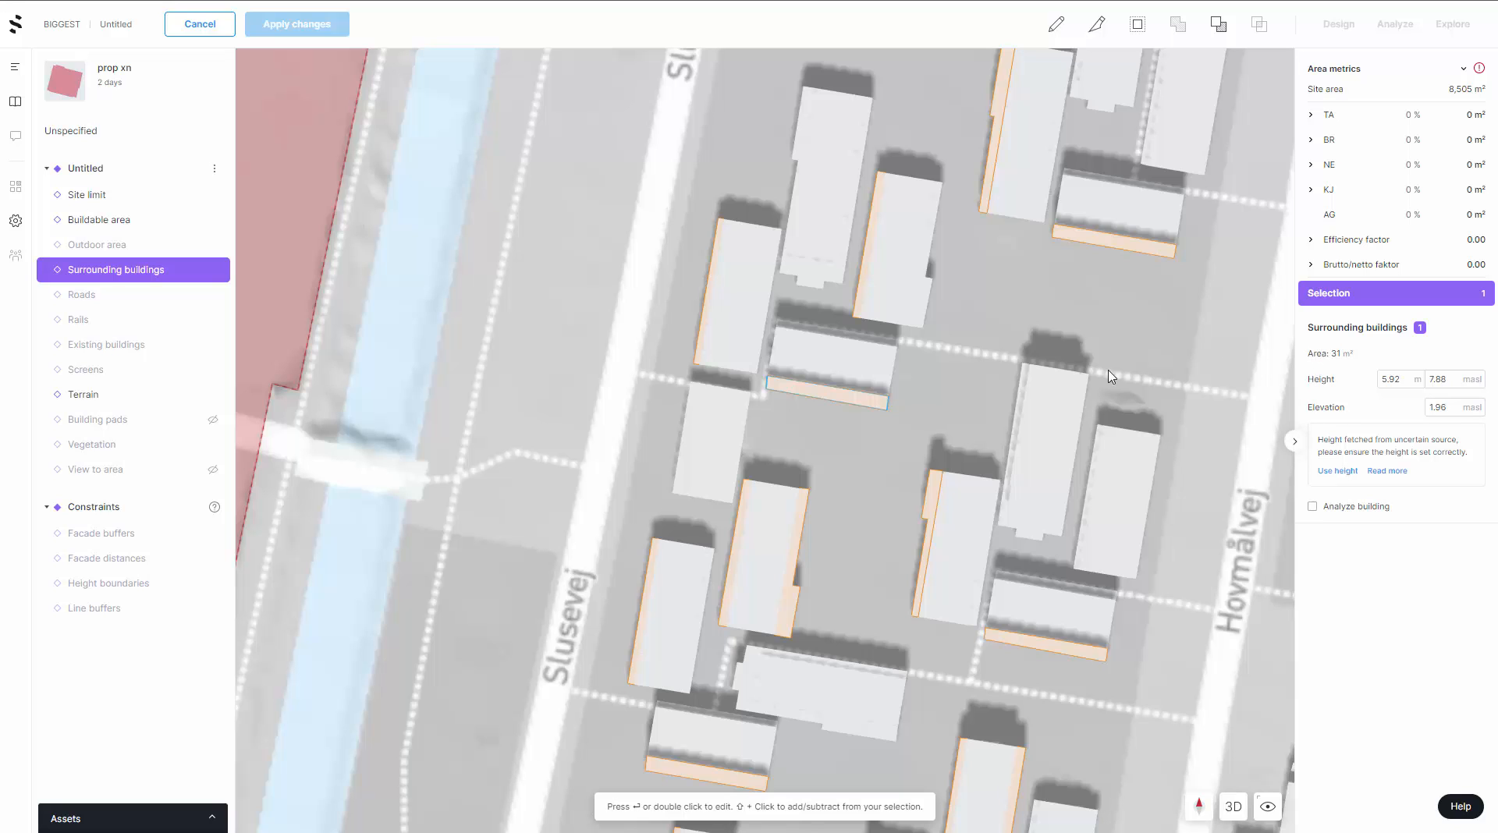
left_click(1233, 806)
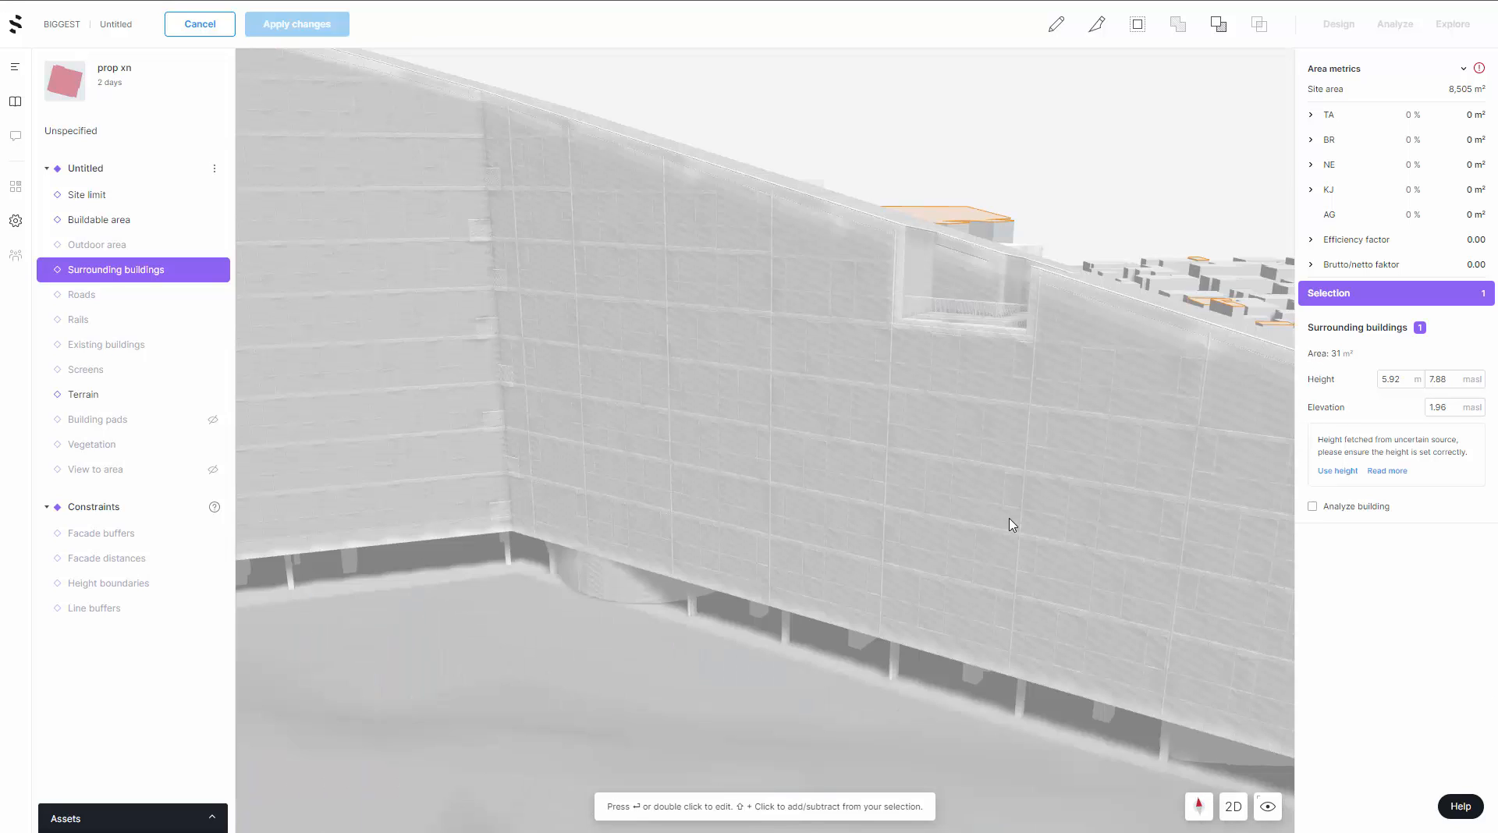
scroll(866, 346, "down", 2)
right_click_drag(866, 348, 1006, 393)
left_click_drag(1101, 356, 488, 631)
scroll(920, 512, "up", 3)
- Select the separate volumes of a building beside Slusevej one after another to compare their height data, then clear the selection
left_click(879, 427)
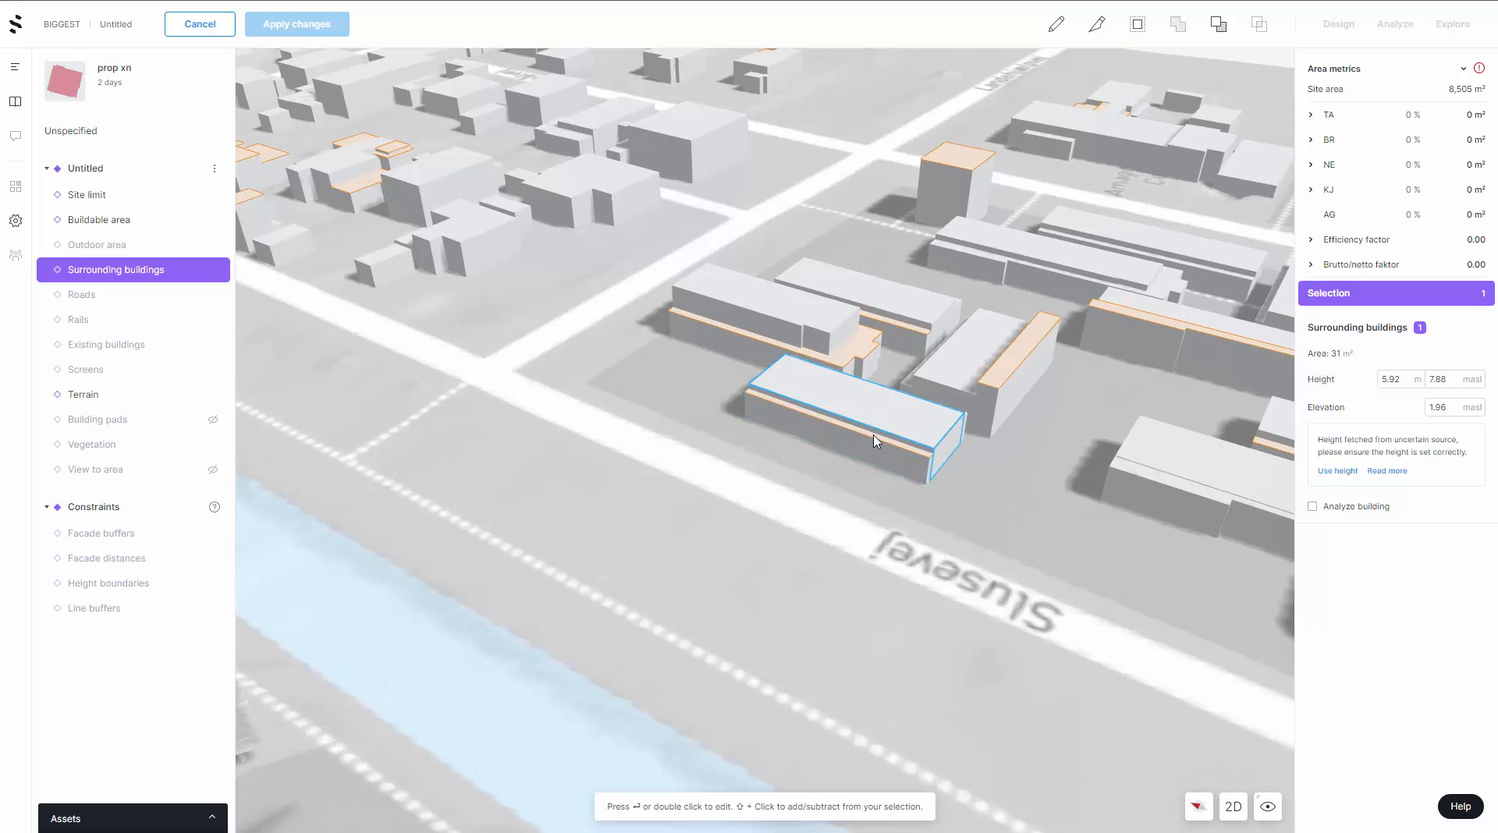
left_click(973, 380)
left_click(989, 380)
left_click(895, 431)
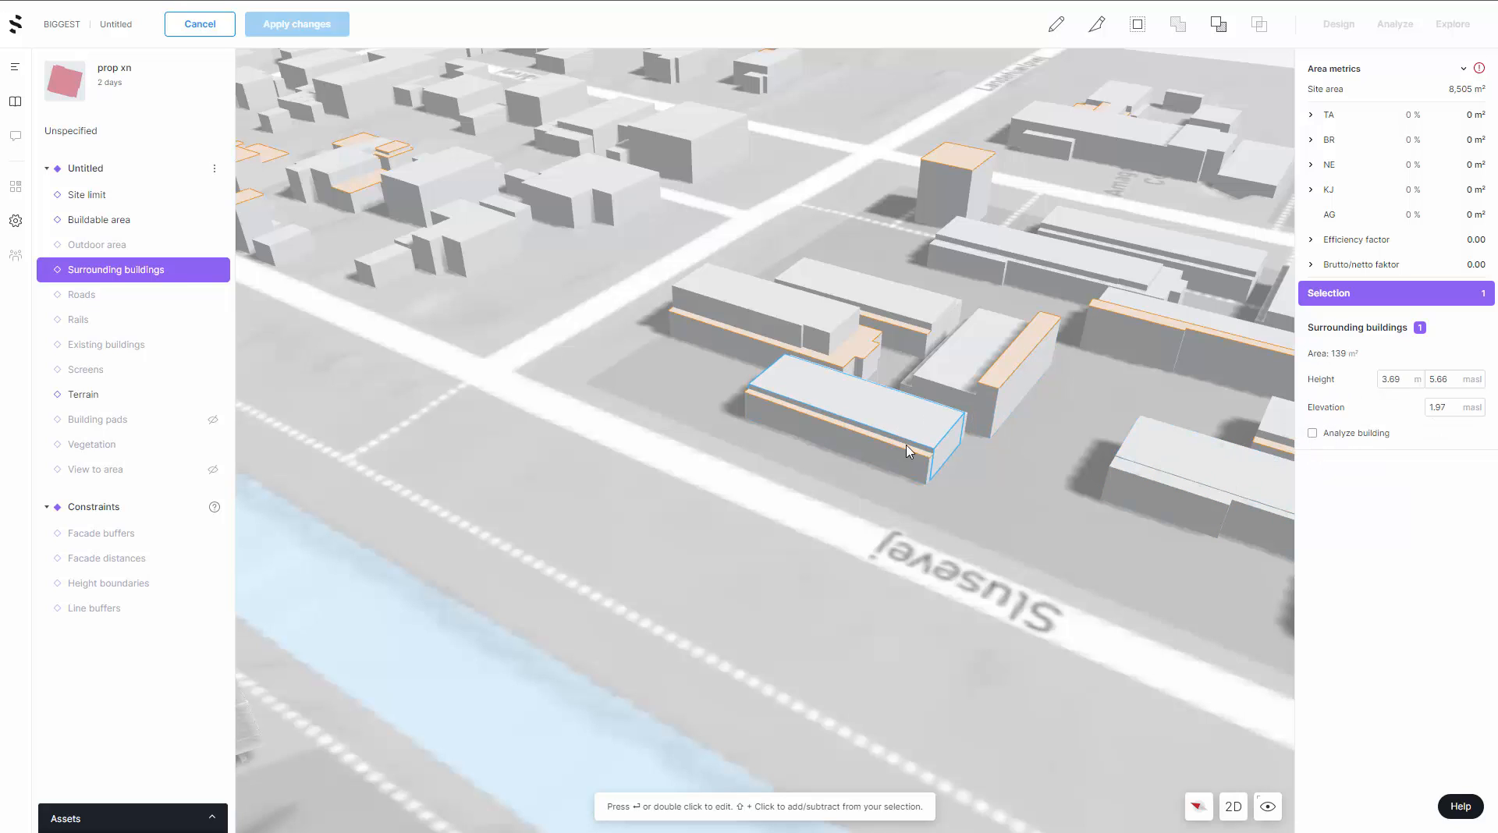
left_click(925, 472)
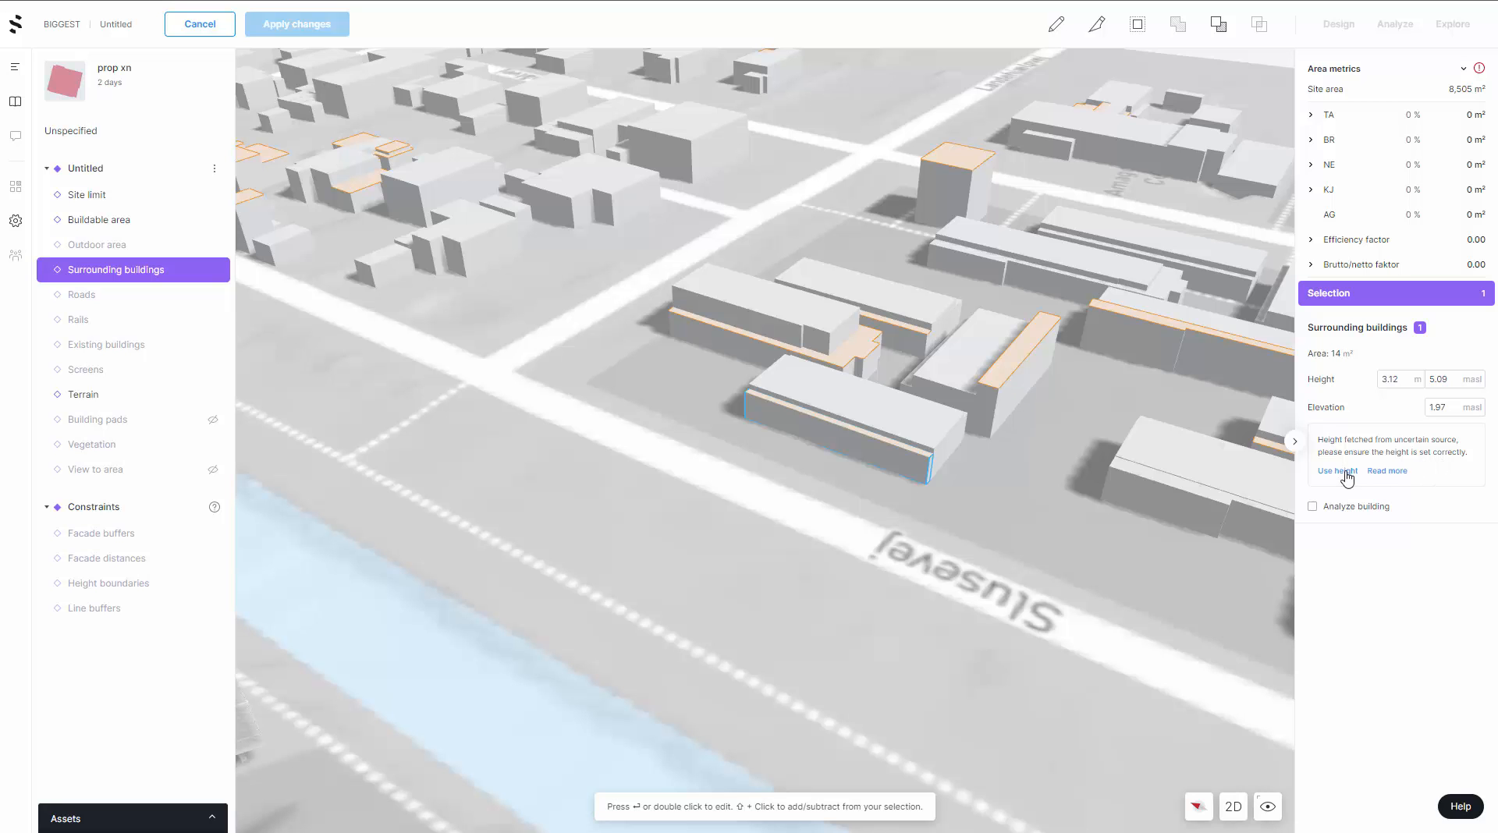
left_click(994, 469)
scroll(1016, 512, "down", 3)
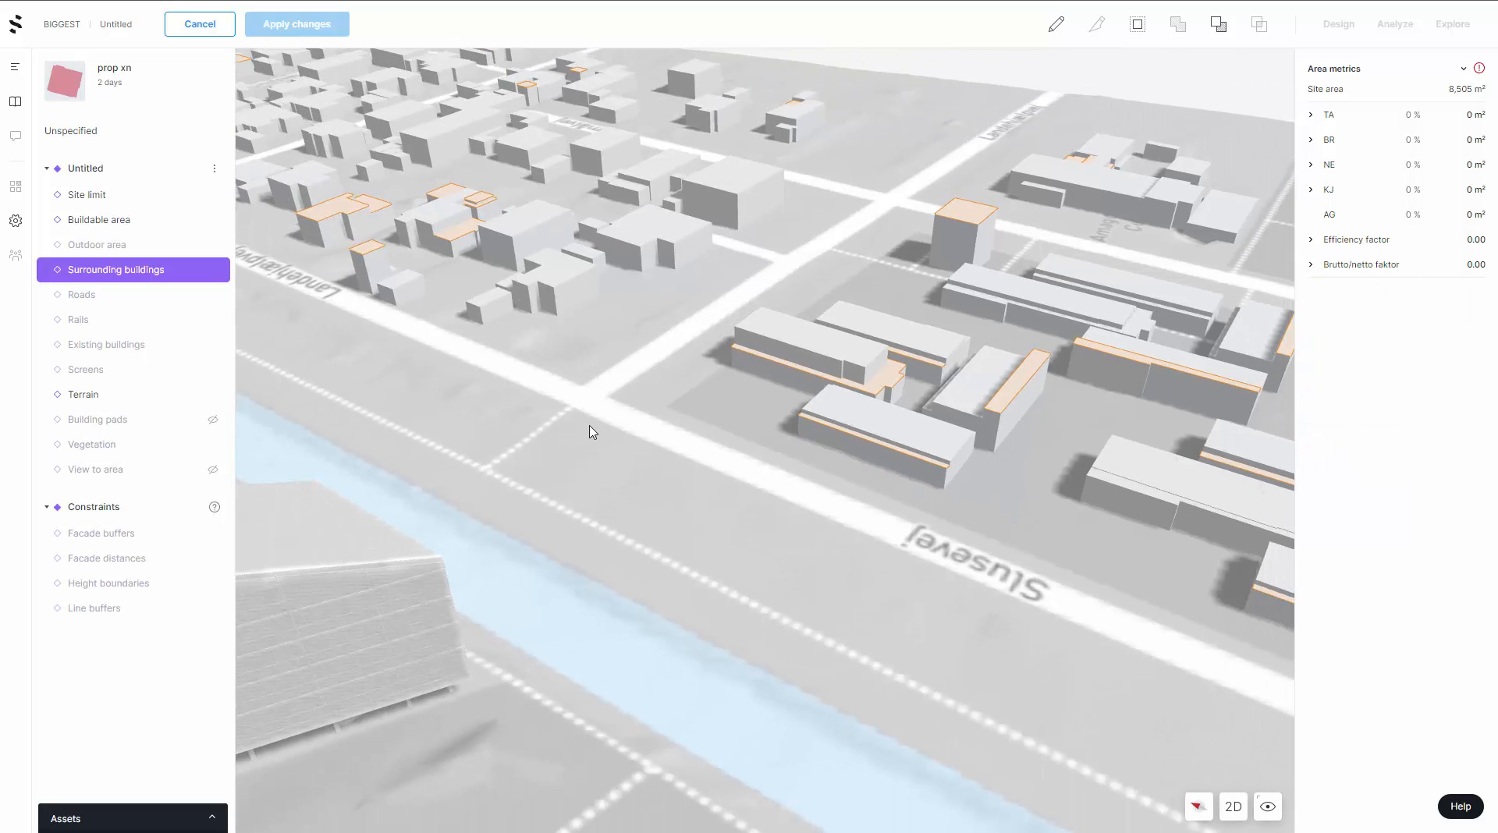
scroll(592, 433, "down", 3)
scroll(559, 432, "down", 5)
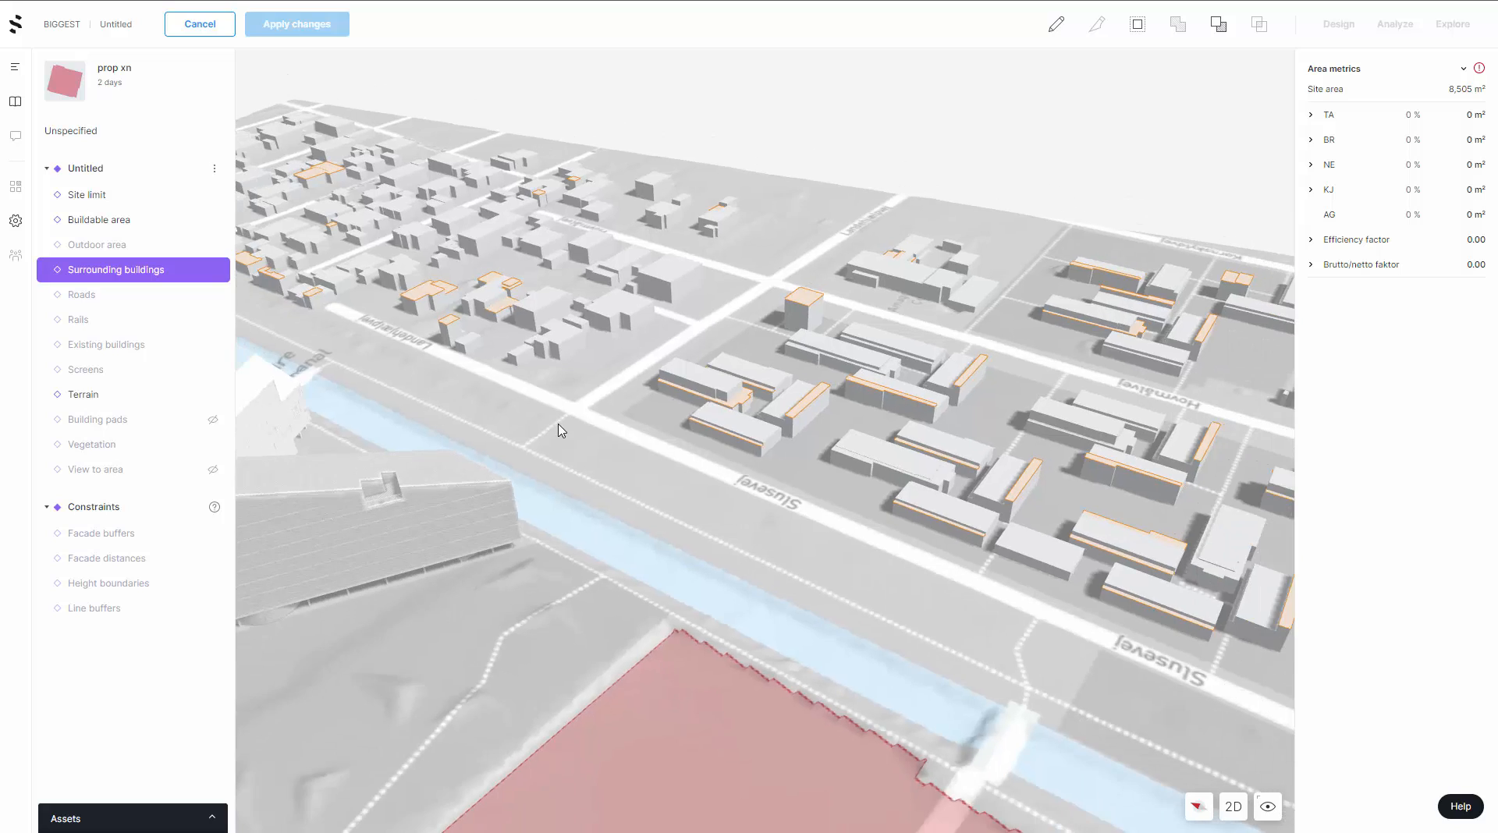
- Draw an outdoor area in 2D plan covering the strip of the site south of the crossing Ørestads Boulevard, snapped to the site's side edges
right_click_drag(697, 479, 610, 344)
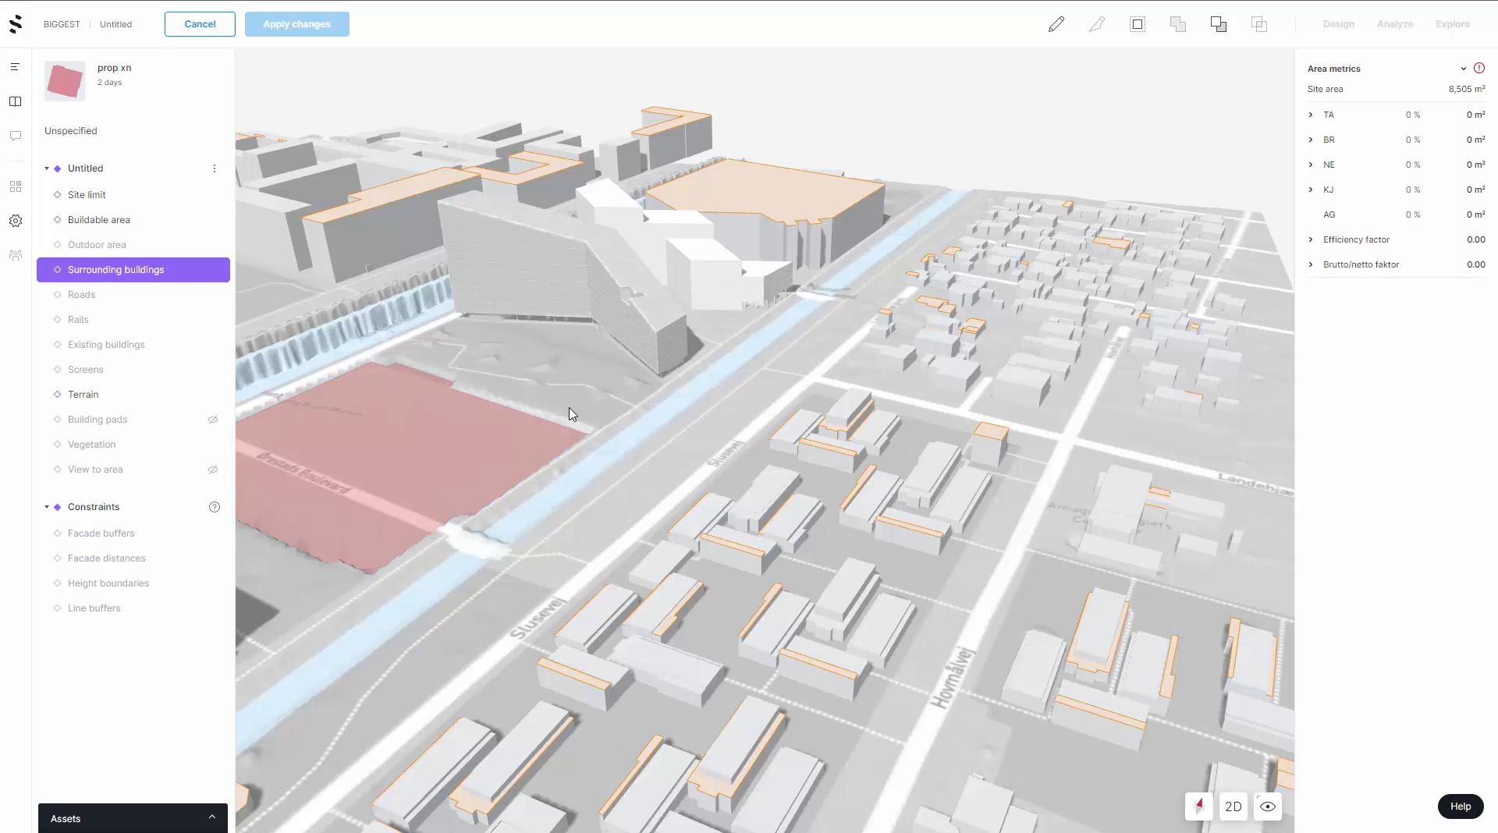
left_click_drag(597, 408, 933, 408)
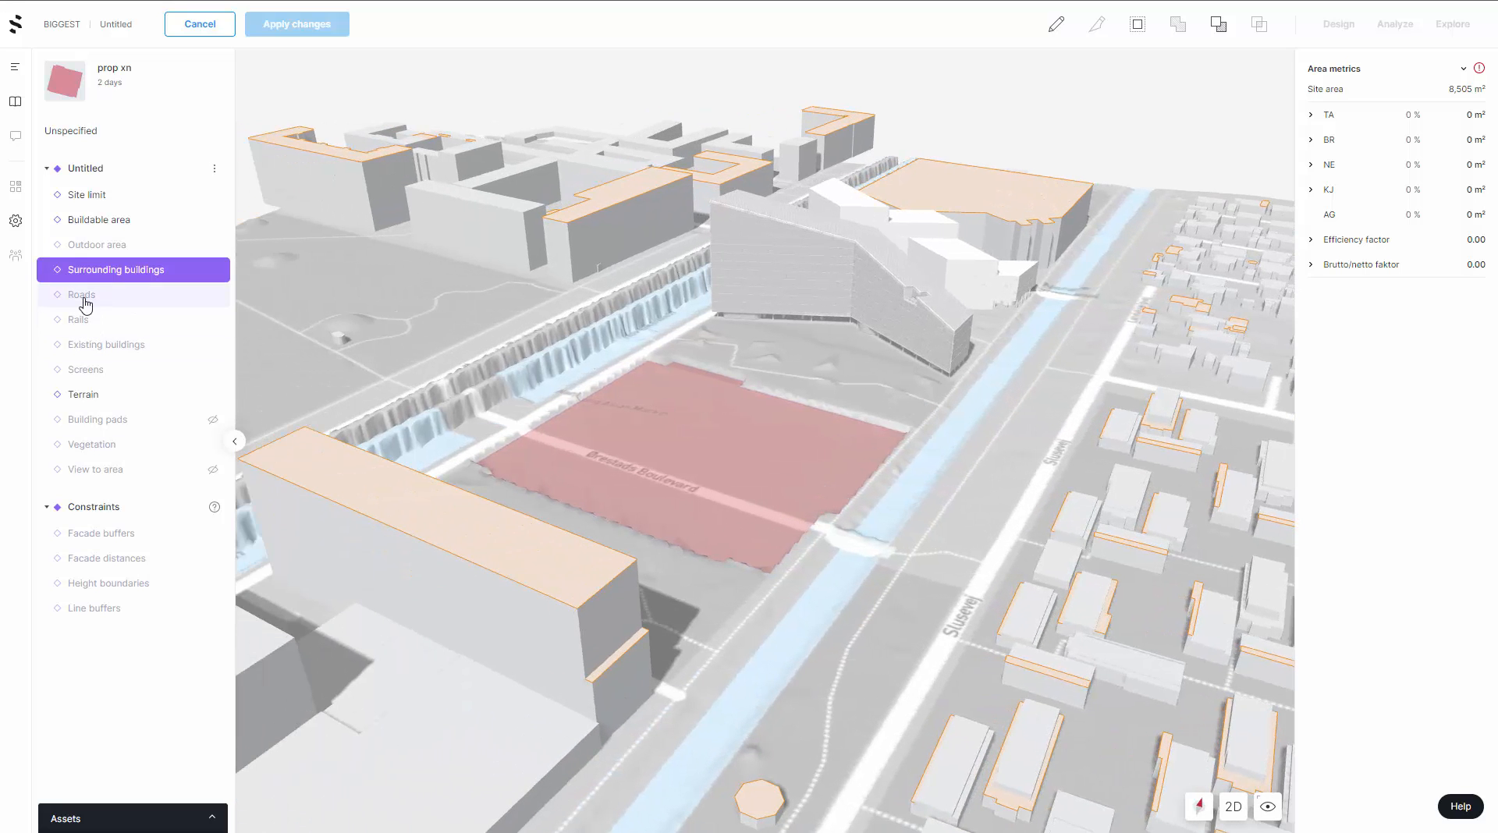
left_click(87, 244)
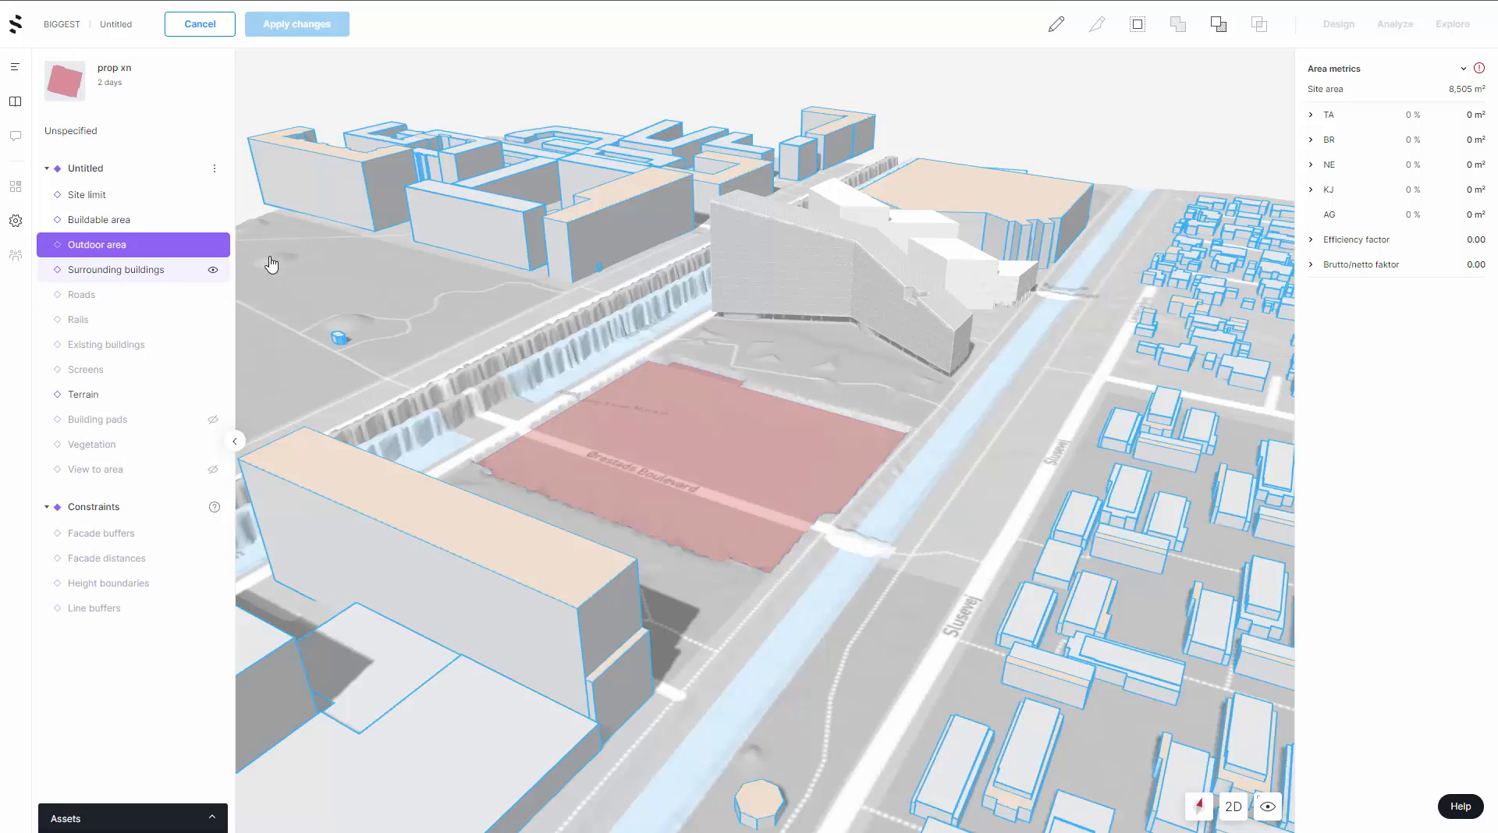
left_click(1233, 806)
right_click_drag(544, 546, 1311, 629)
left_click(968, 583)
scroll(968, 583, "down", 1)
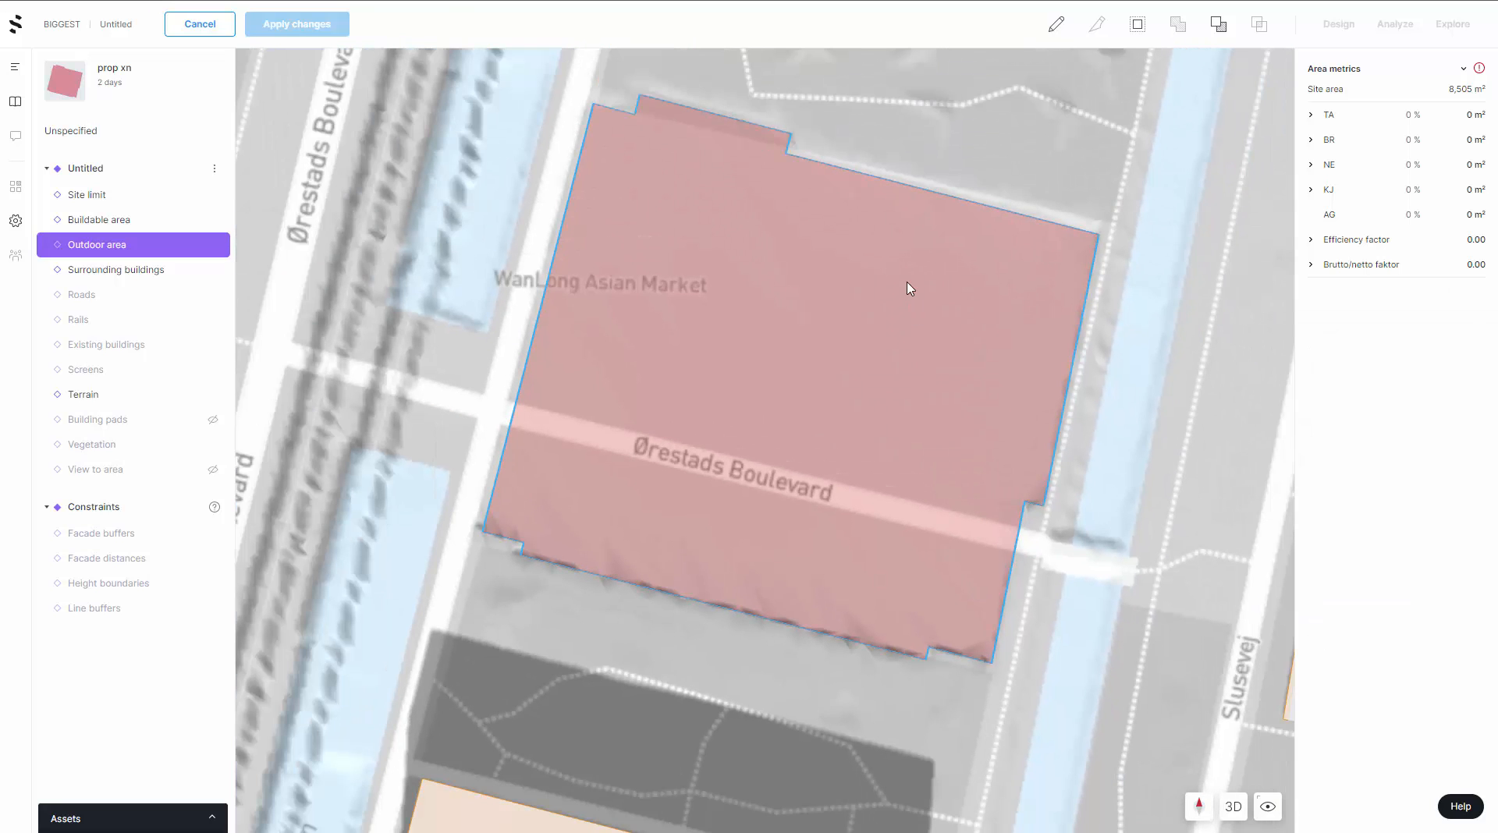
left_click(1046, 35)
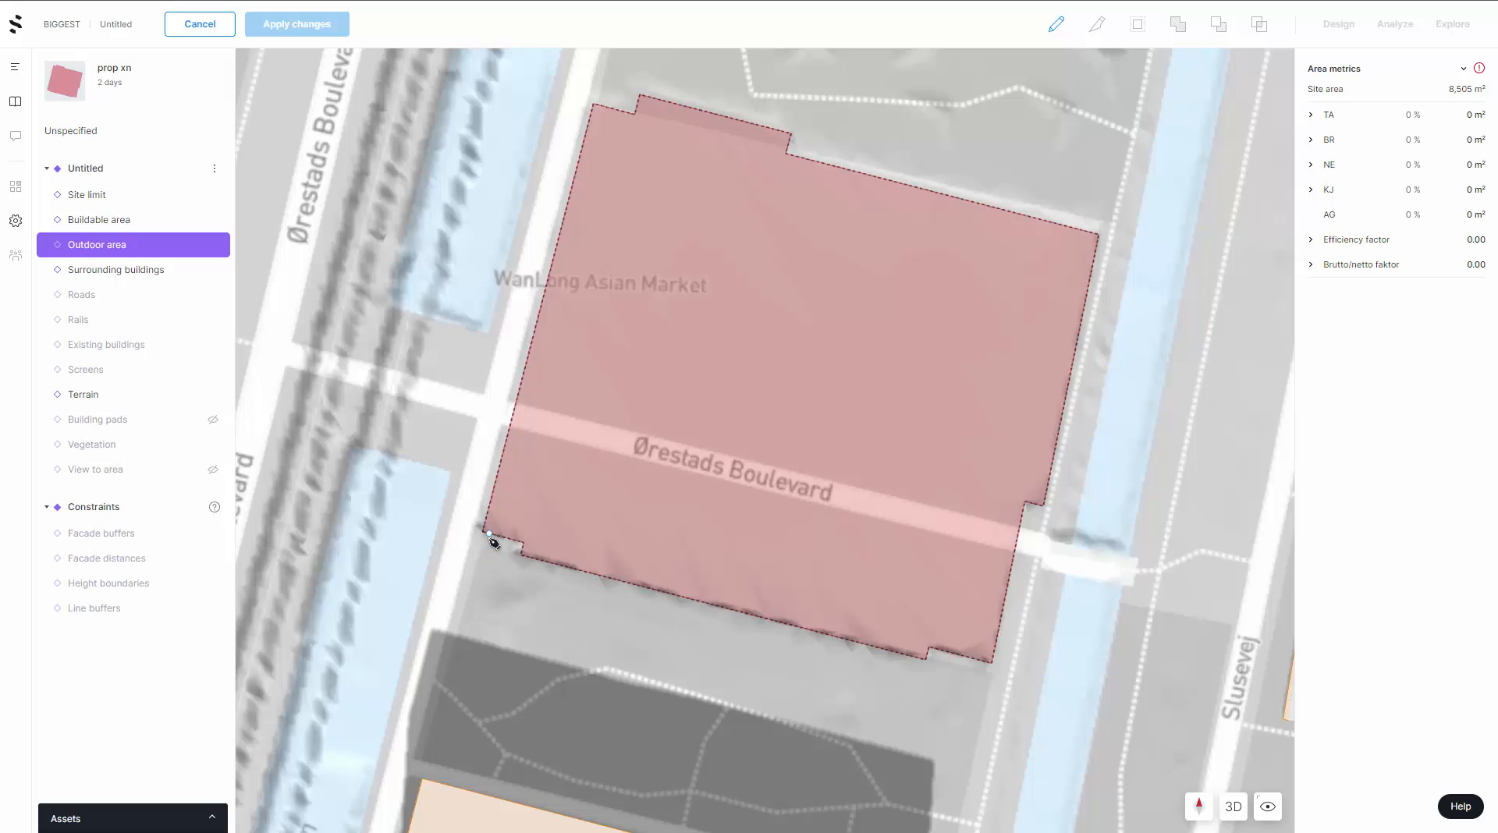
left_click(523, 540)
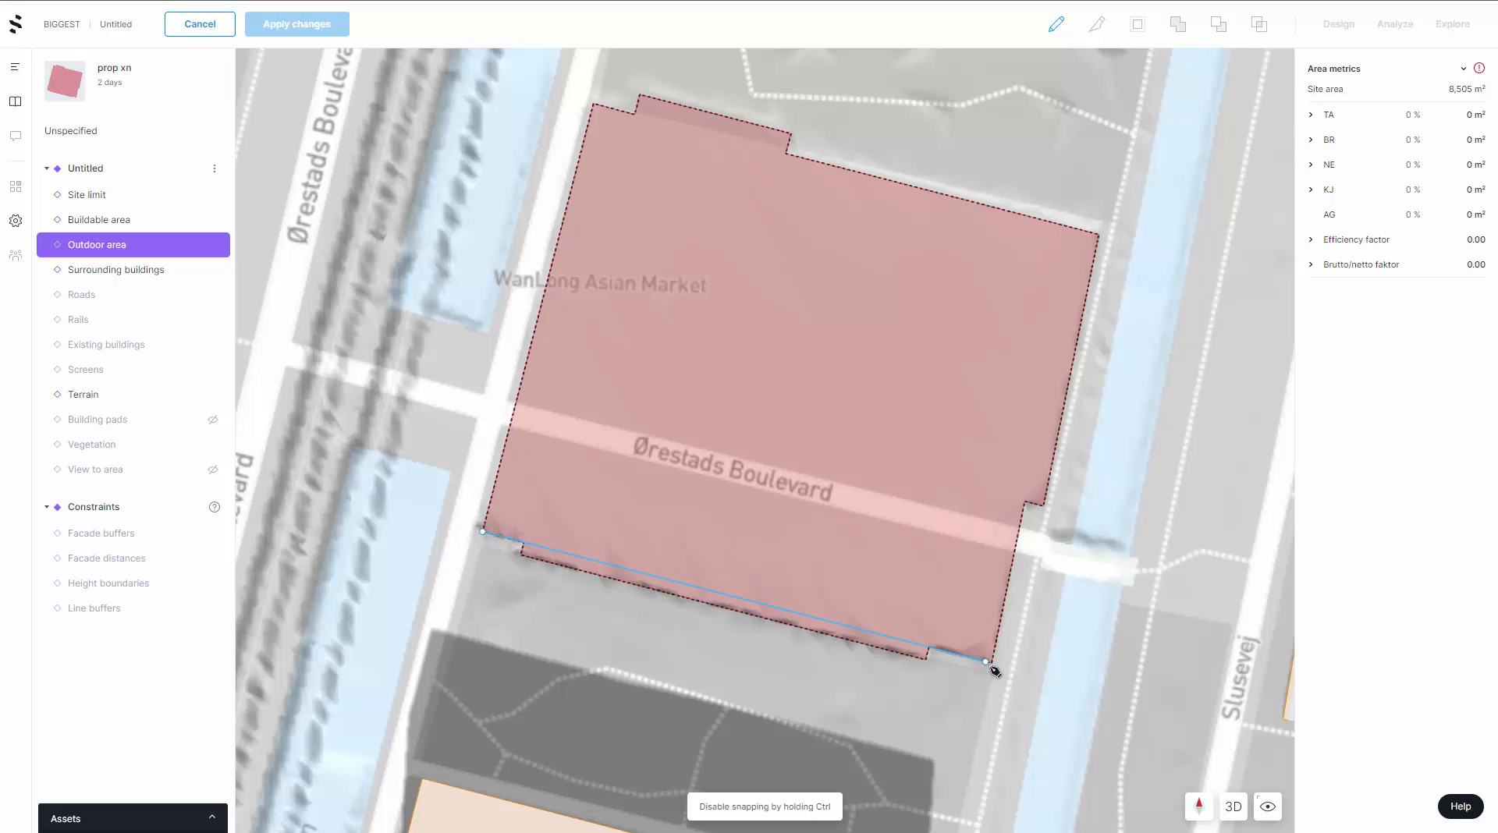
left_click(992, 664)
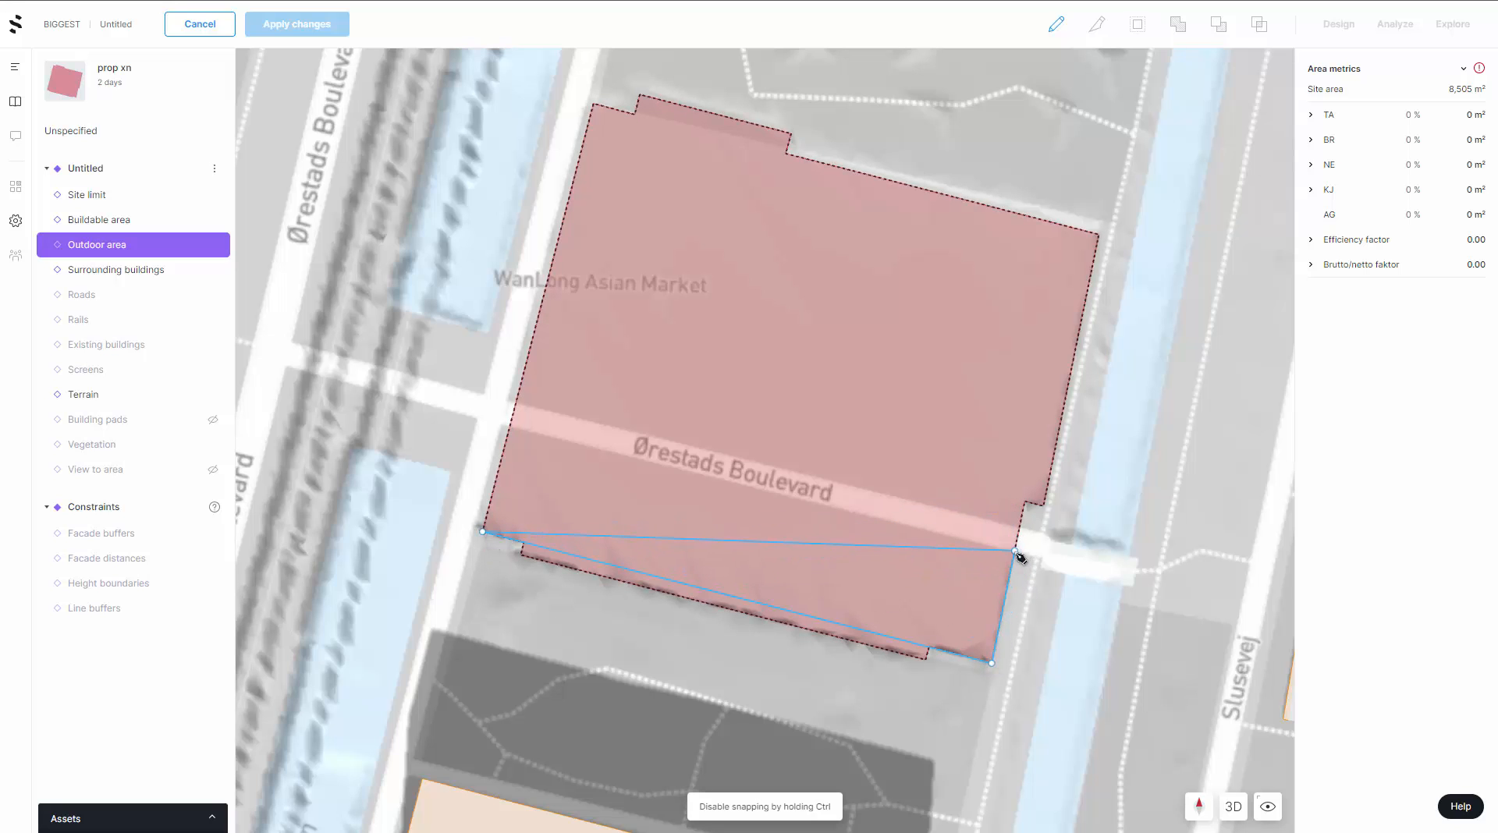
left_click(1015, 553)
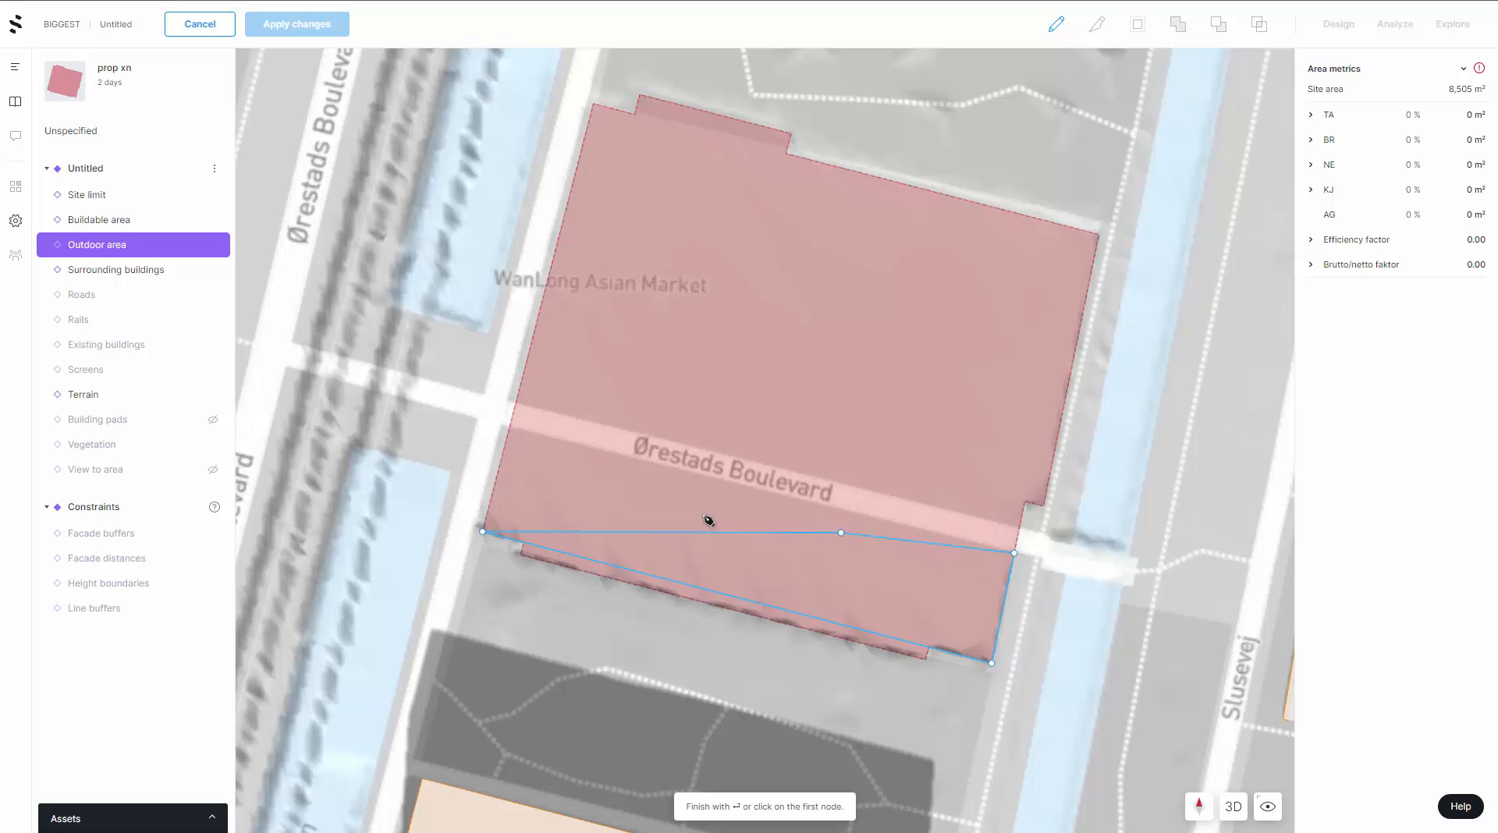
left_click(511, 425)
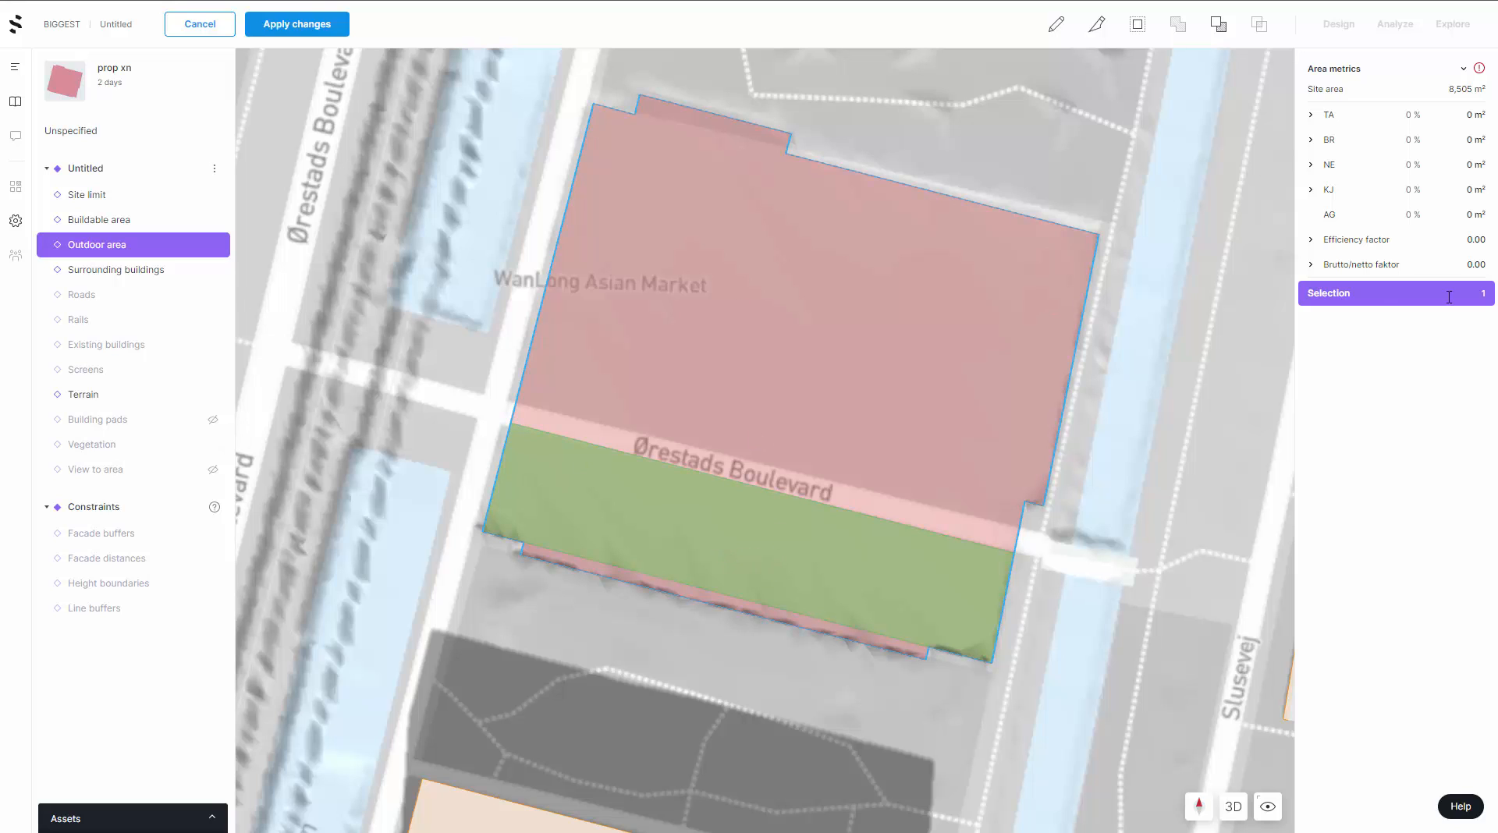
- Draw a road about 152 m long on the Roads layer, following the stretch of Ørestads Boulevard that crosses the site
left_click(117, 269)
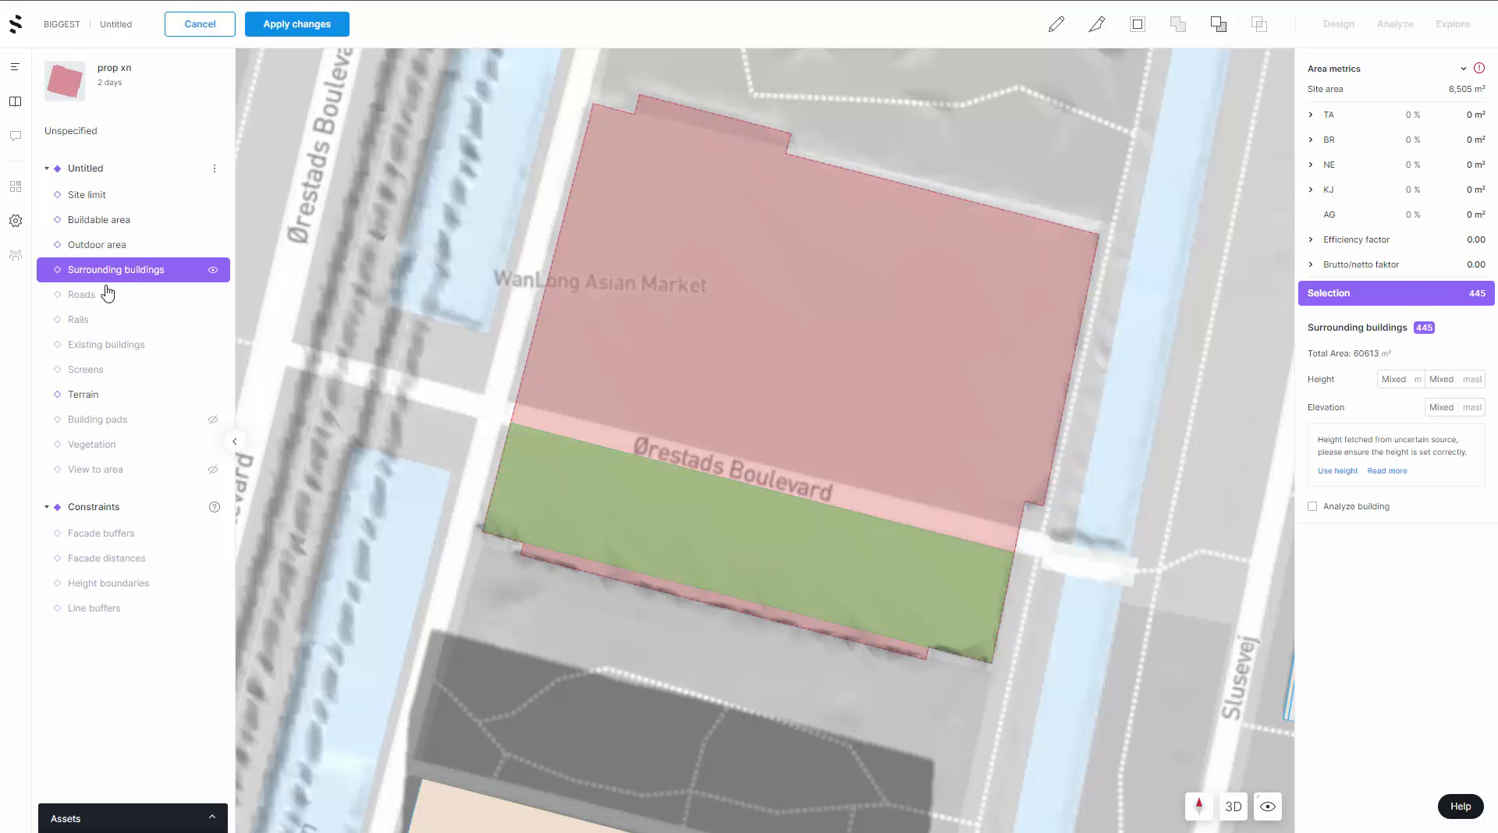
left_click(95, 303)
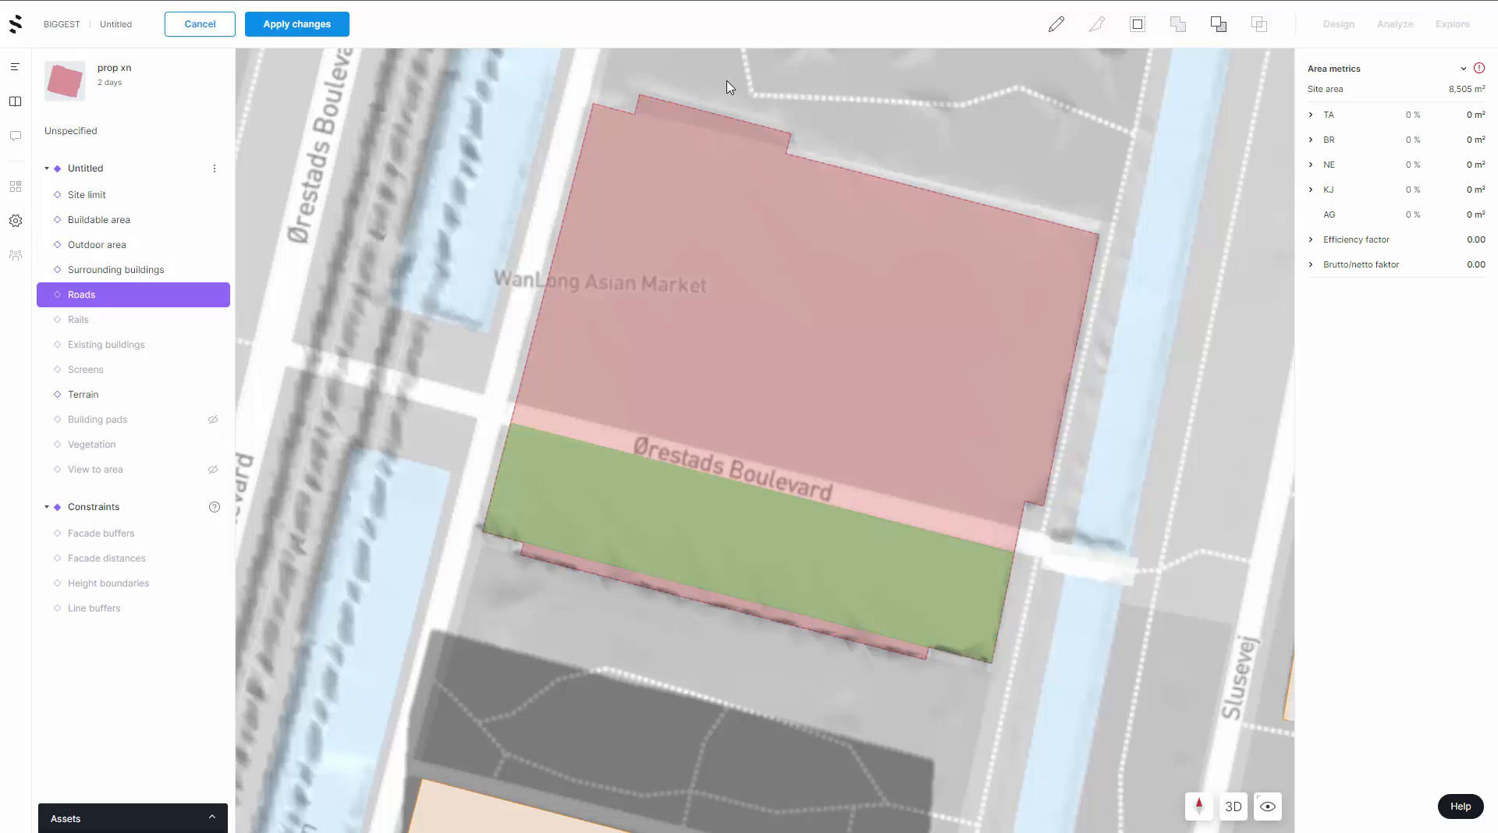
left_click(1056, 24)
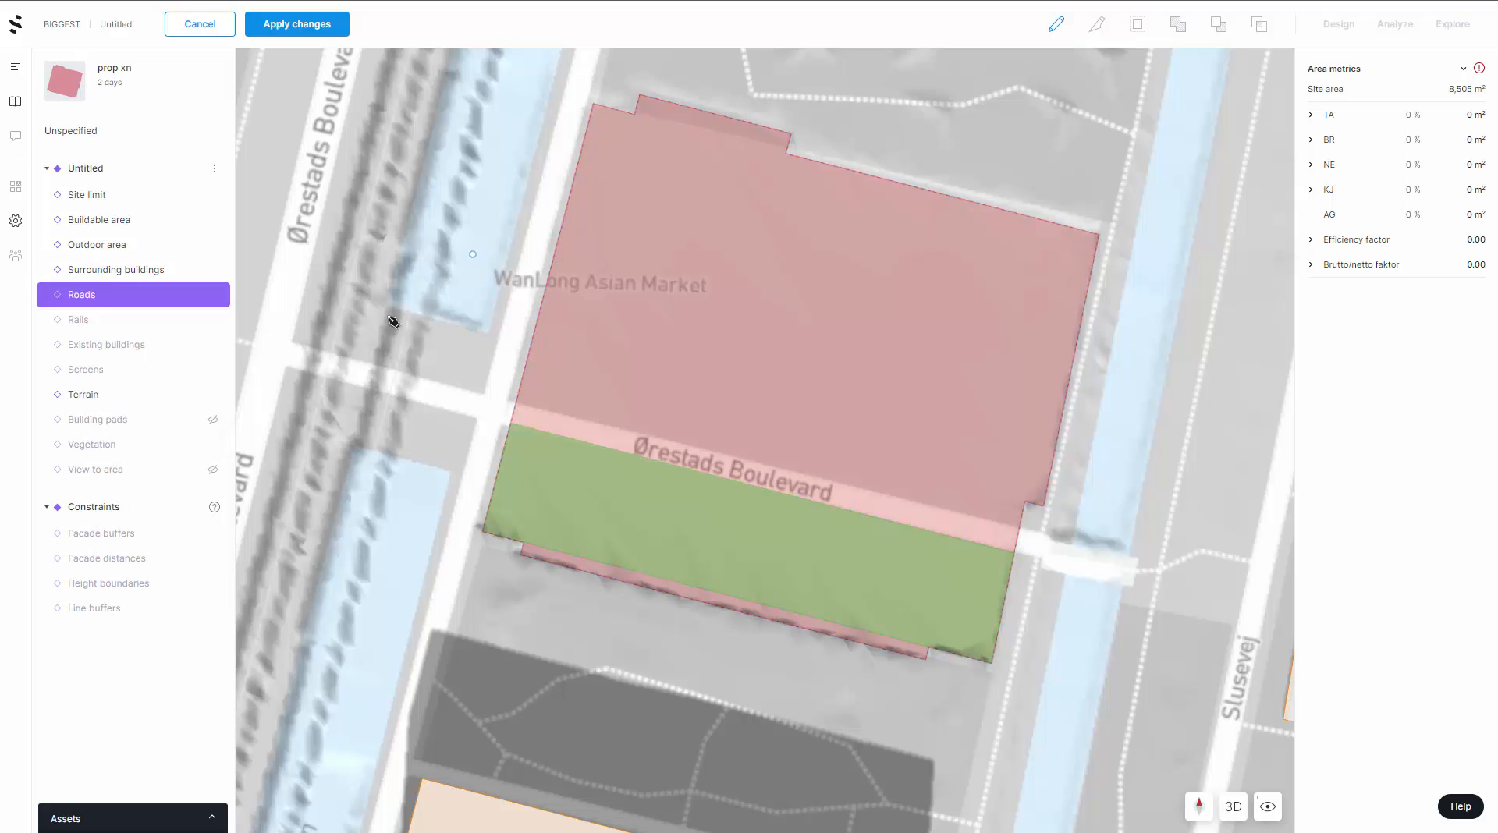
left_click(261, 348)
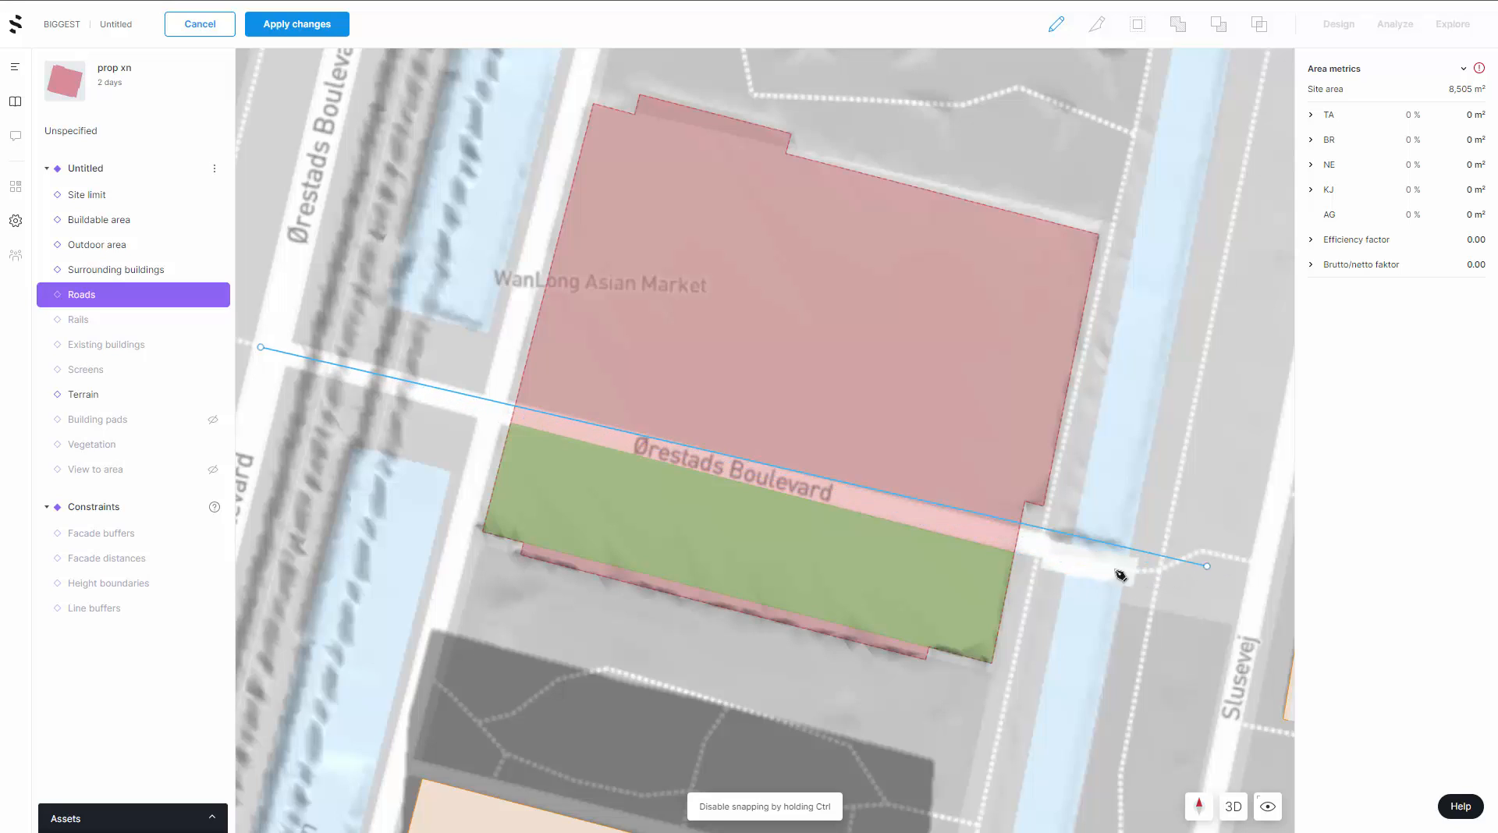
left_click(1047, 549)
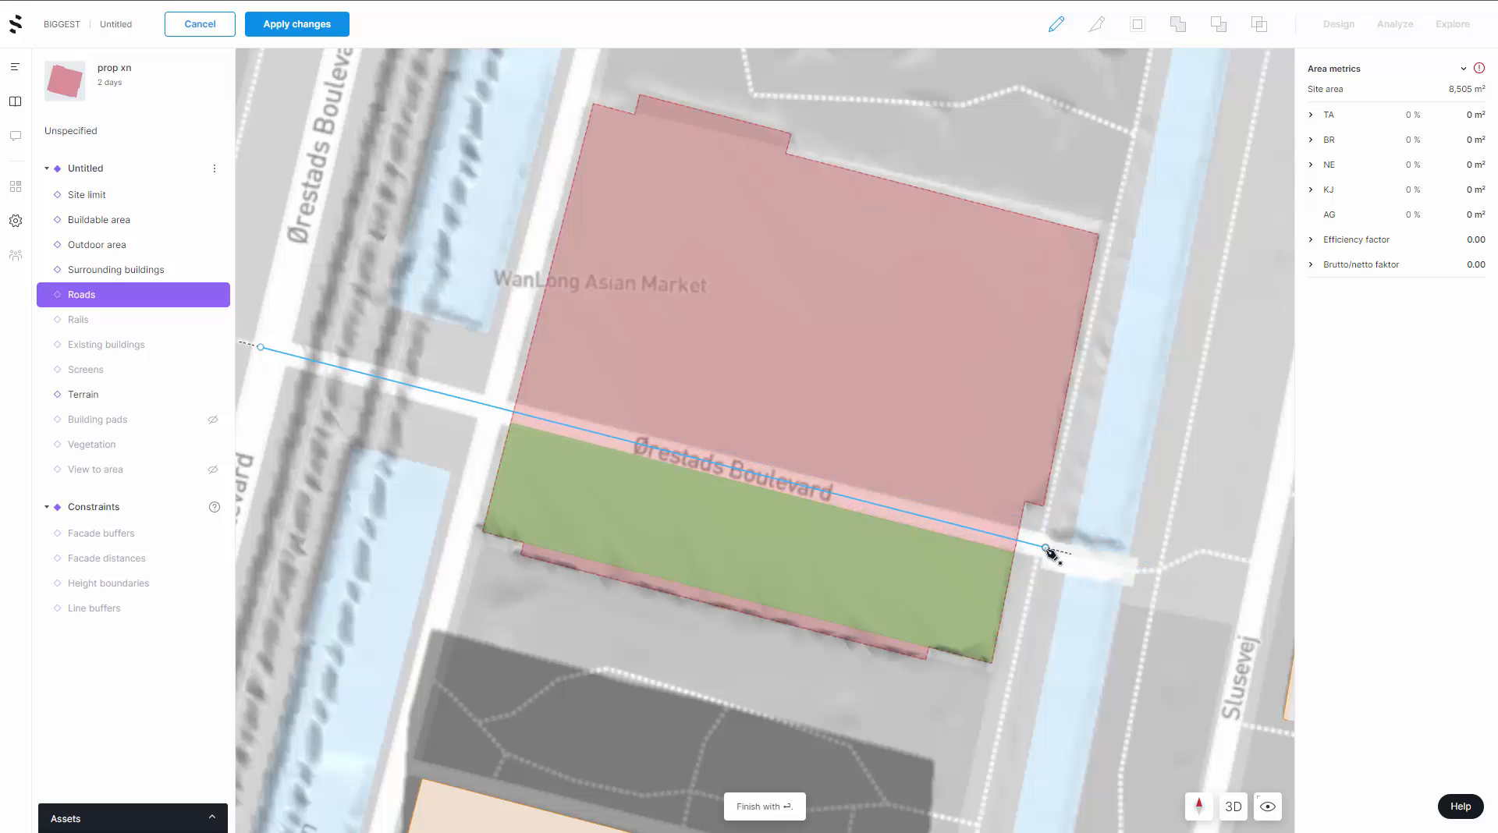
key("Return")
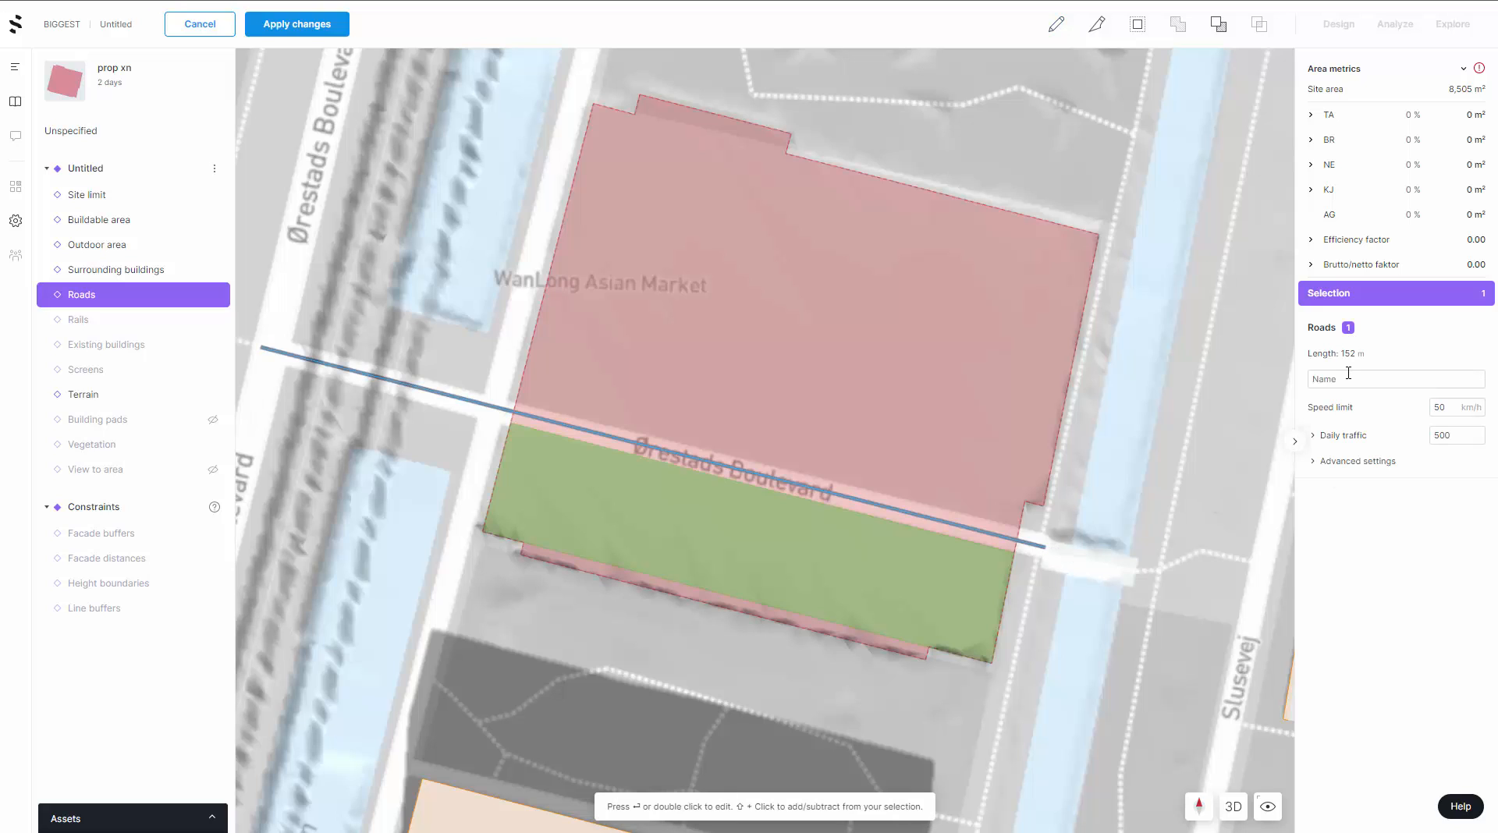
- Name the crossing road Orestads, set its speed limit to 20 km/h and daily traffic to 100, and expand its advanced settings
left_click(1349, 373)
left_click(1459, 407)
type("20")
left_click(1450, 435)
left_click(1316, 461)
- Draw a second road about 525 m long along the main Ørestads Boulevard west of the site, spanning the full terrain
scroll(581, 446, "down", 5)
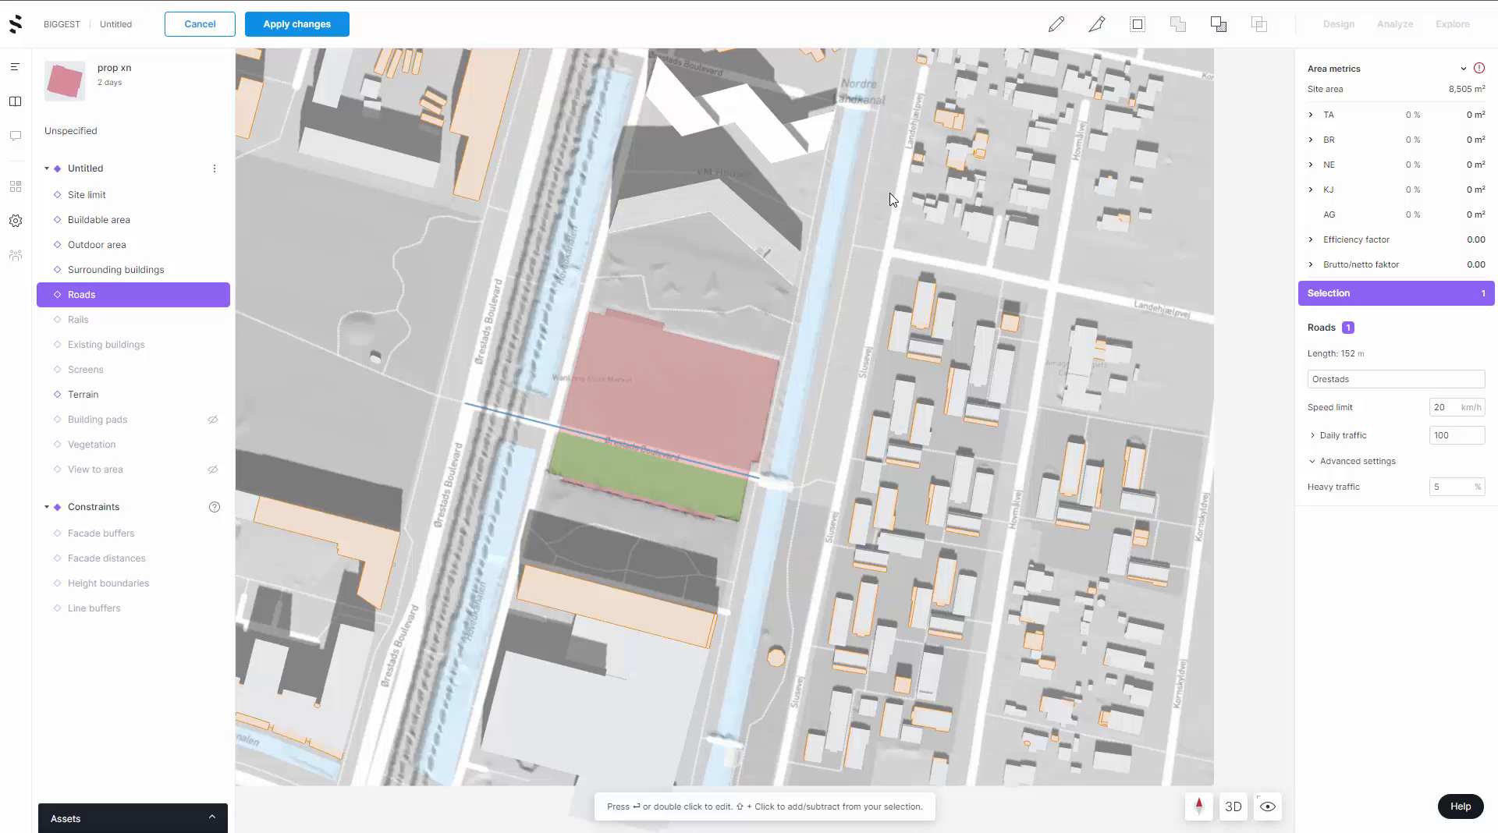
left_click(1058, 24)
scroll(624, 476, "down", 5)
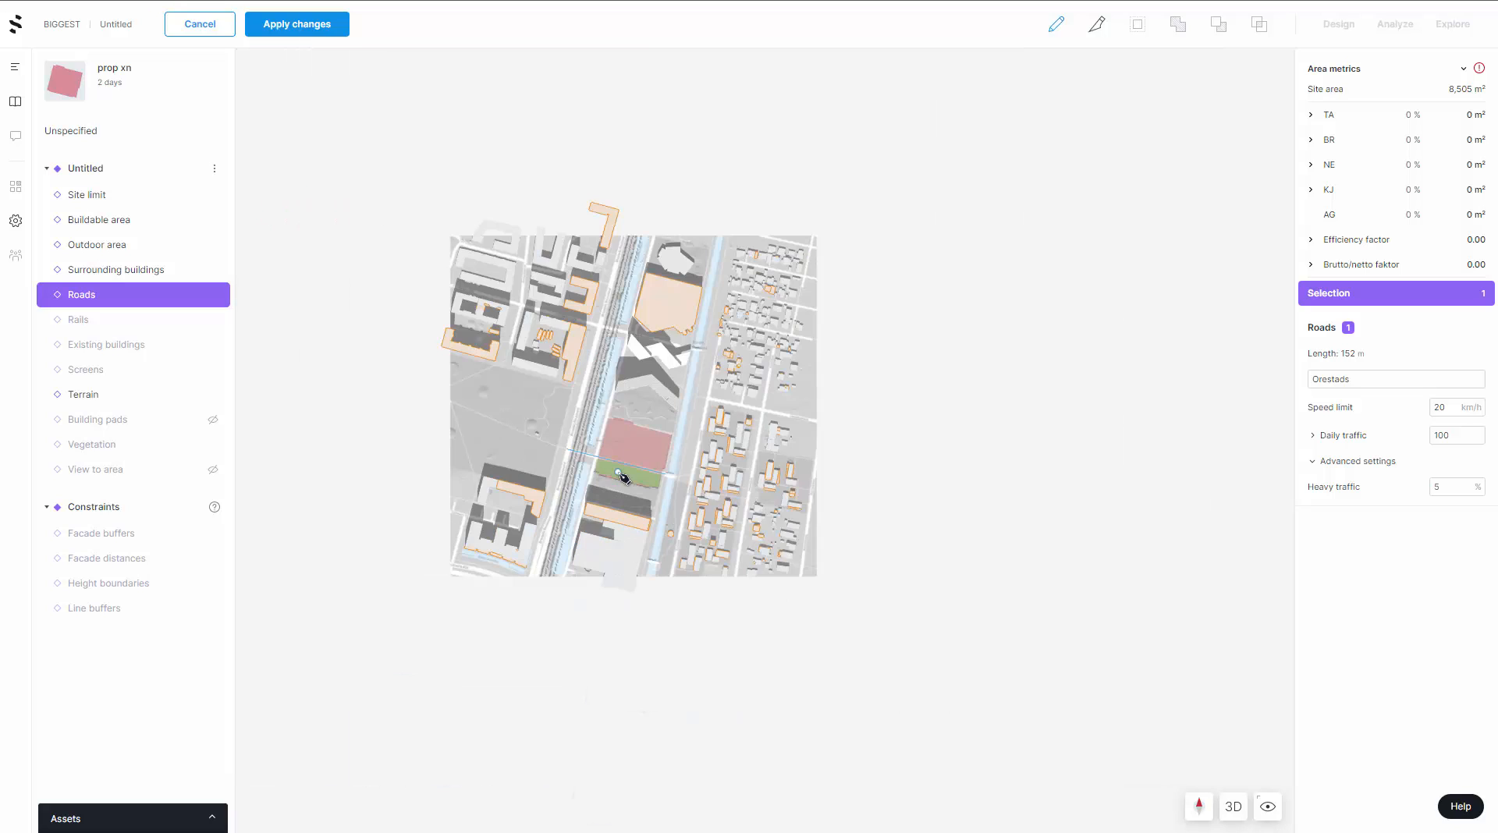
scroll(596, 417, "up", 5)
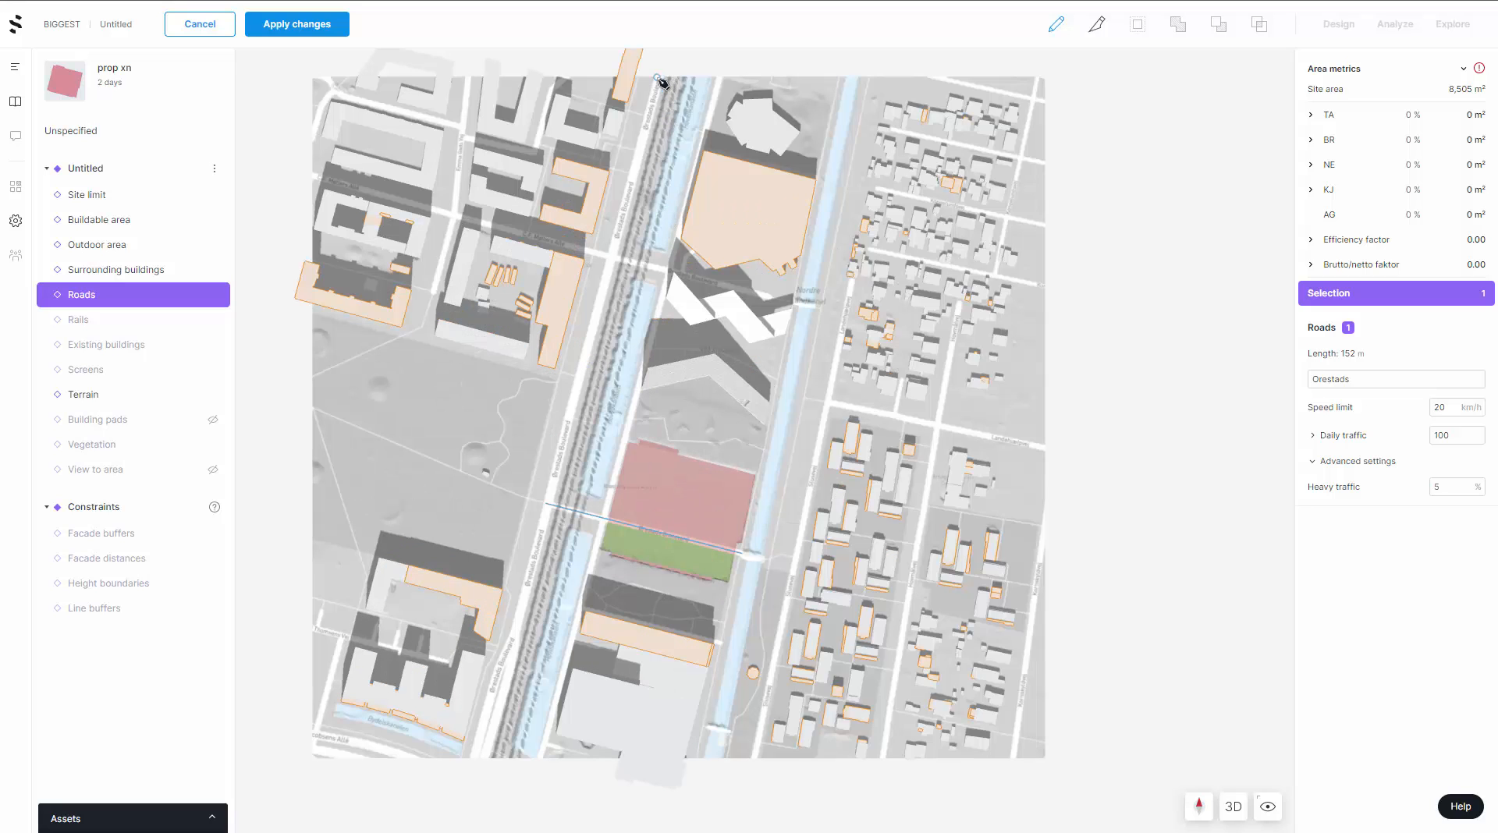
left_click(514, 634)
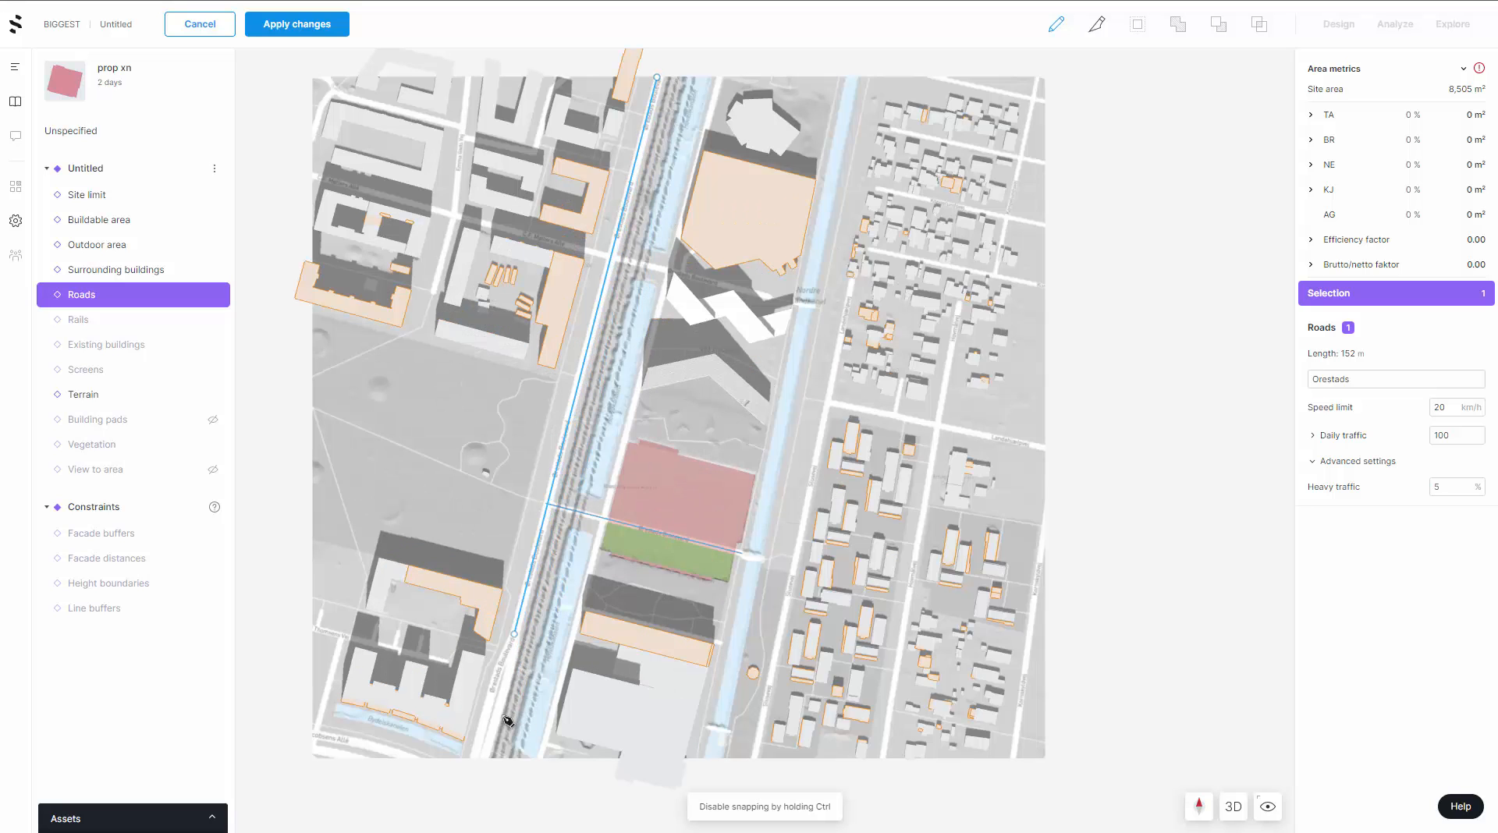
left_click(480, 755)
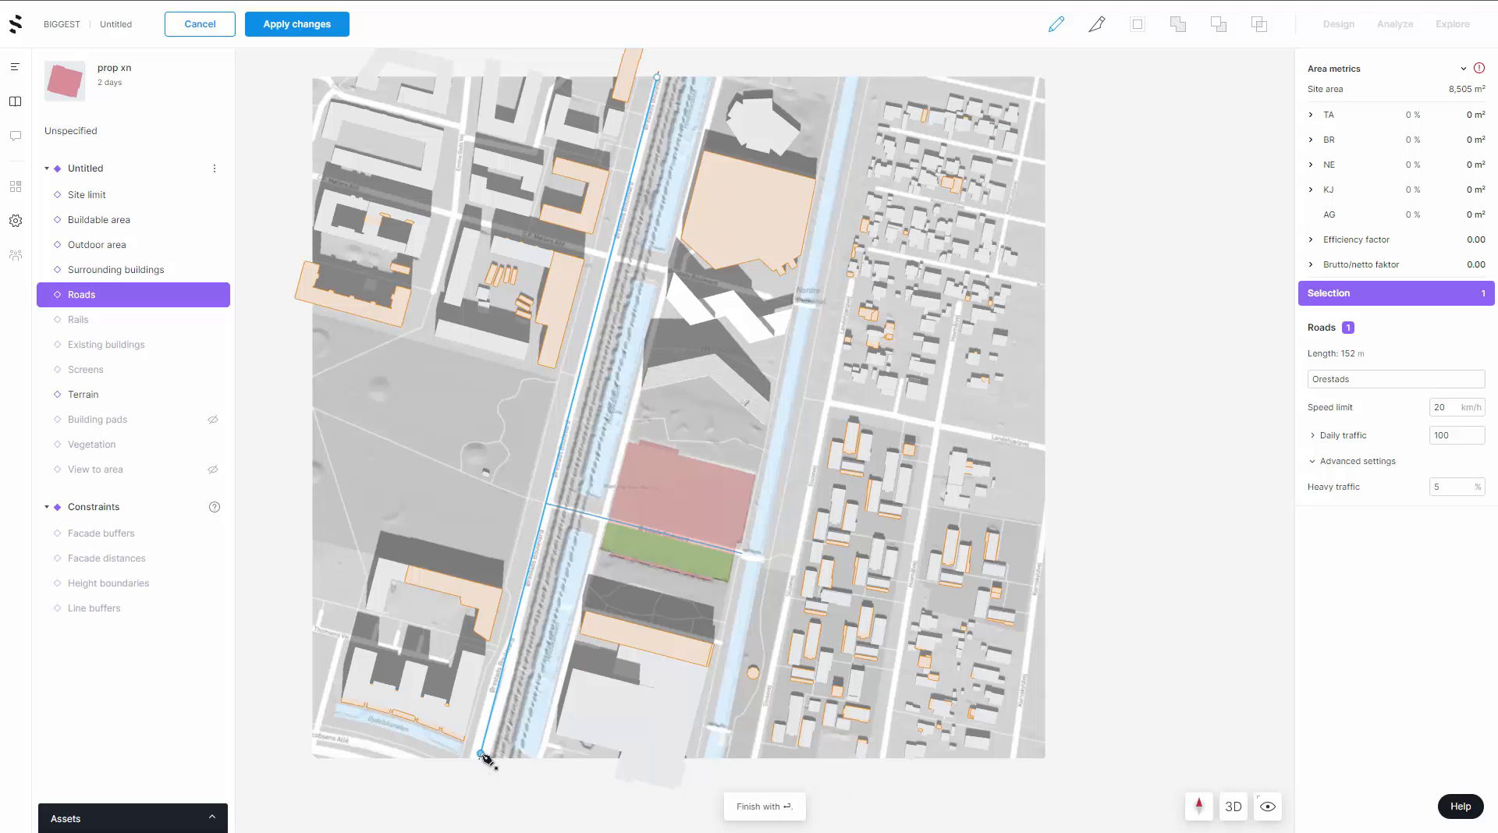
key("Return")
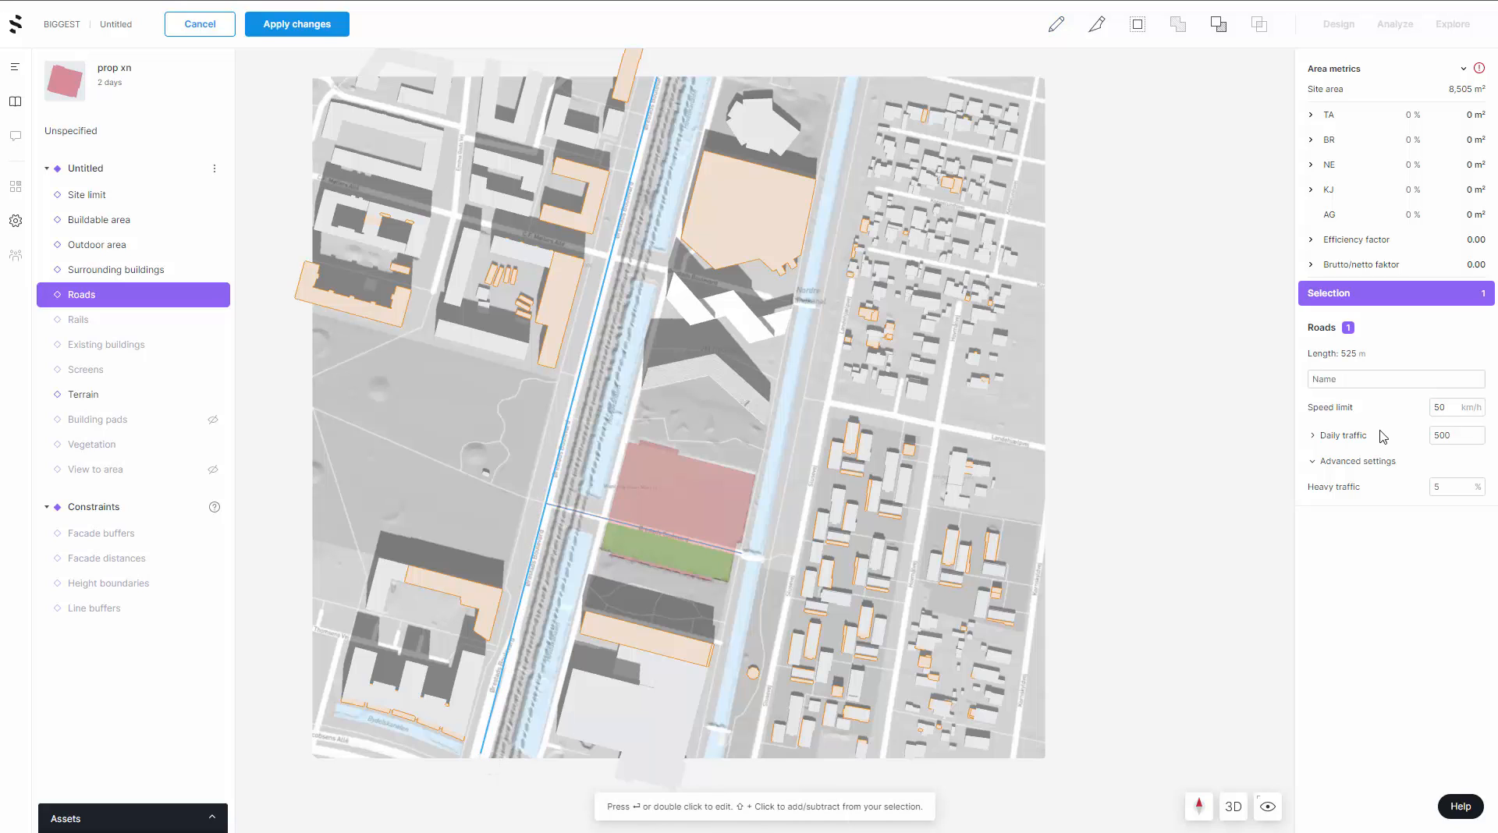
- Name the long road Orestads B and set its speed limit to 80 km/h, daily traffic to 1000 and heavy traffic to 40%
scroll(832, 524, "up", 5)
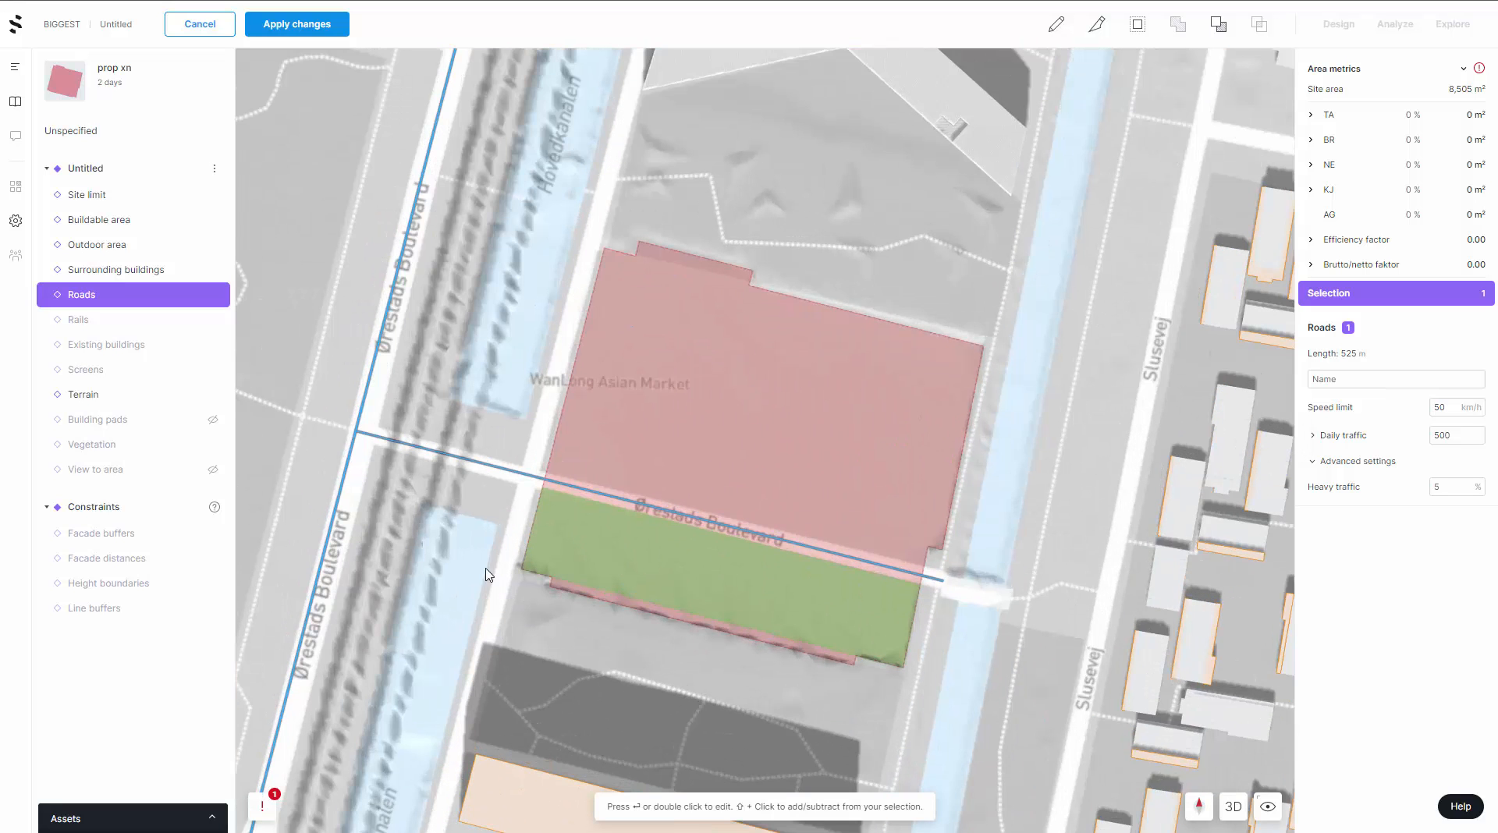
scroll(833, 484, "up", 2)
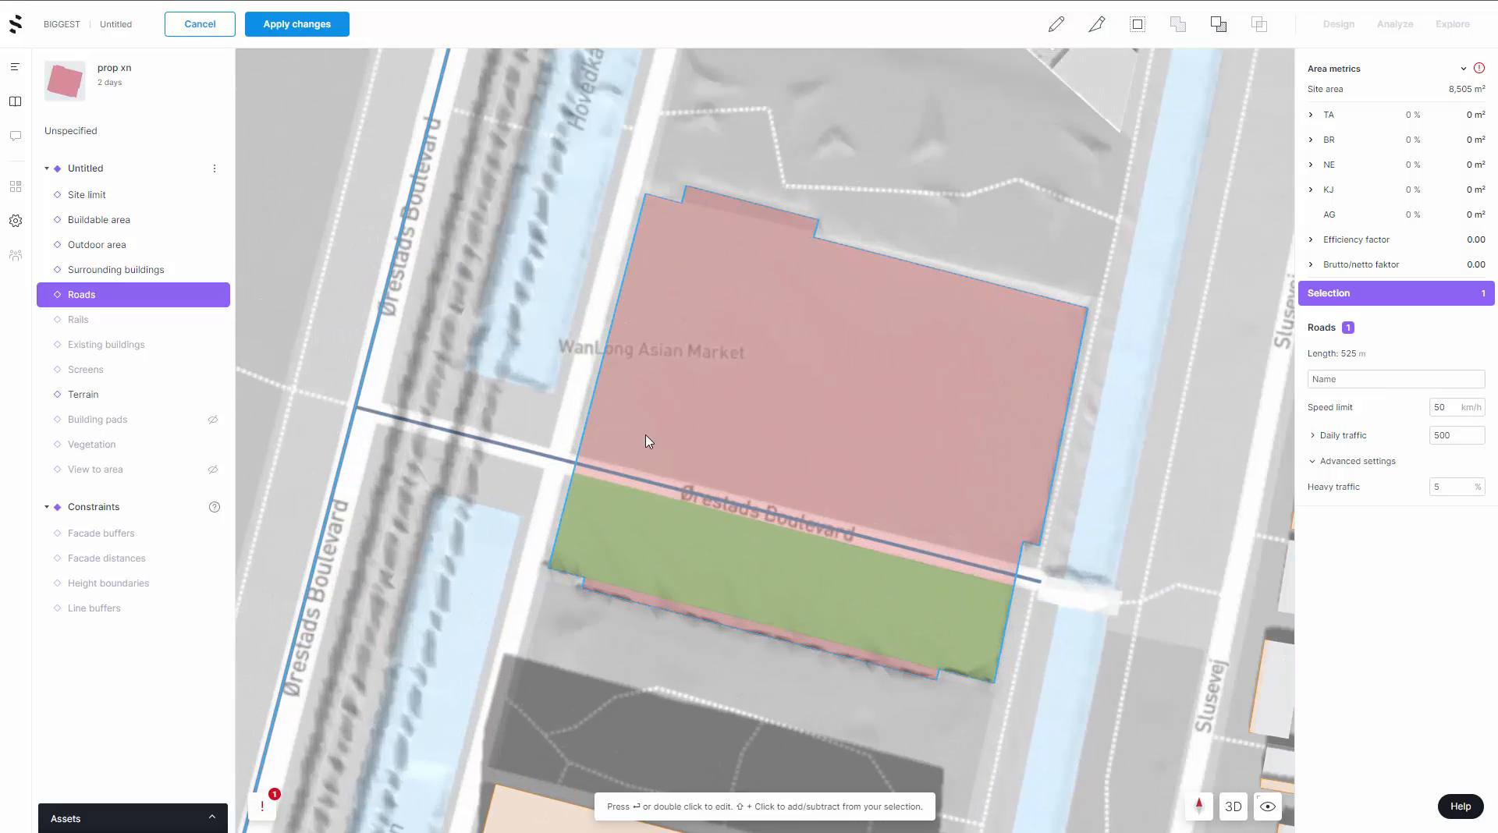
left_click(1324, 380)
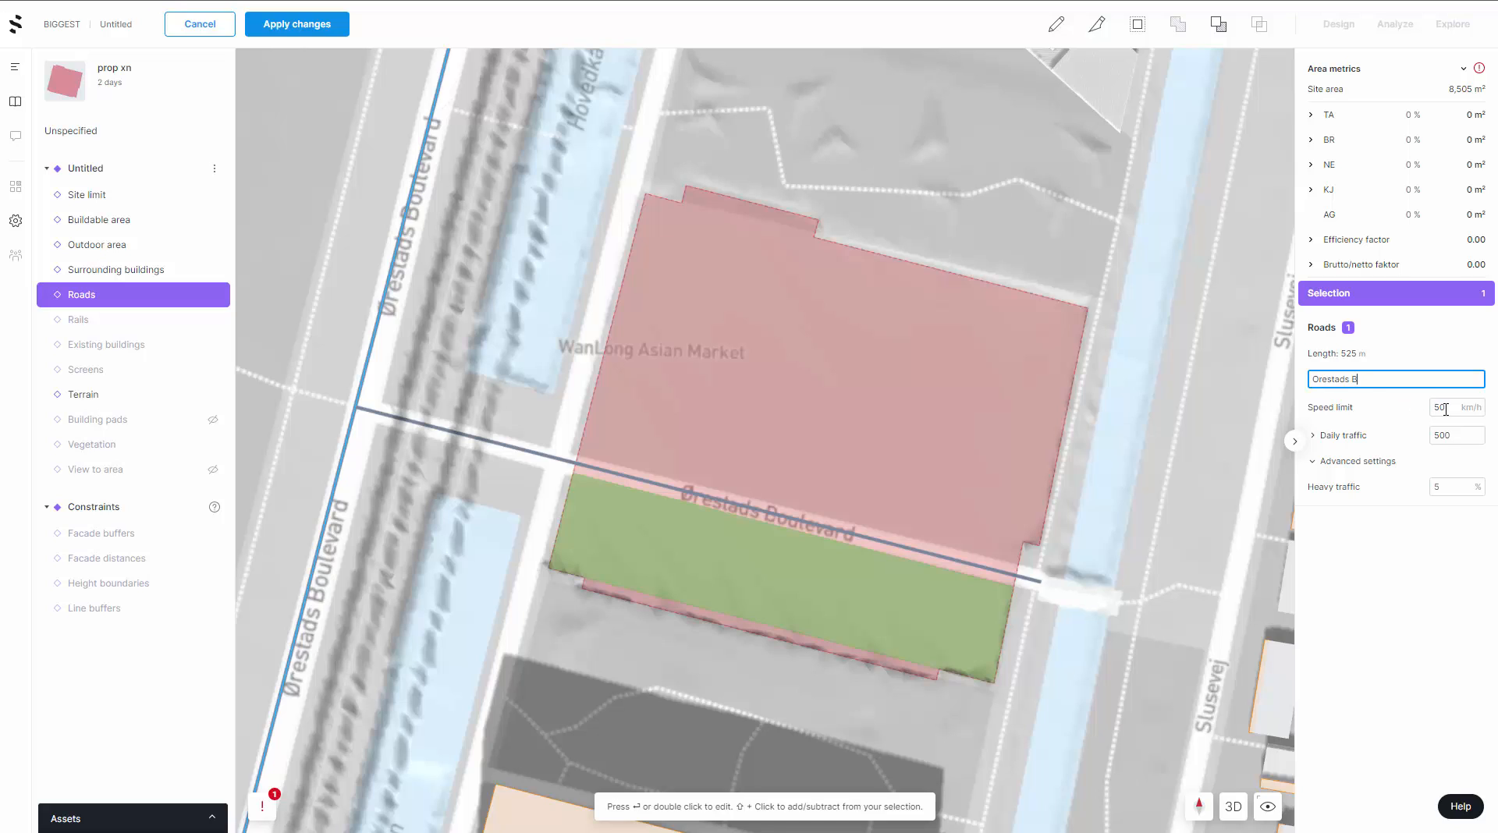
key("Tab")
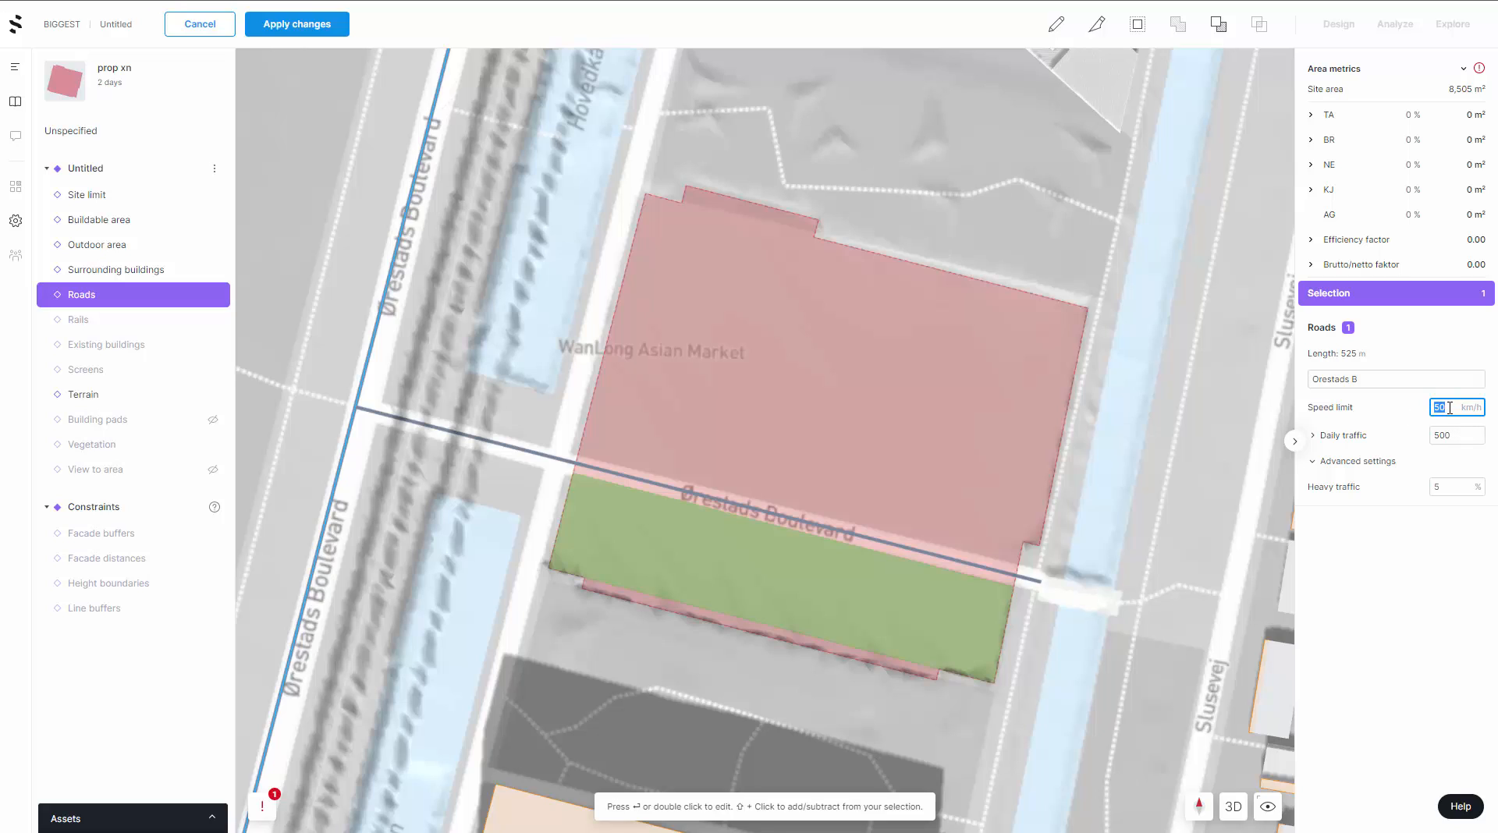
left_click_drag(1450, 407, 1426, 412)
left_click(1451, 437)
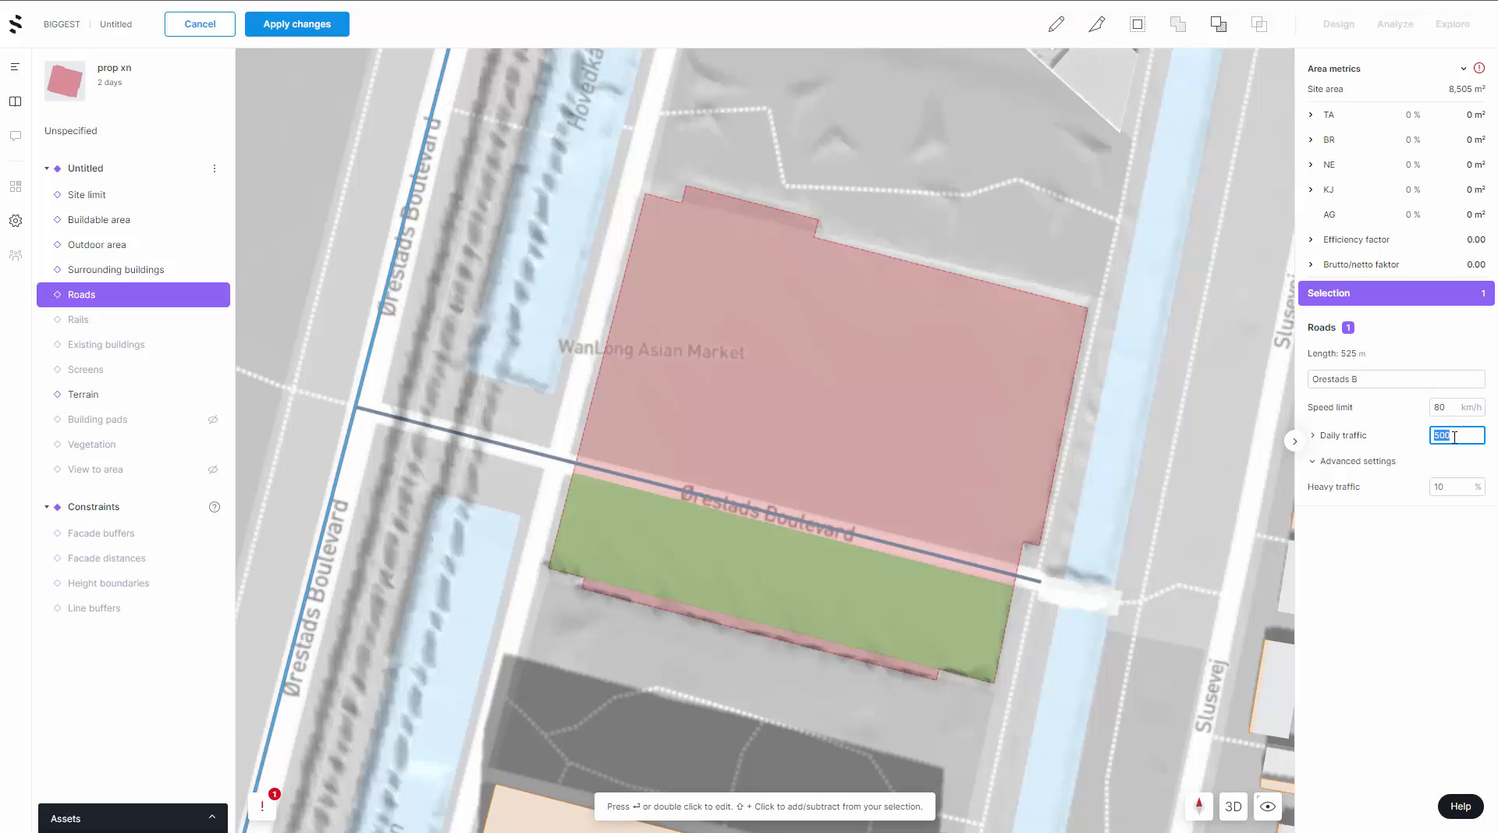
type("1000")
left_click(1437, 487)
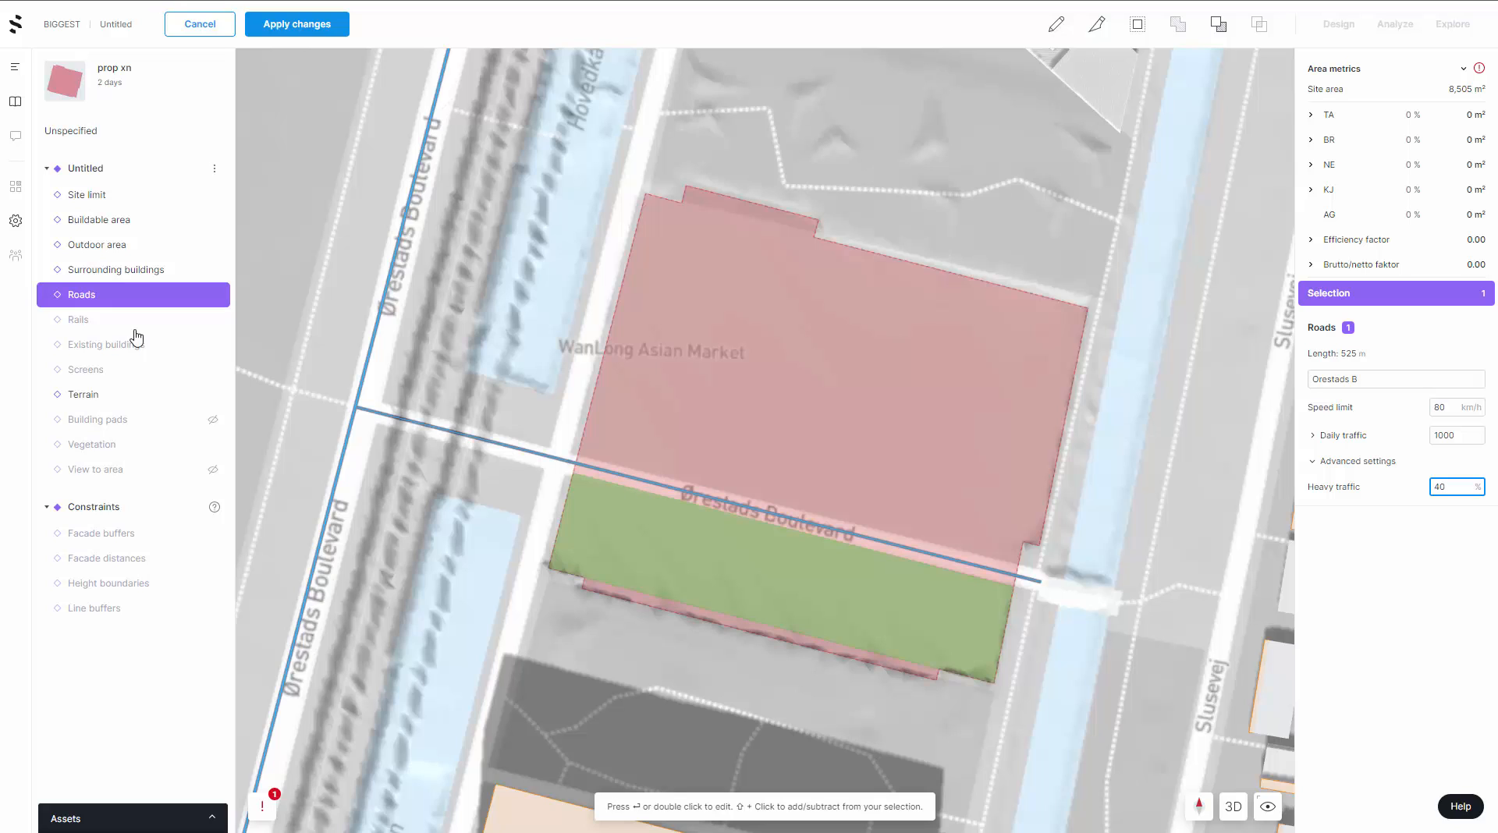
- Draw a rail line about 528 m long on the Rails layer, parallel to Ørestads Boulevard beside the canal across the full terrain
left_click(94, 320)
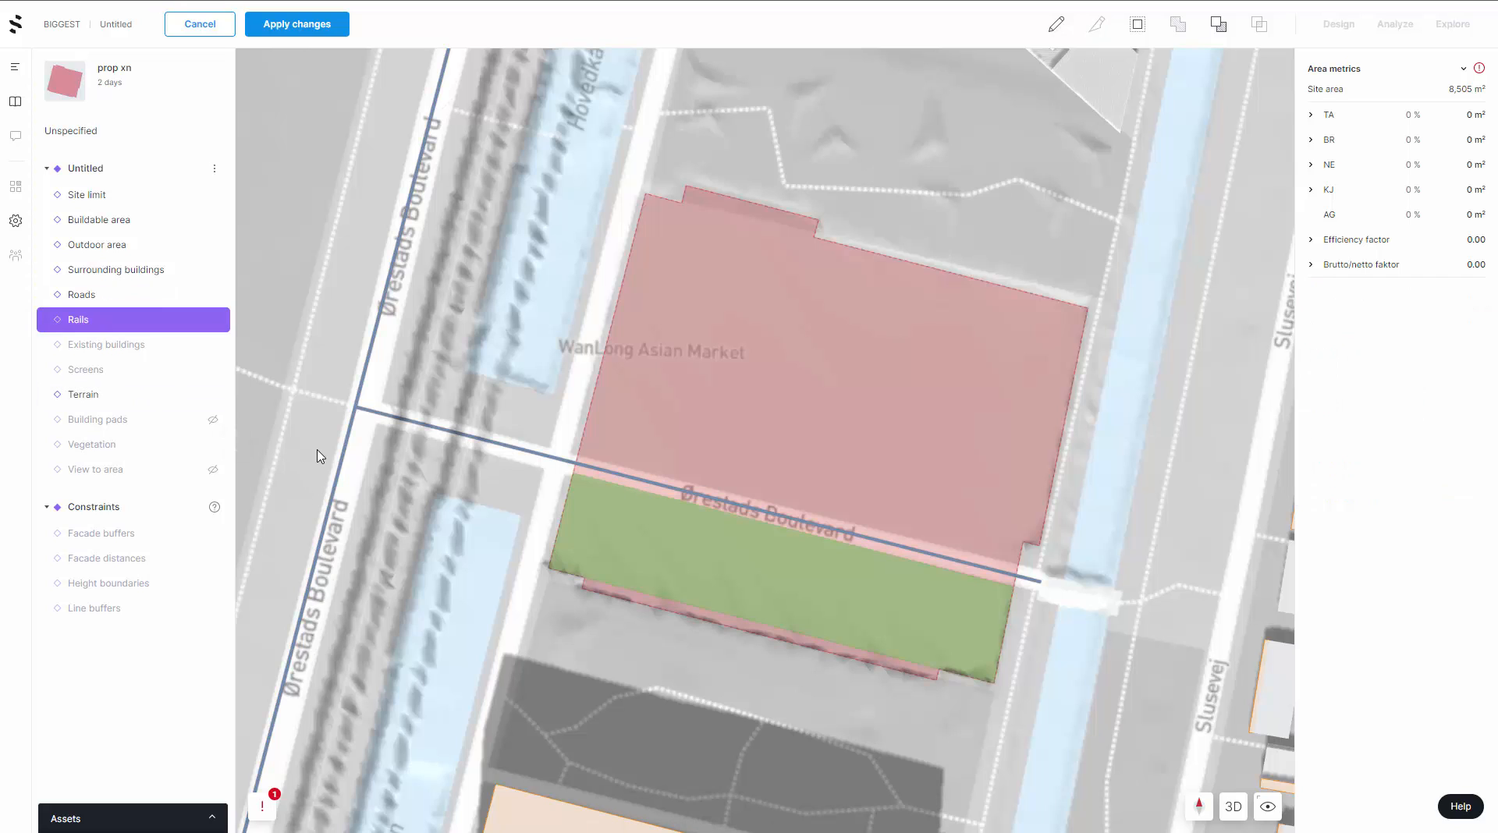
scroll(415, 485, "down", 2)
scroll(416, 485, "down", 5)
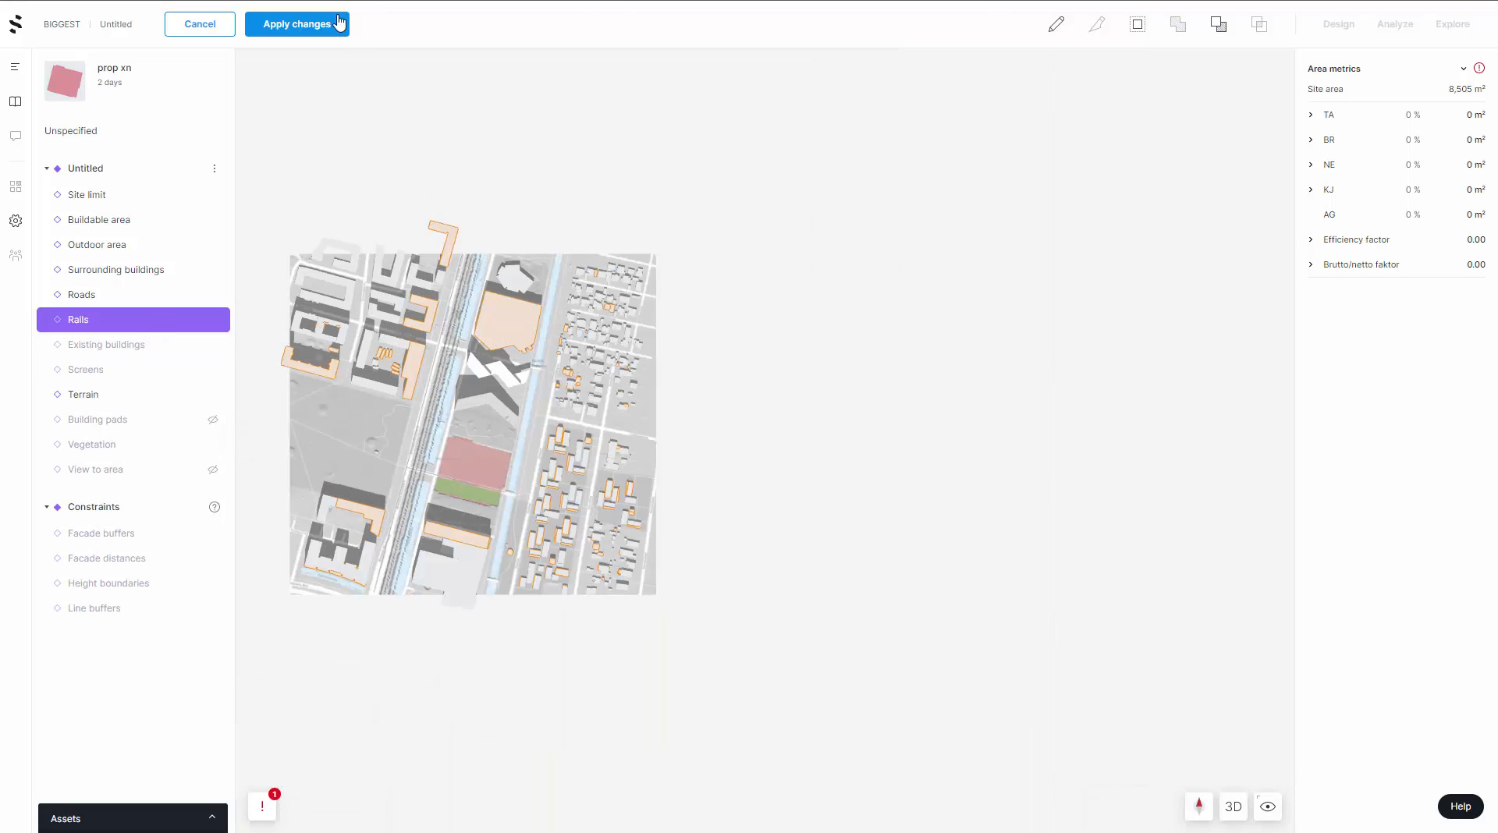
left_click(1056, 24)
left_click(482, 262)
scroll(398, 600, "up", 5)
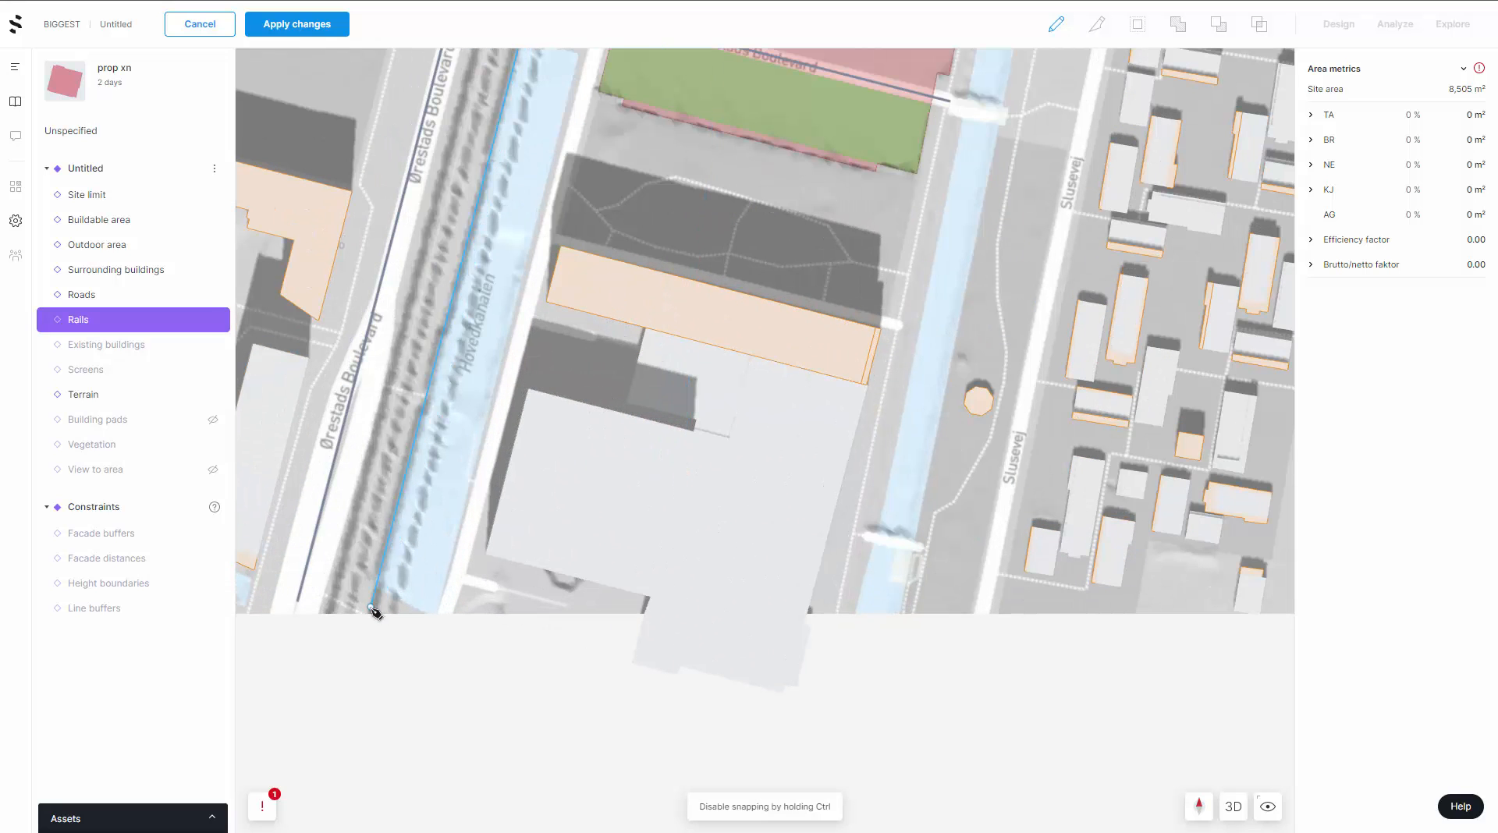
left_click(372, 614)
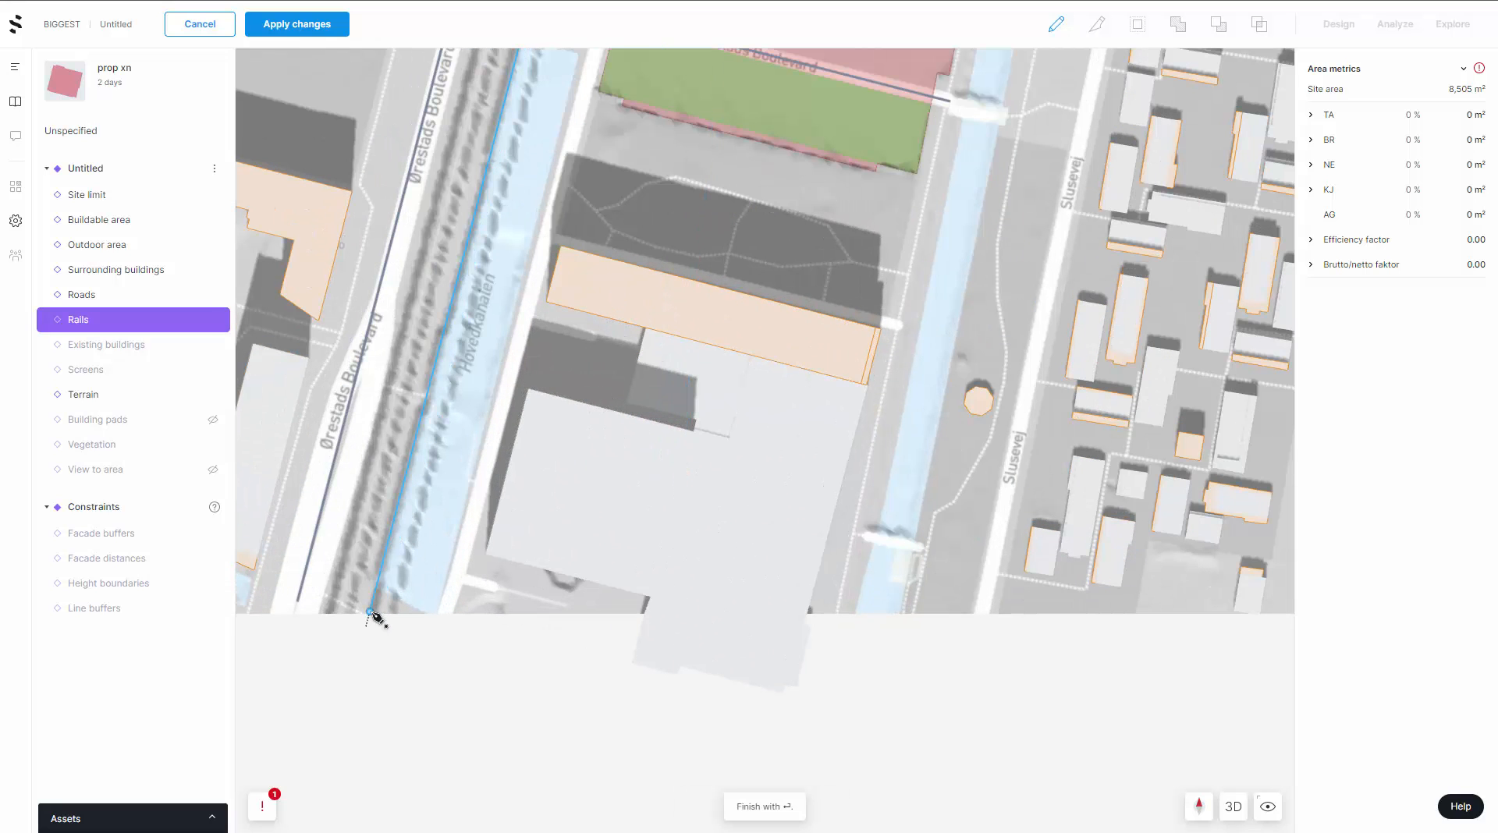
key("Return")
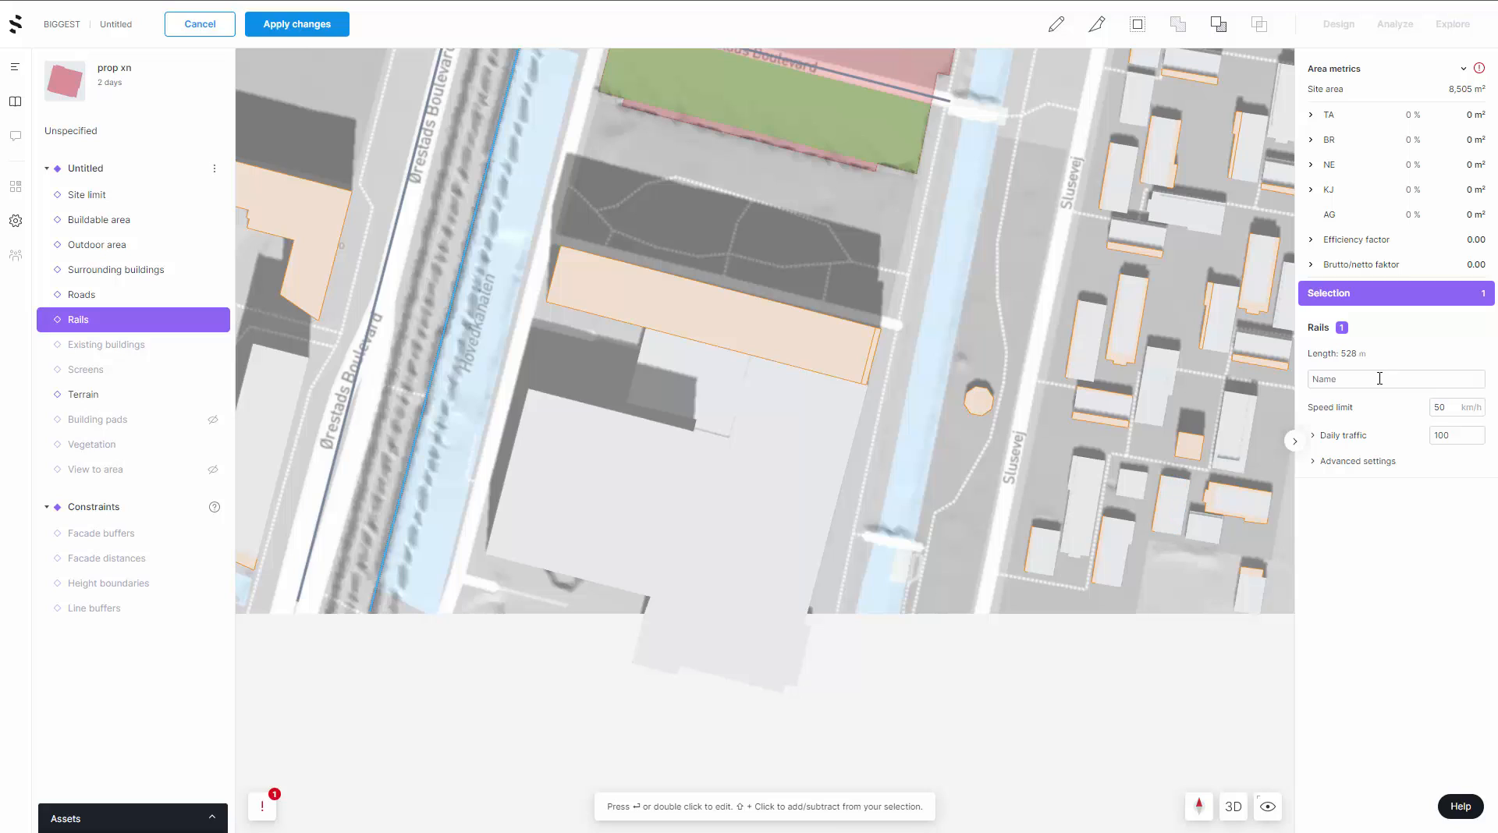
- Name the rail line rail, expand its advanced settings and try the available rail type options
left_click(1378, 379)
left_click(1319, 467)
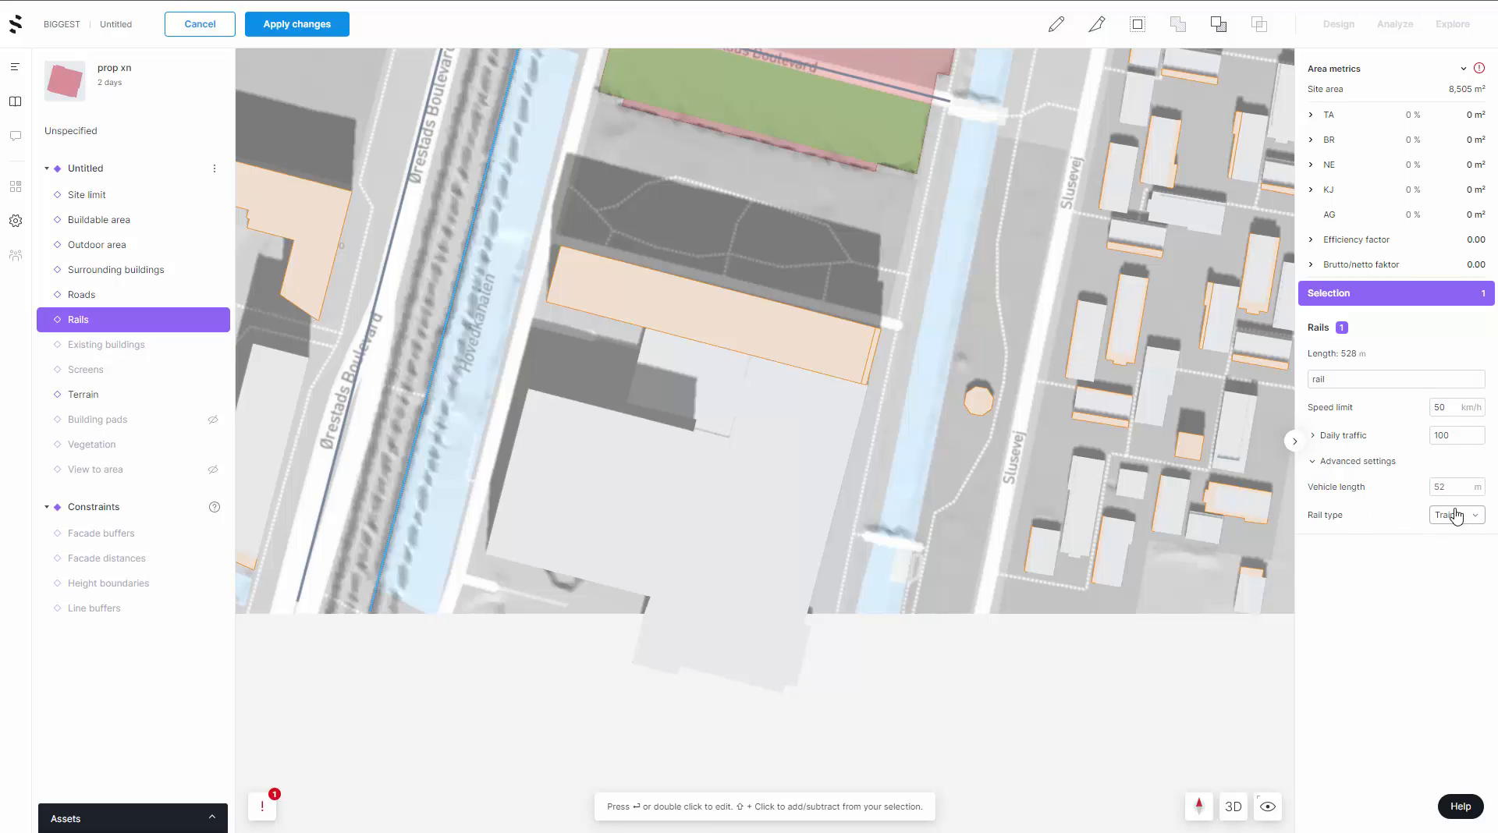
left_click(1451, 515)
left_click(1457, 539)
left_click(1455, 515)
left_click(1456, 540)
left_click(1450, 515)
left_click(1453, 509)
- View the Existing buildings layer and look over the buildings across the terrain and around the site
left_click(100, 356)
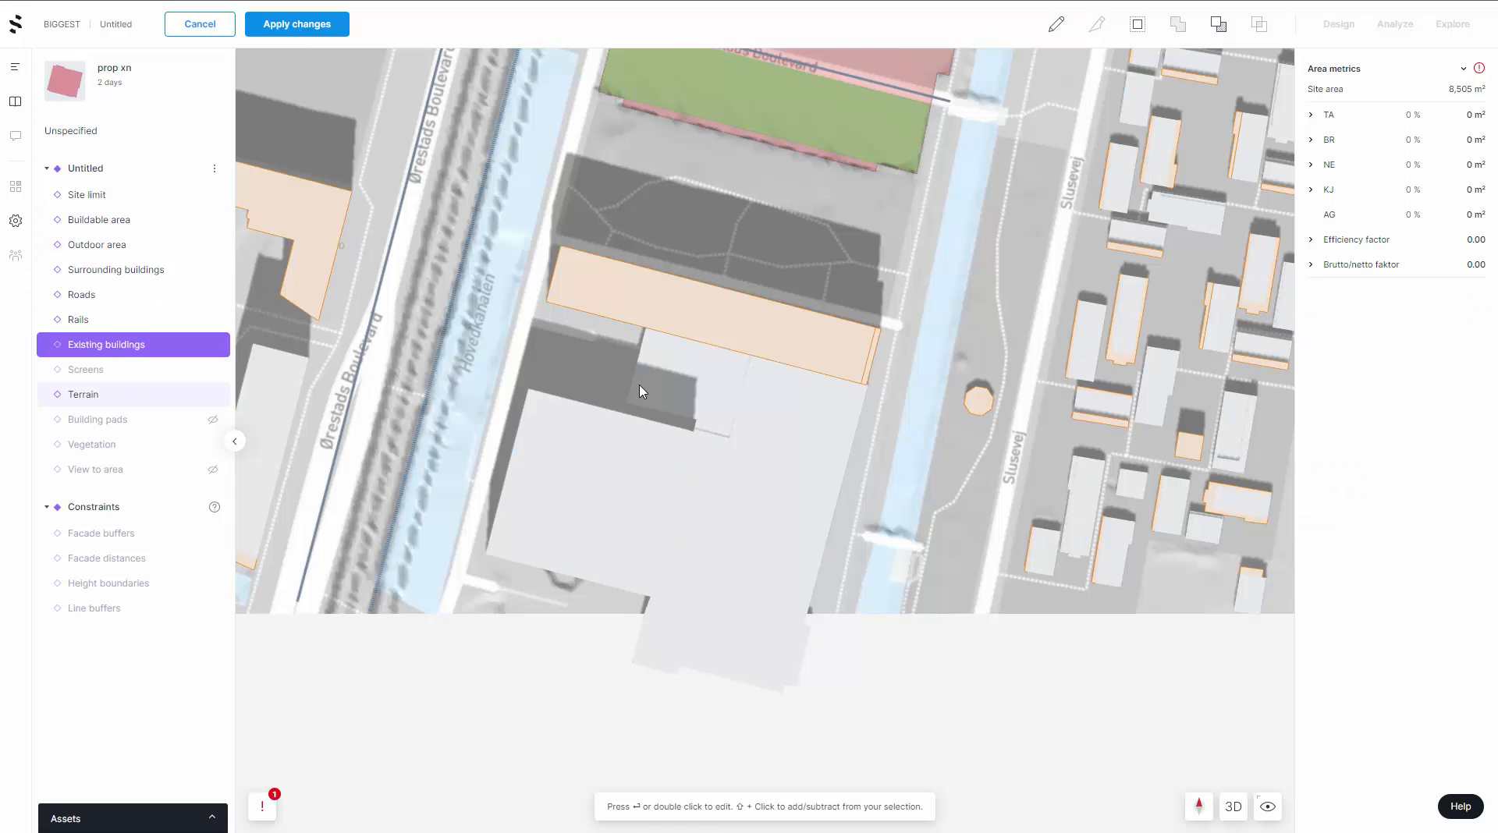
left_click(619, 444)
scroll(593, 452, "down", 5)
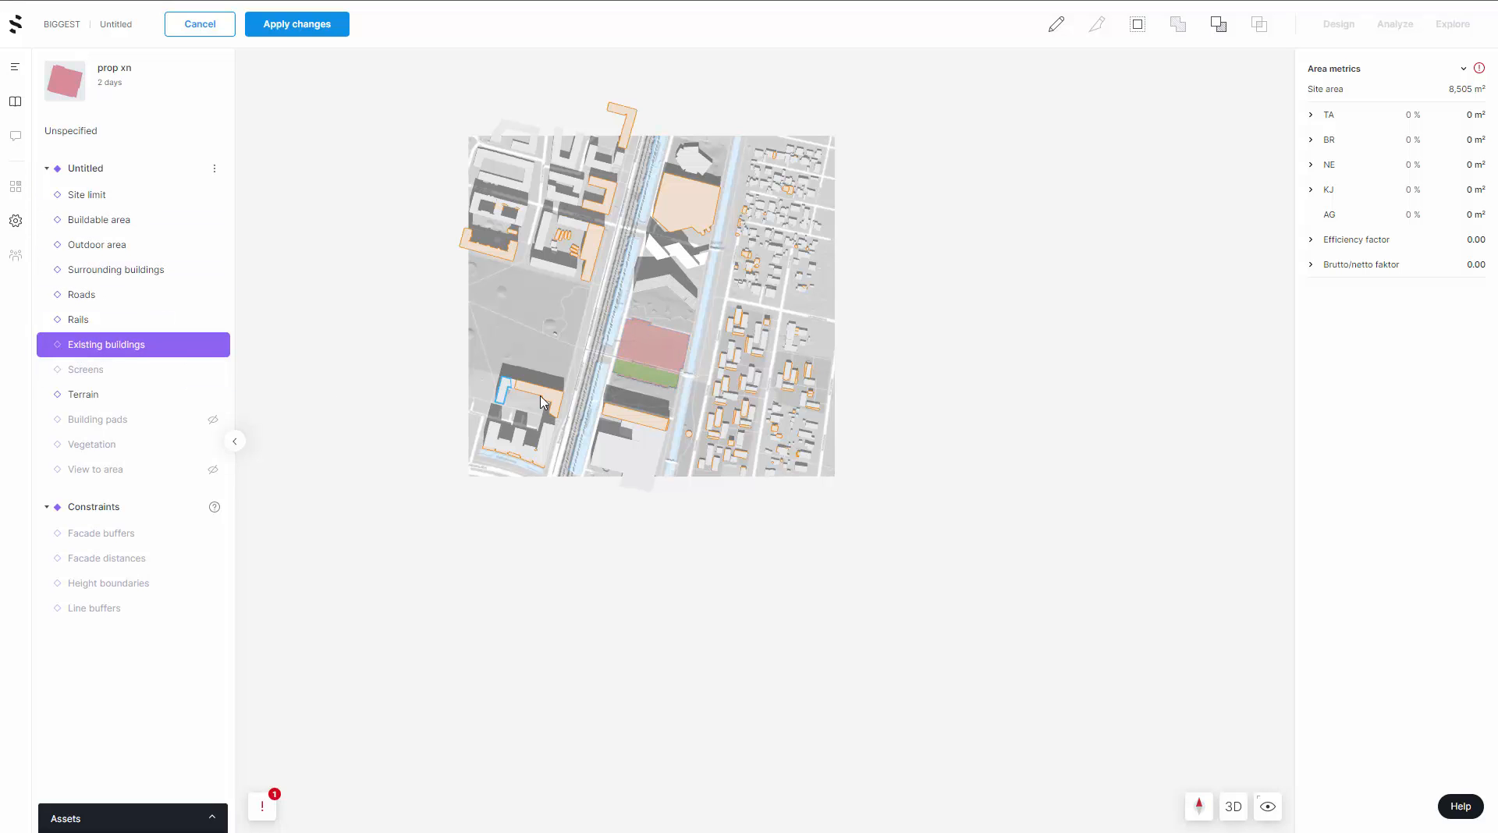
scroll(679, 348, "up", 5)
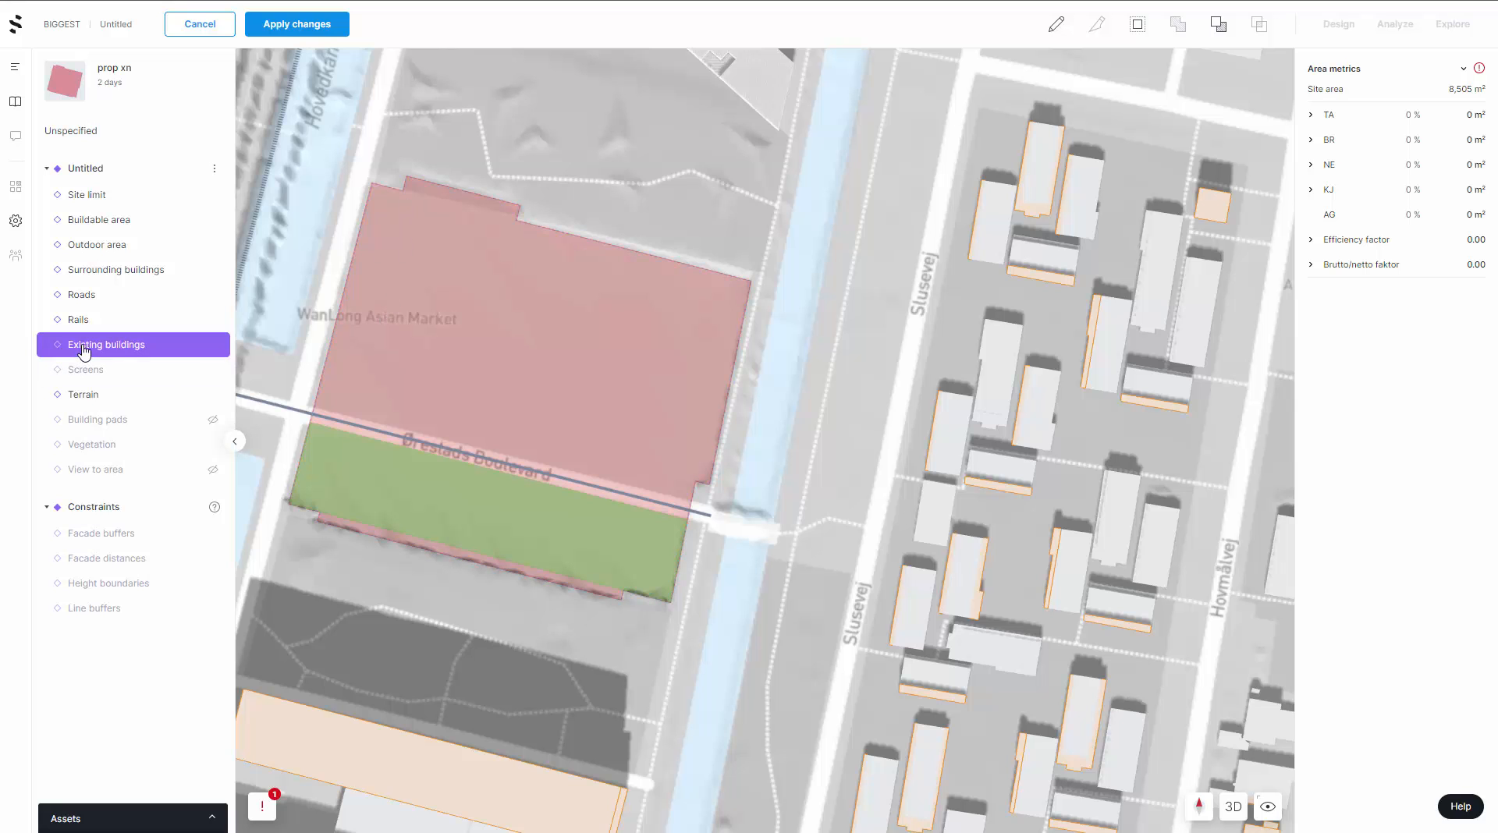
- On the Screens layer, draw a closed screen about 66 m long around the projection on the site's northern edge and edit its height
scroll(635, 375, "down", 3)
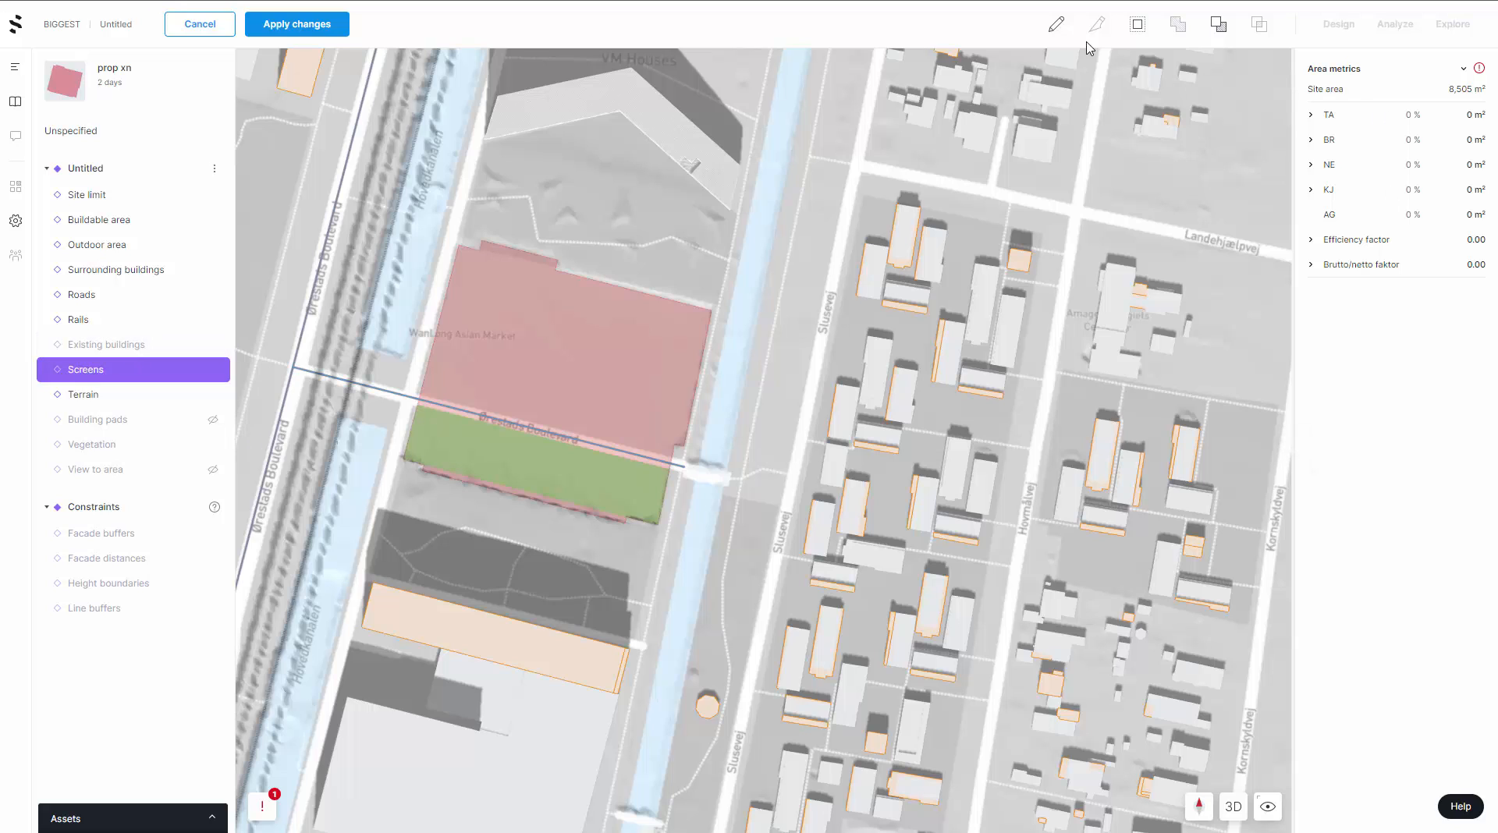
left_click(1057, 27)
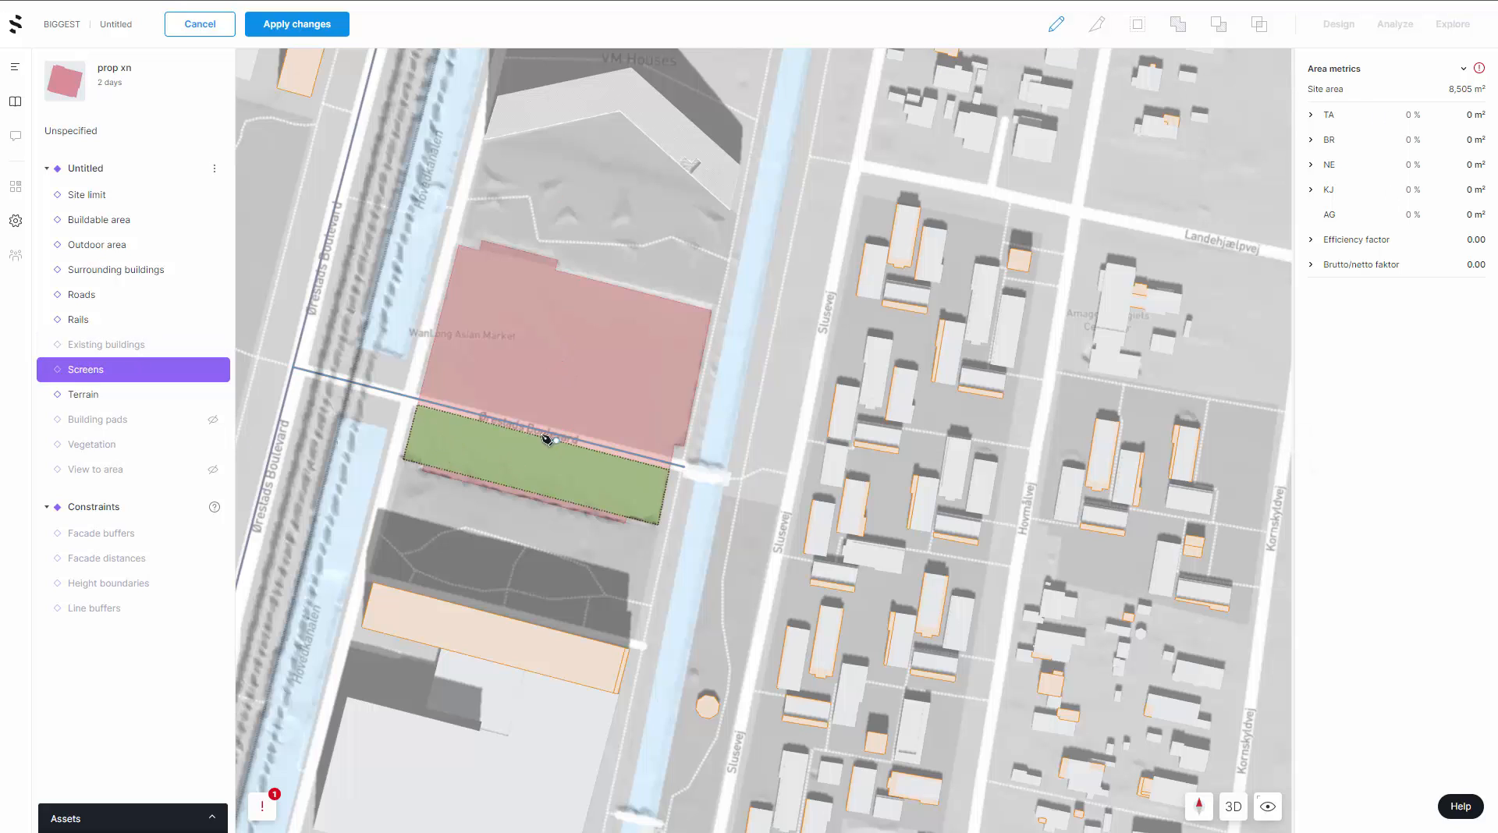
scroll(486, 244, "up", 3)
left_click(477, 222)
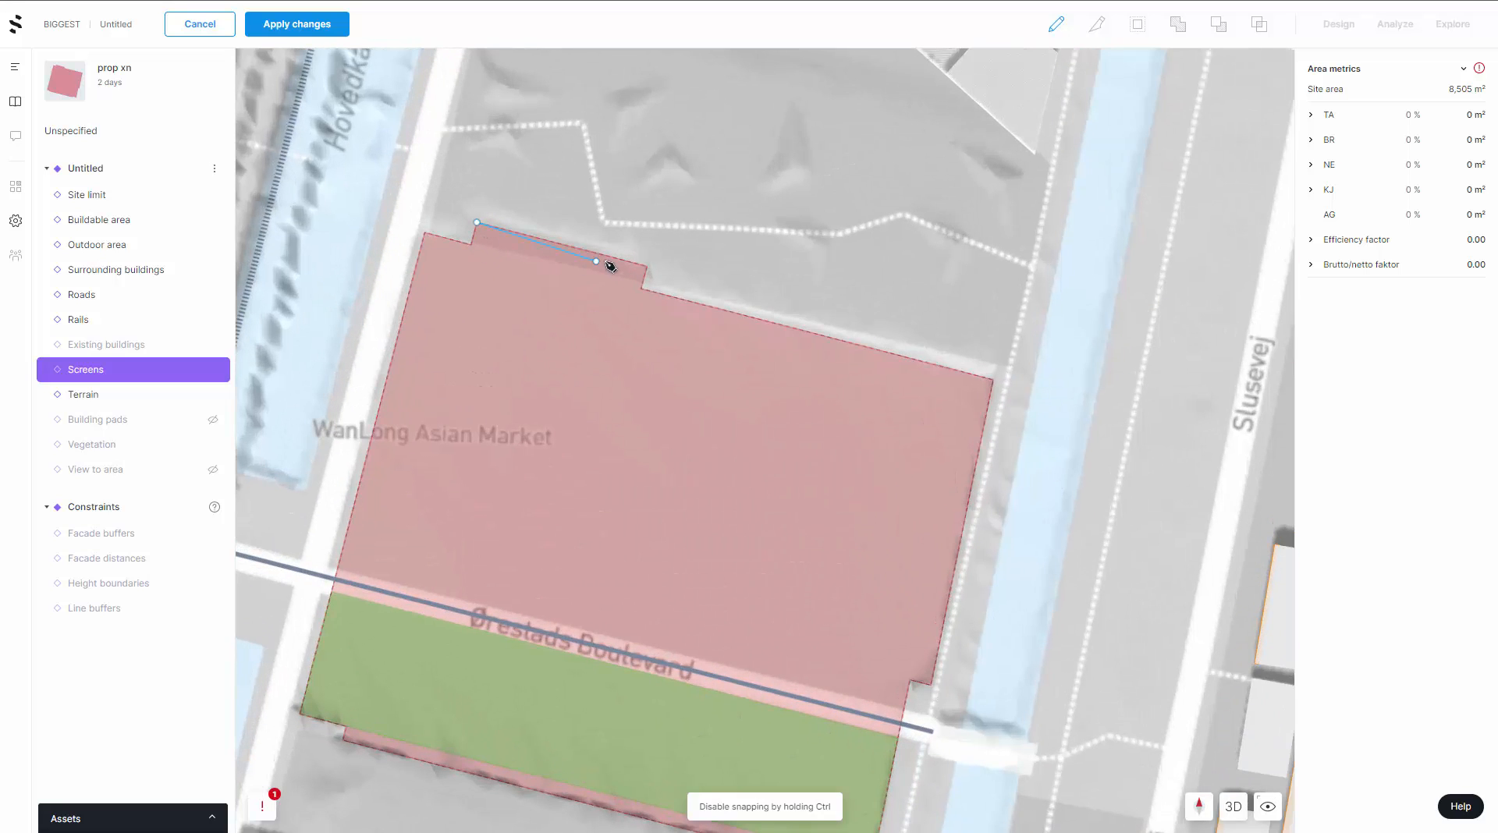
left_click(646, 266)
left_click(640, 289)
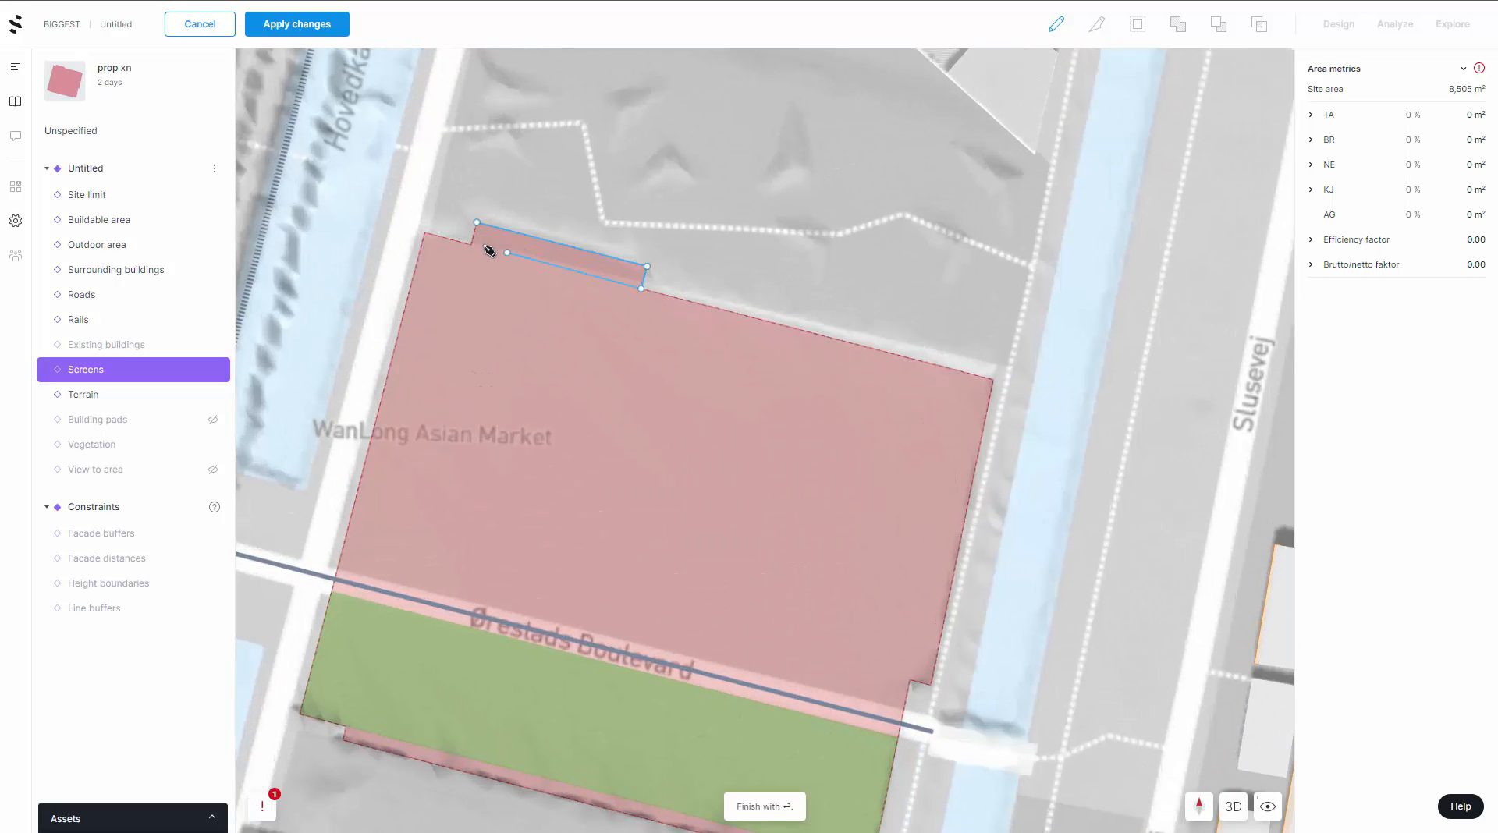
left_click(477, 223)
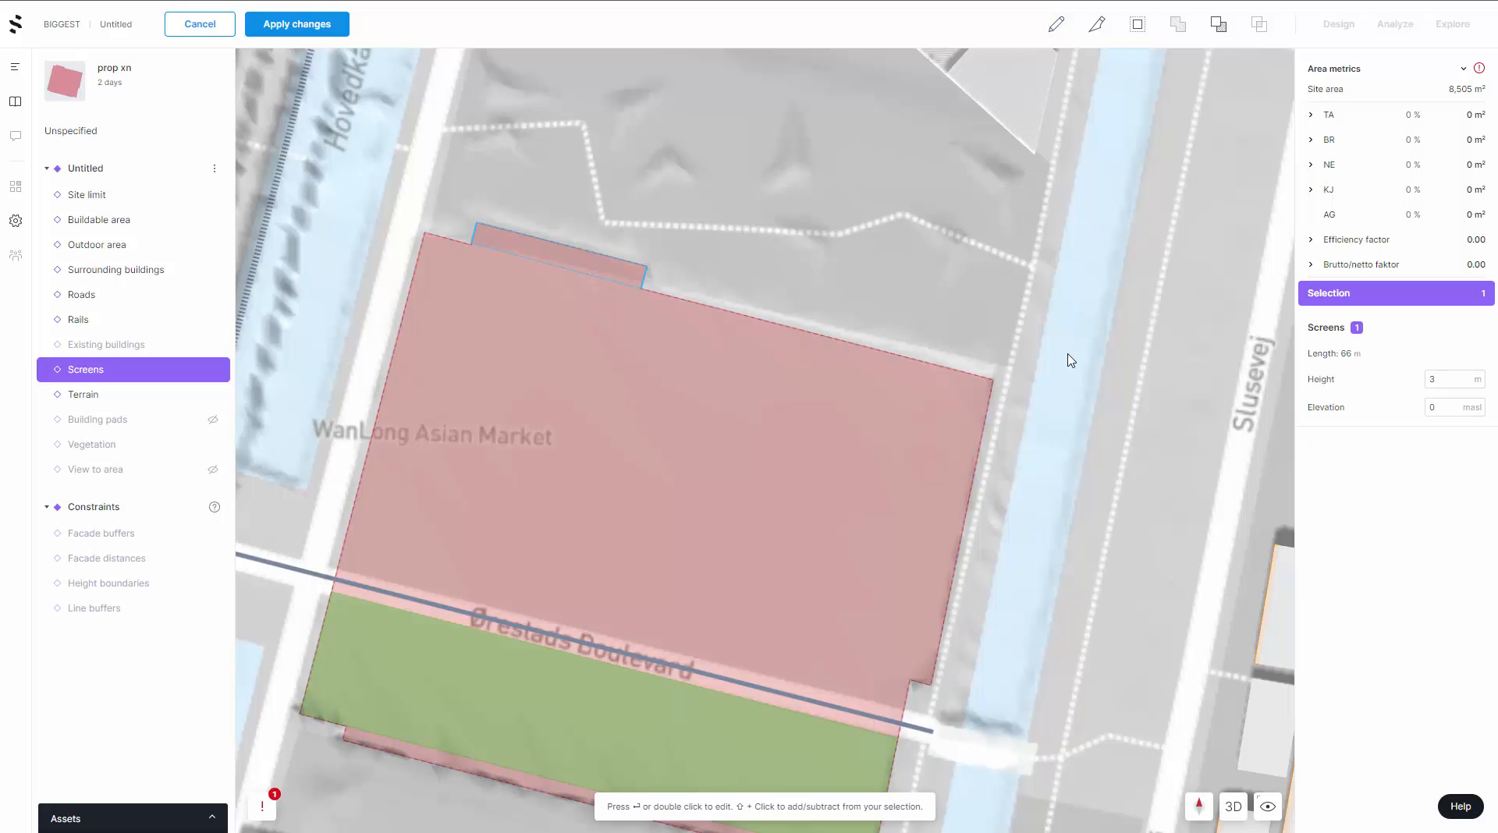
left_click(1439, 381)
key("Return")
- View the Terrain layer's options, and draw a building pad of about 5164 m² over the northern part of the site at elevation 0
left_click(99, 396)
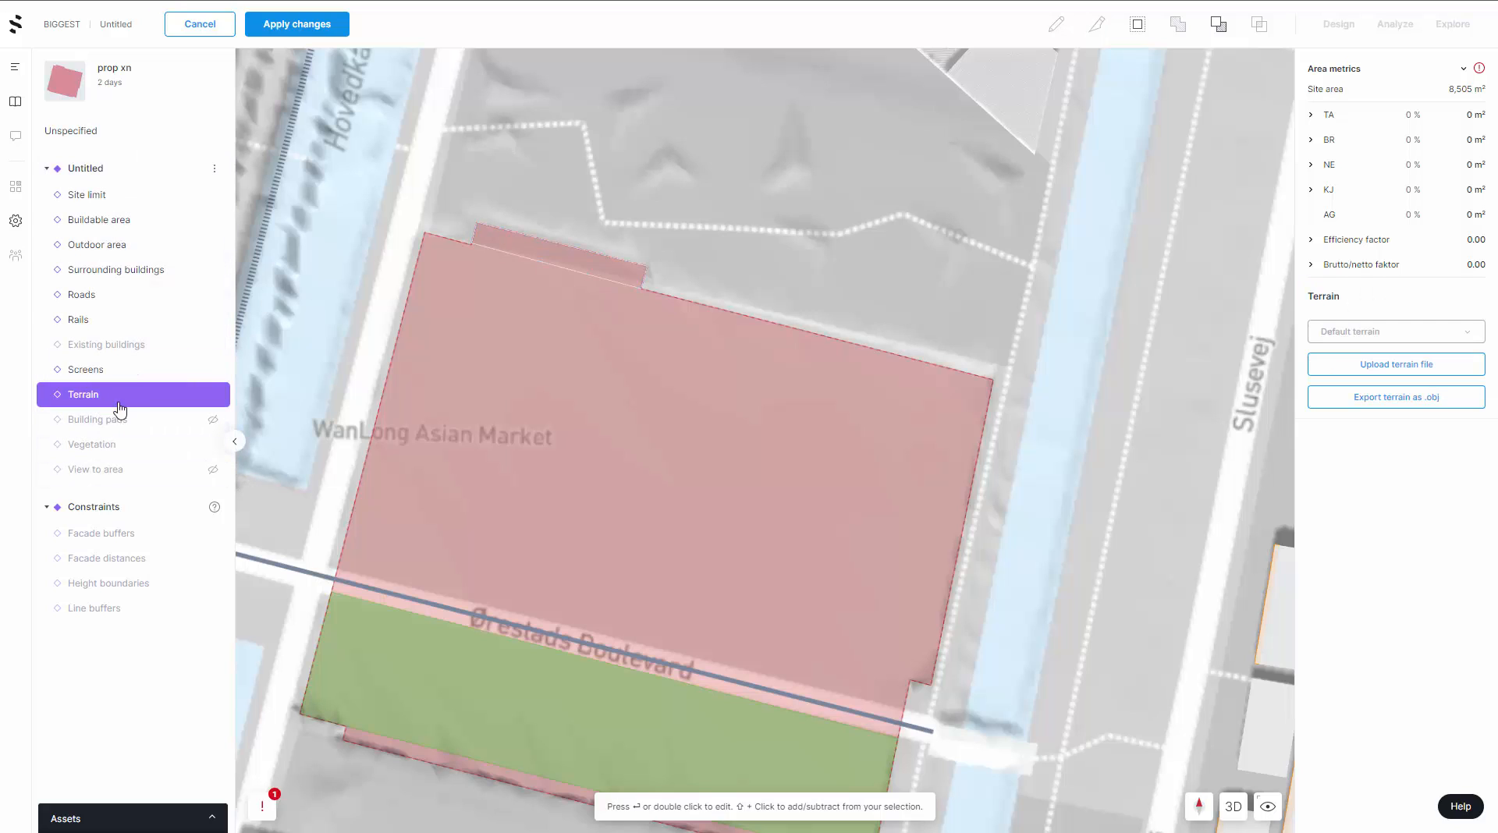
left_click(110, 421)
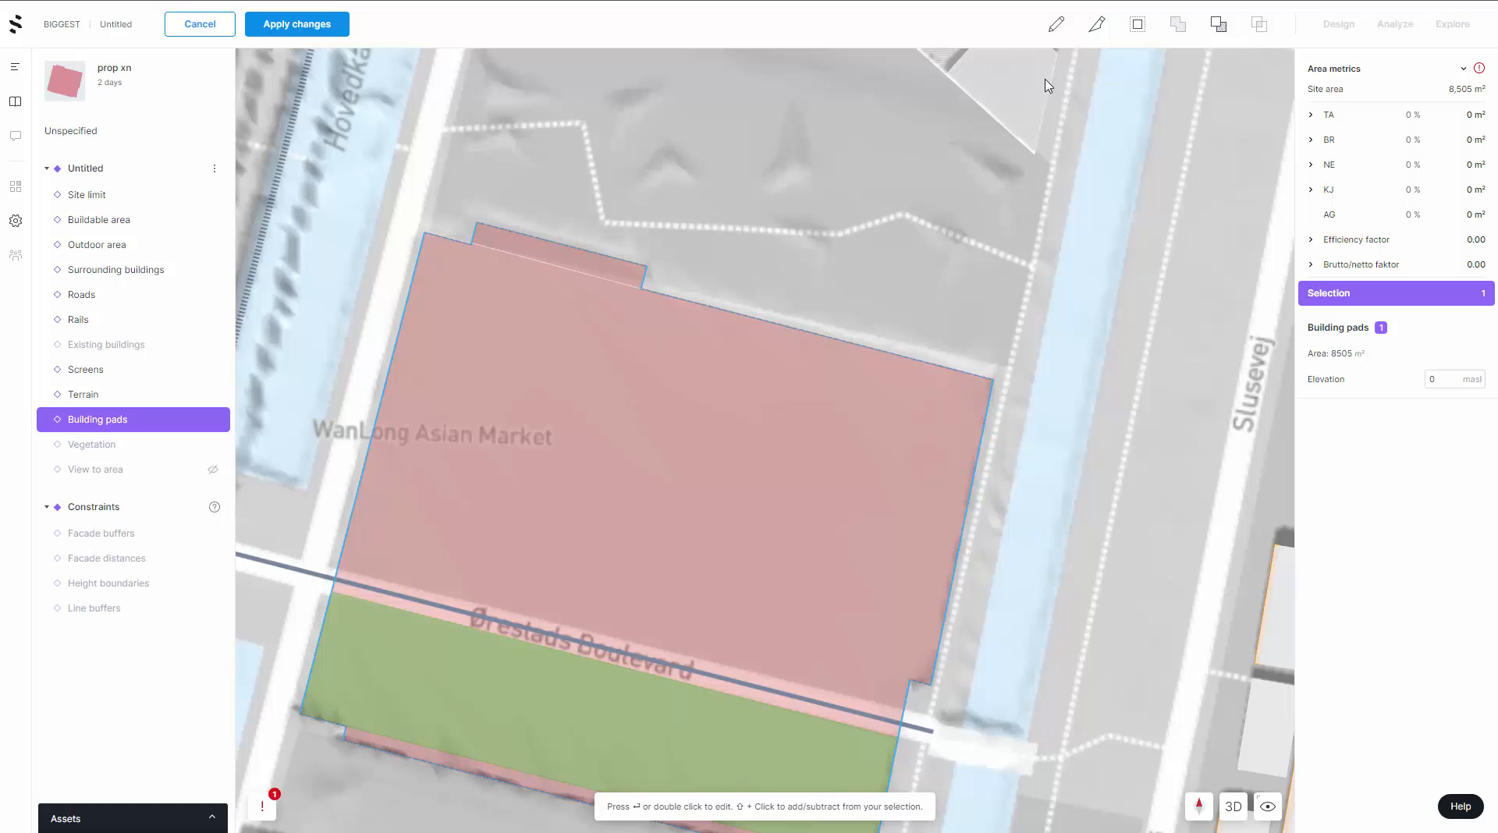
left_click(1056, 26)
left_click(426, 233)
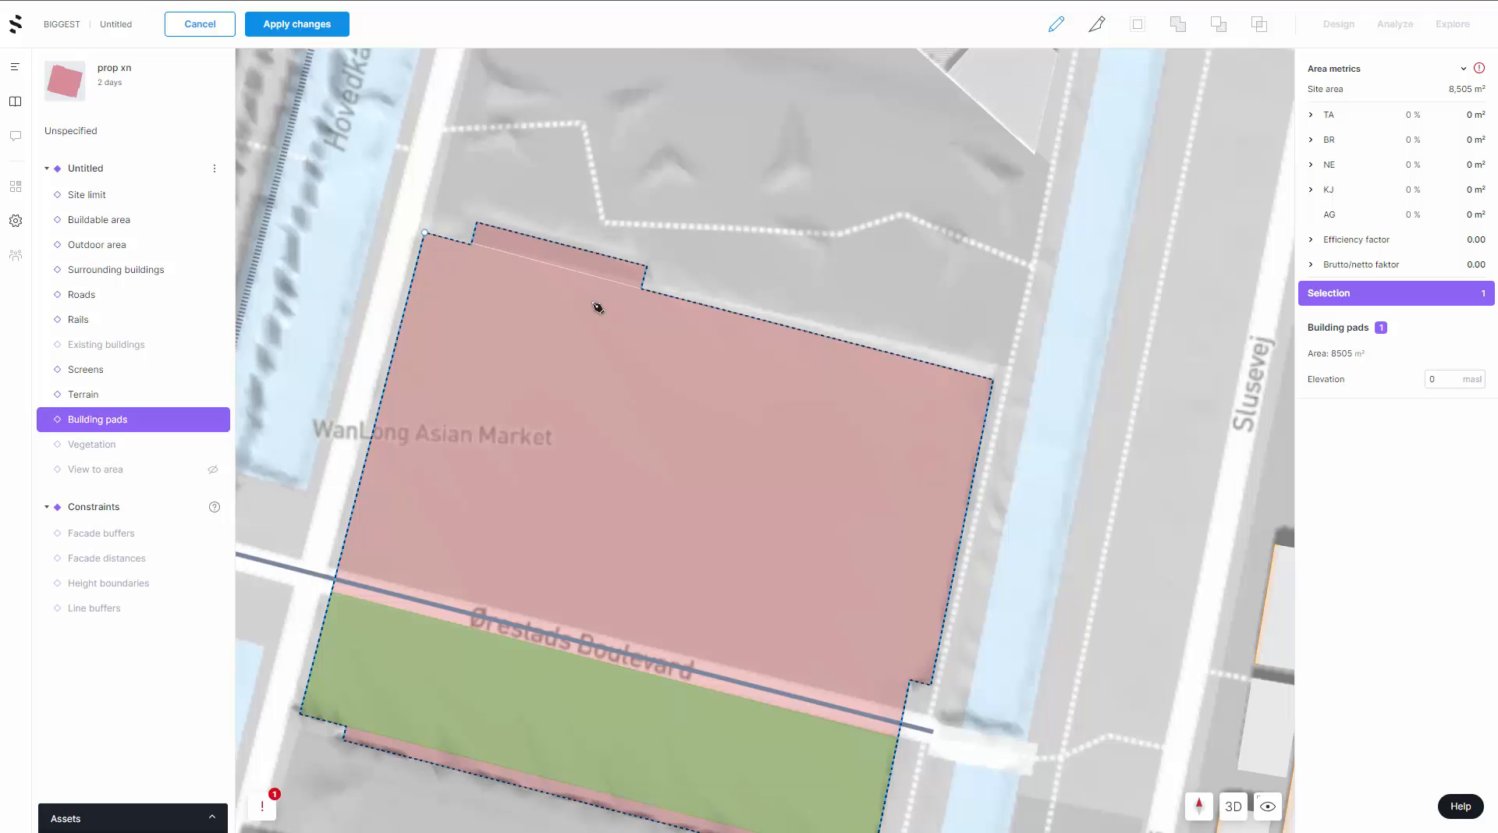
left_click(993, 380)
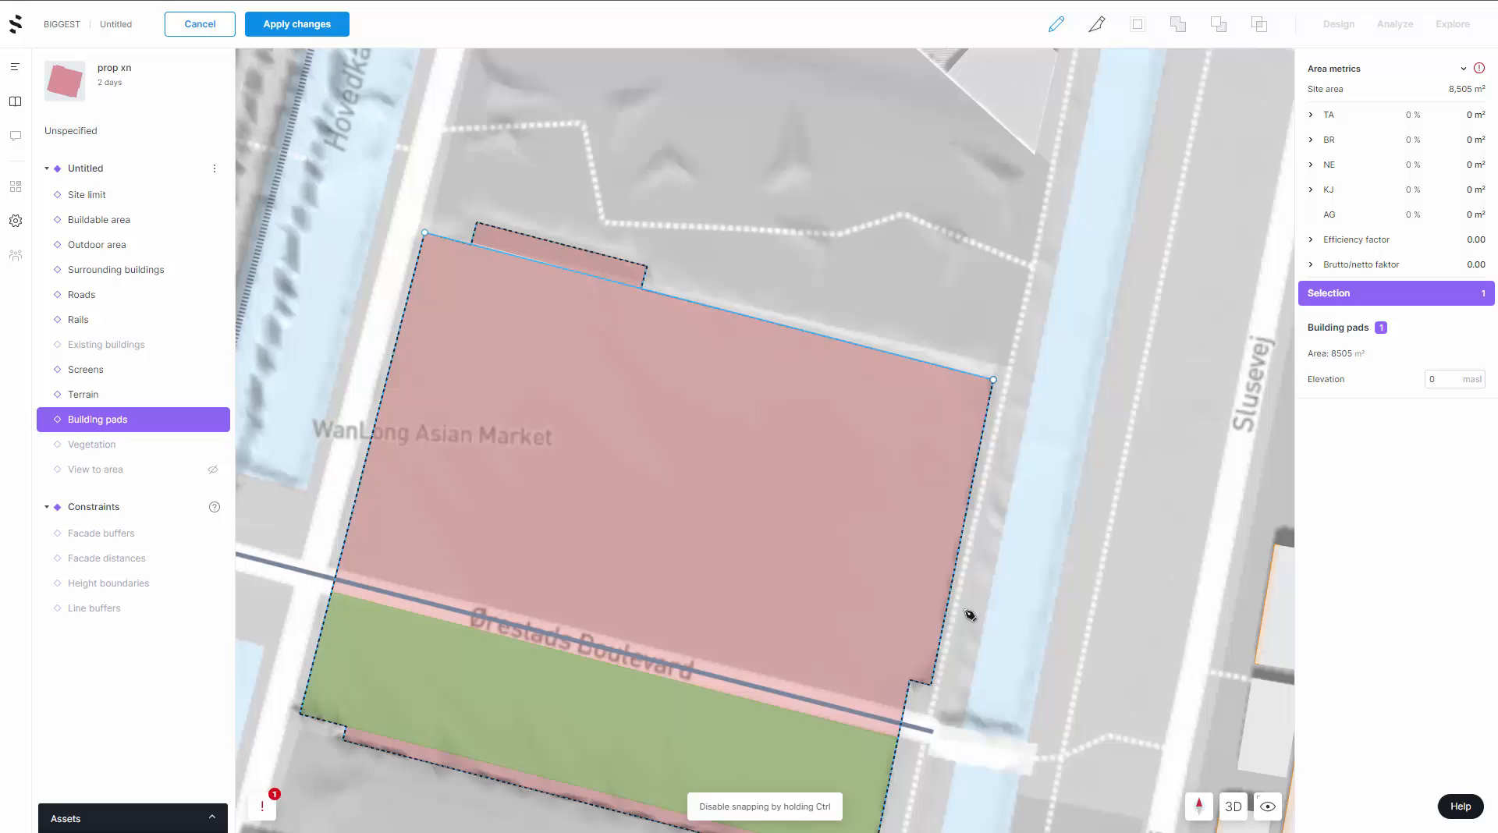
left_click(931, 685)
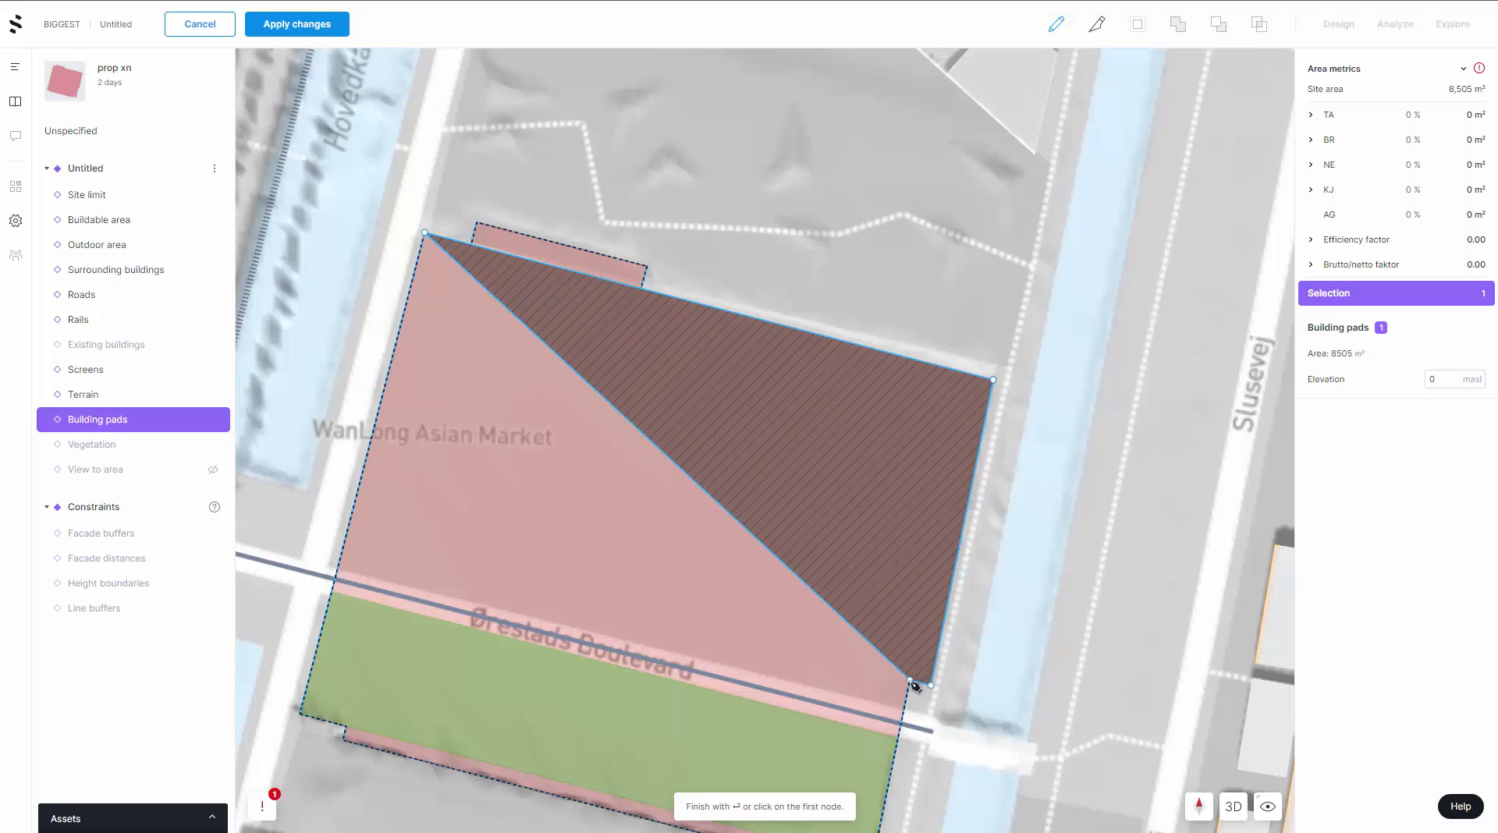
left_click(911, 681)
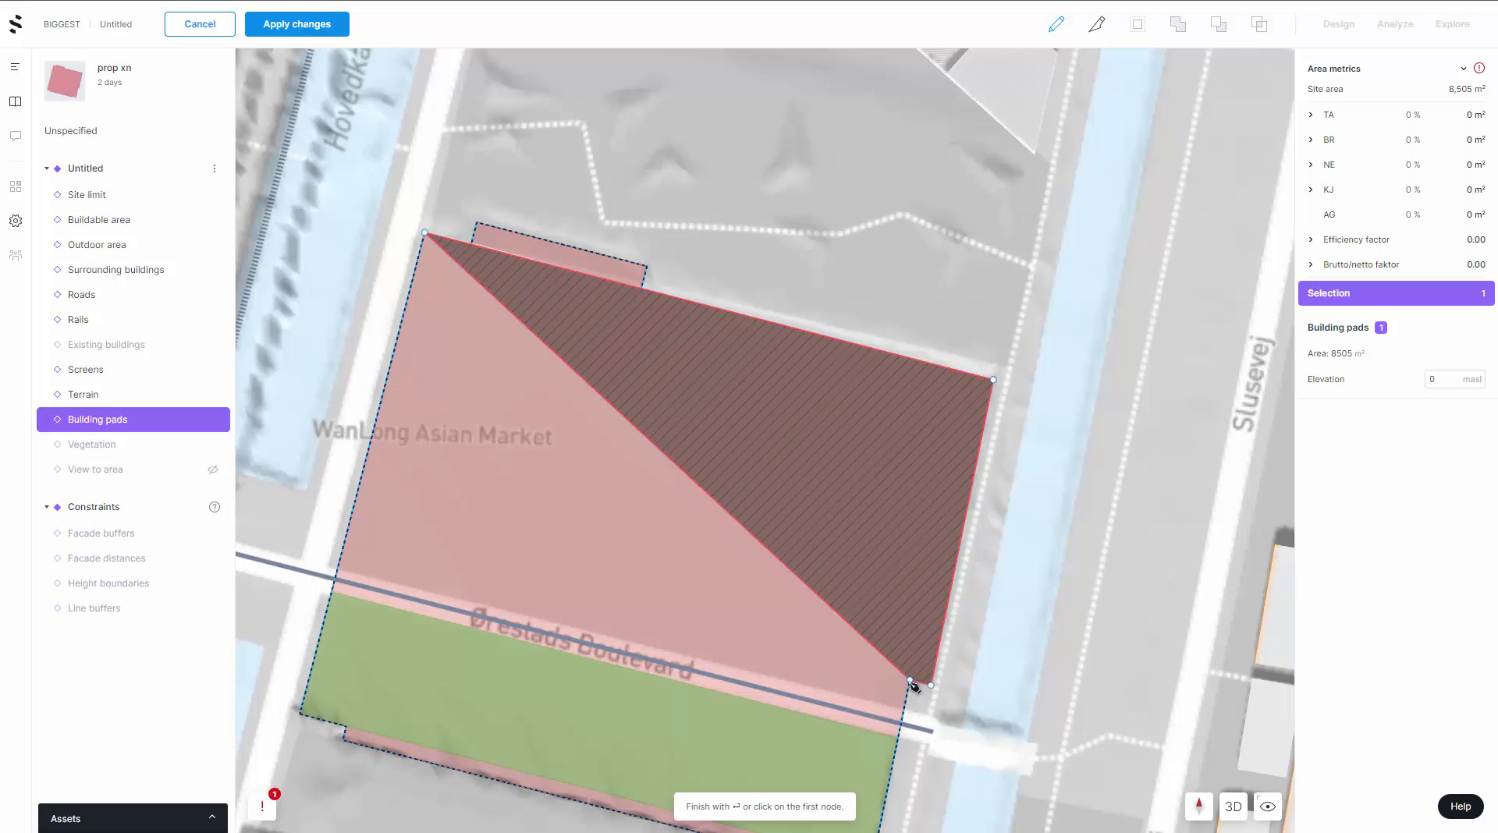
left_click(345, 532)
key("Return")
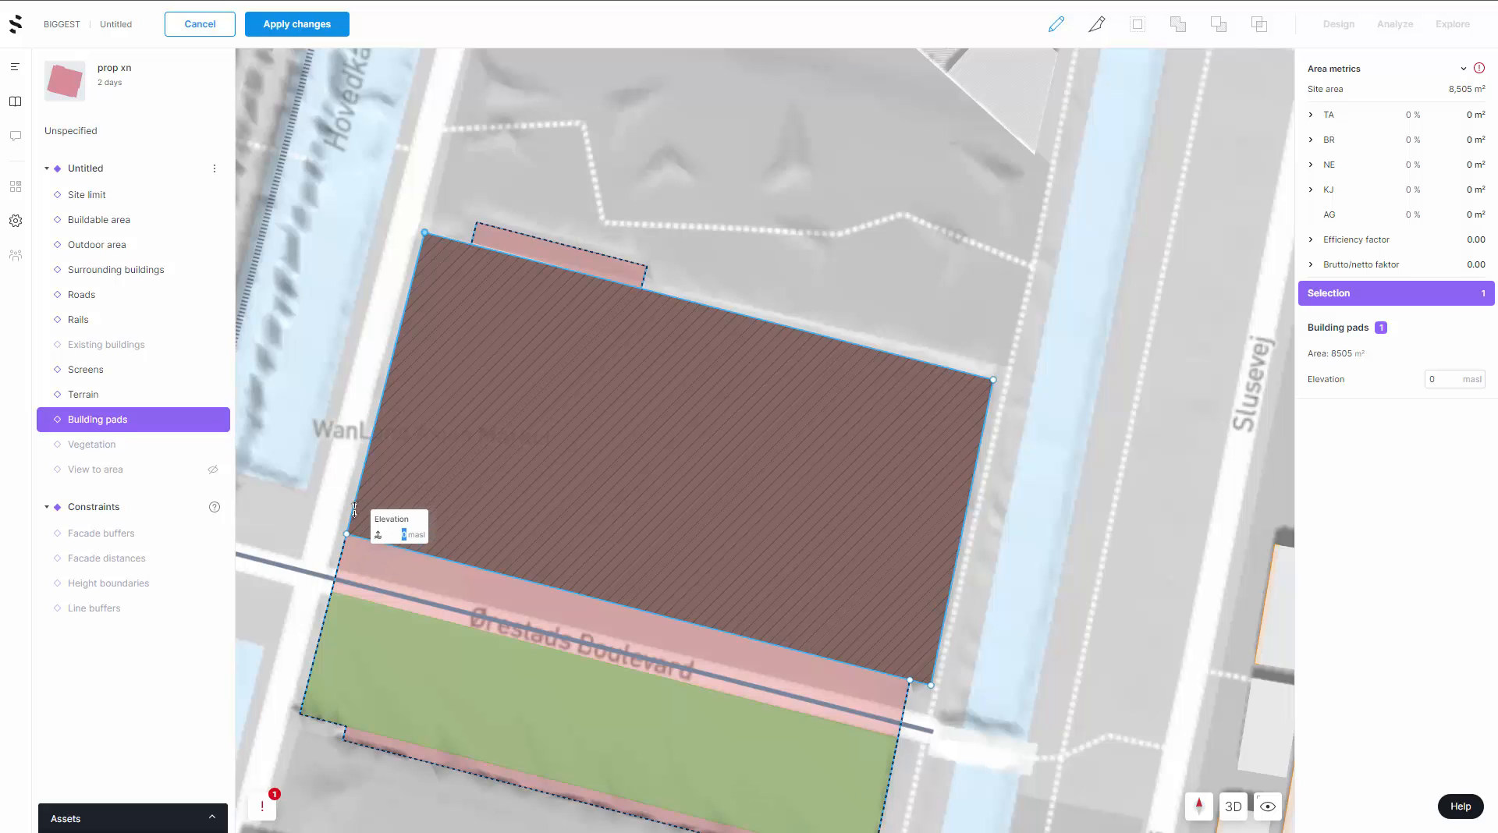
key("Return")
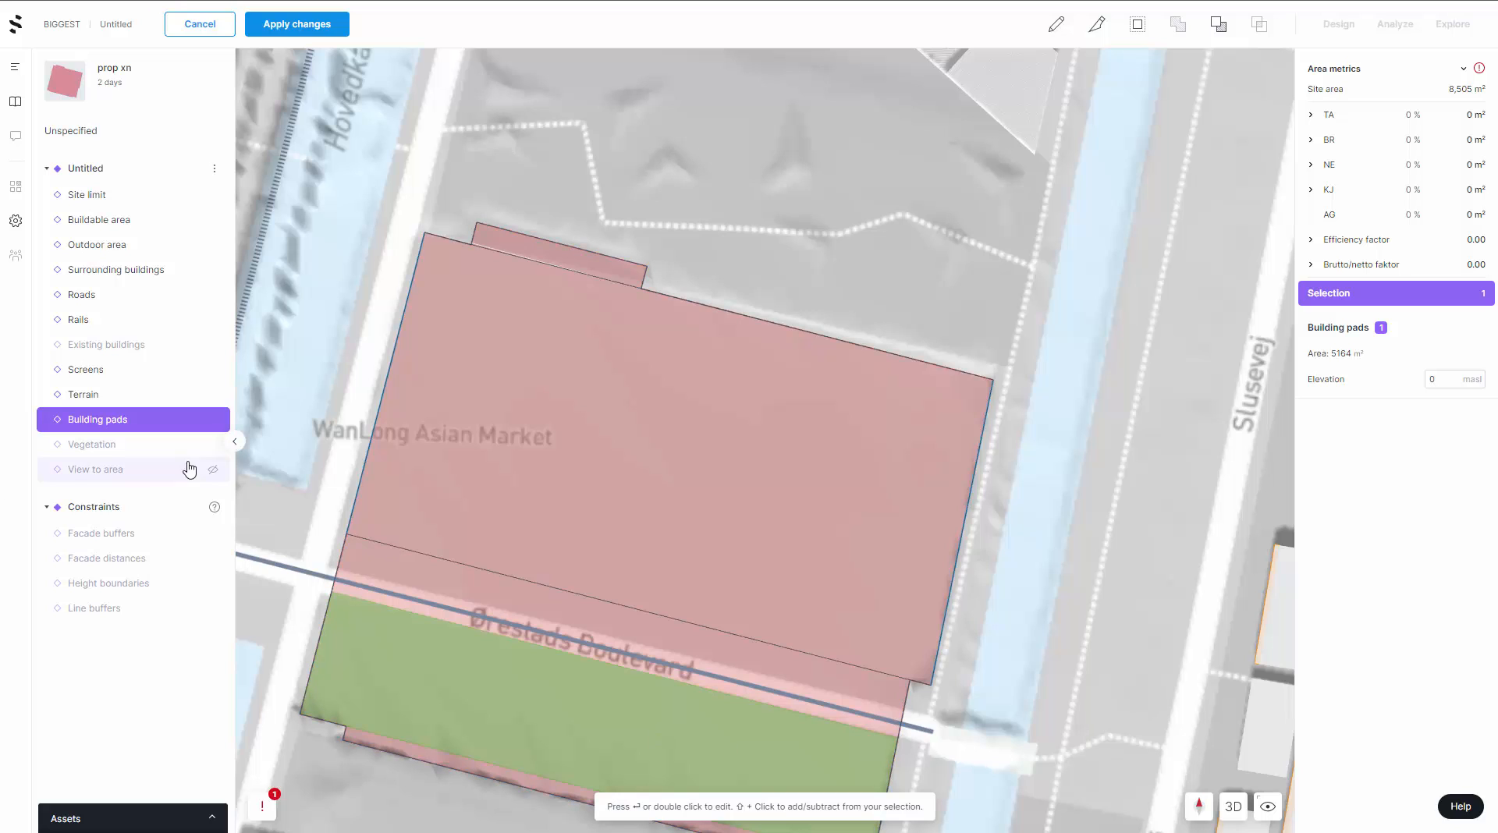
- On the Vegetation layer, draw a strip of about 694 m² along the outdoor area's northern edge with a height of 8 m
left_click(87, 446)
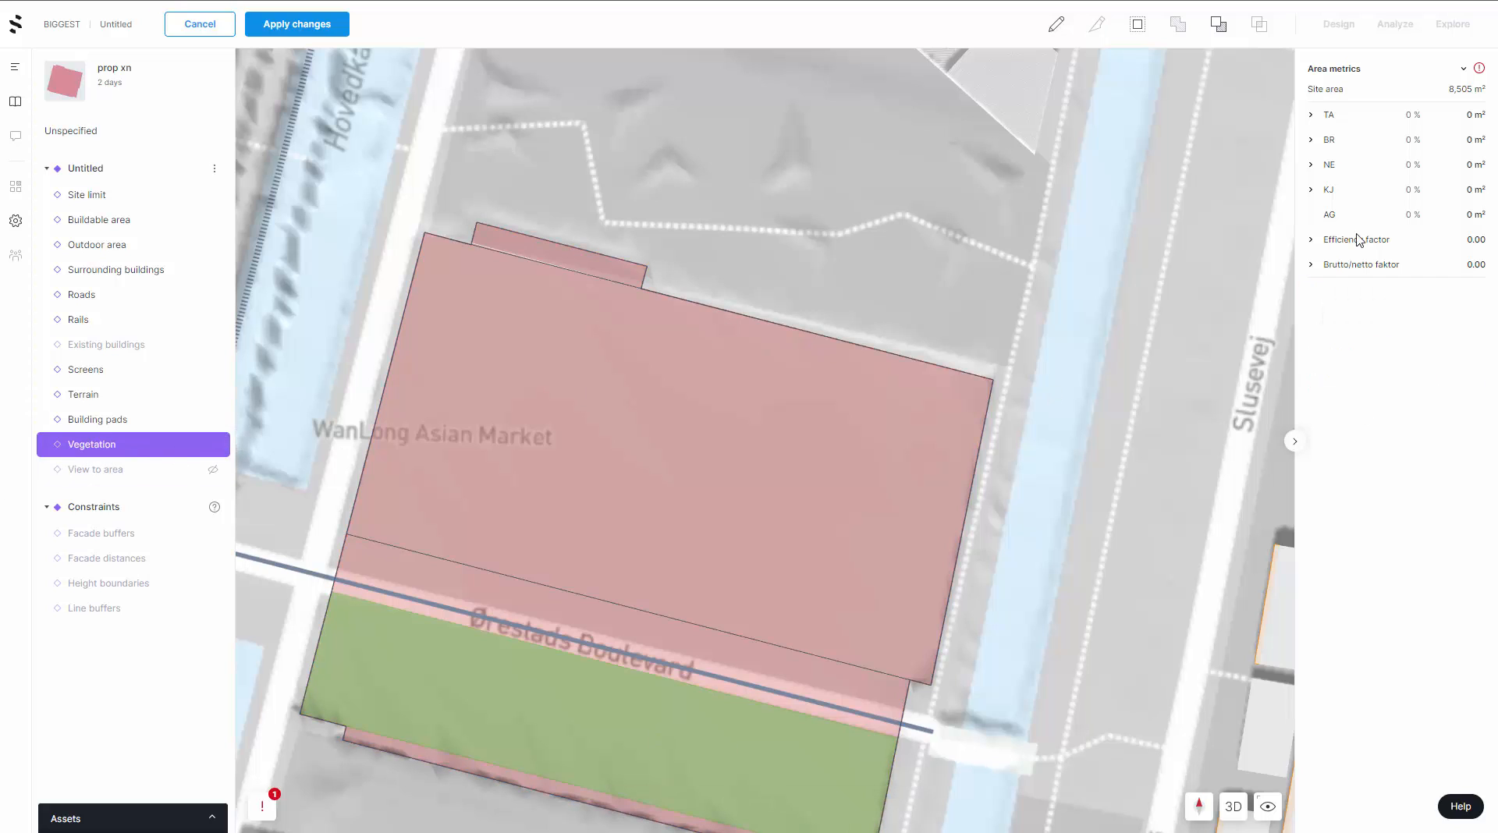
left_click(1058, 32)
scroll(482, 361, "down", 3)
scroll(458, 525, "up", 4)
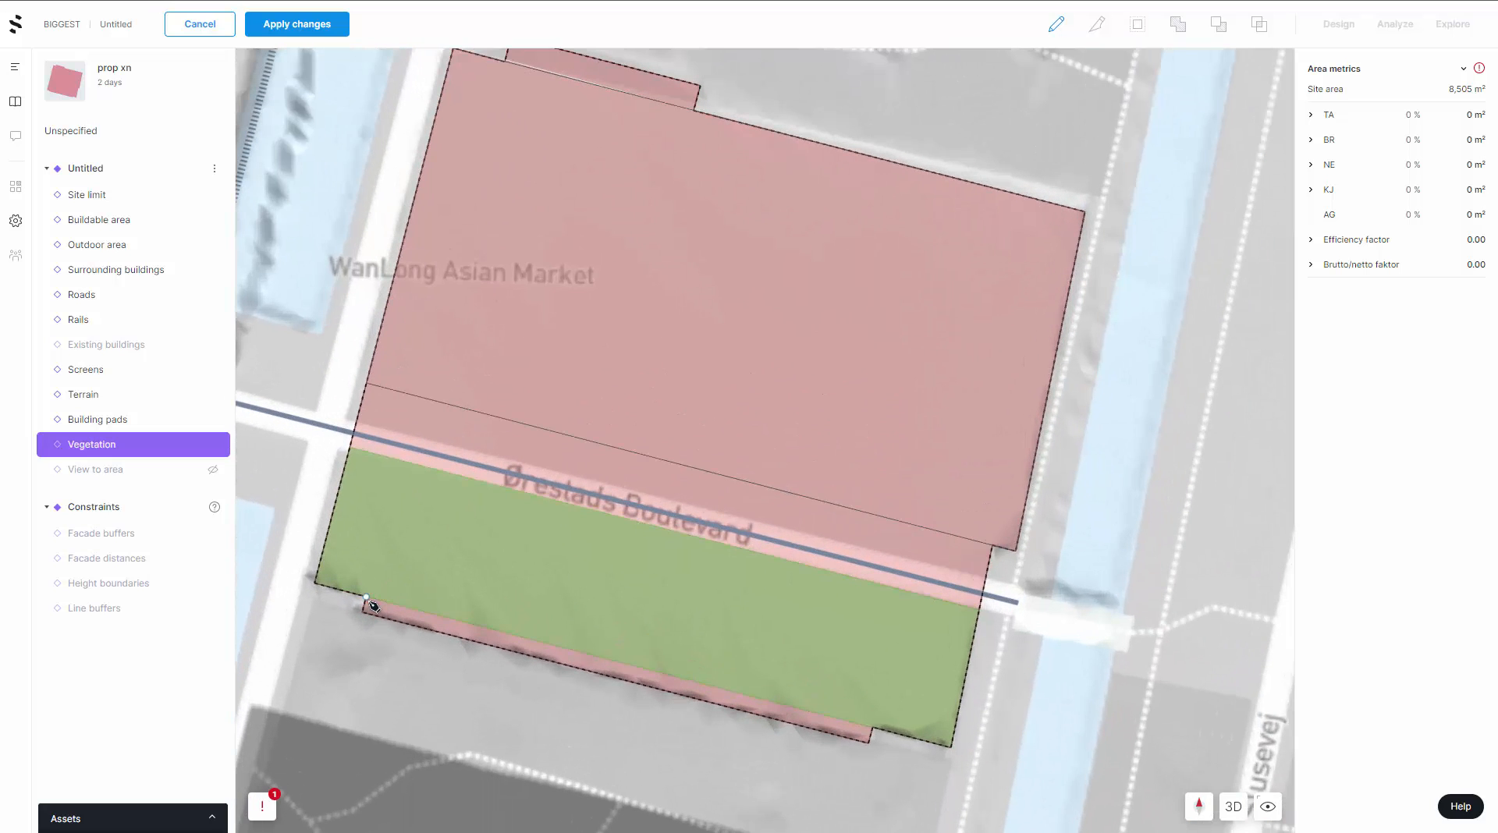
left_click(352, 449)
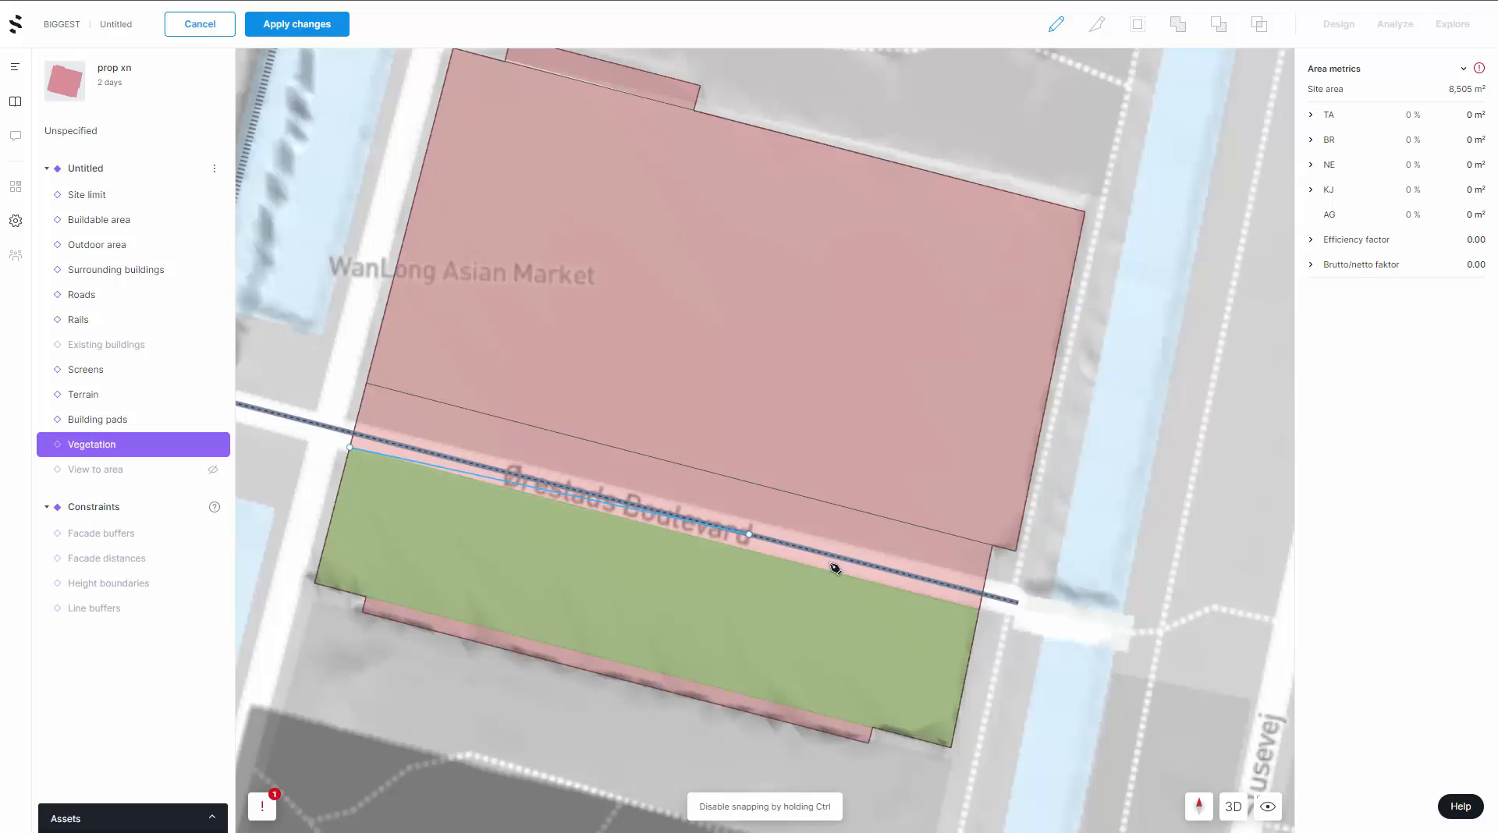
left_click(979, 611)
left_click(970, 656)
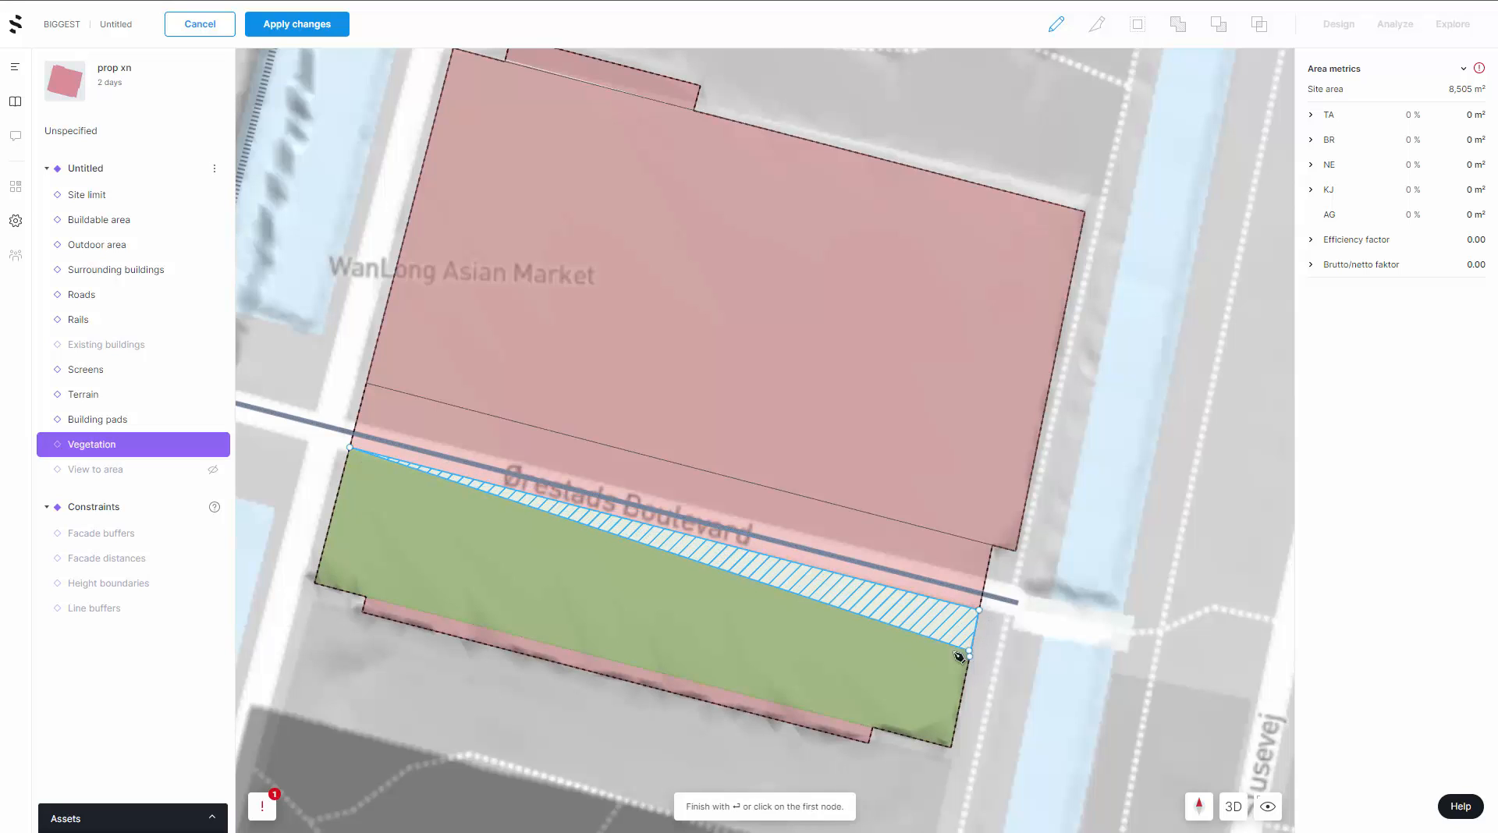
left_click(661, 577)
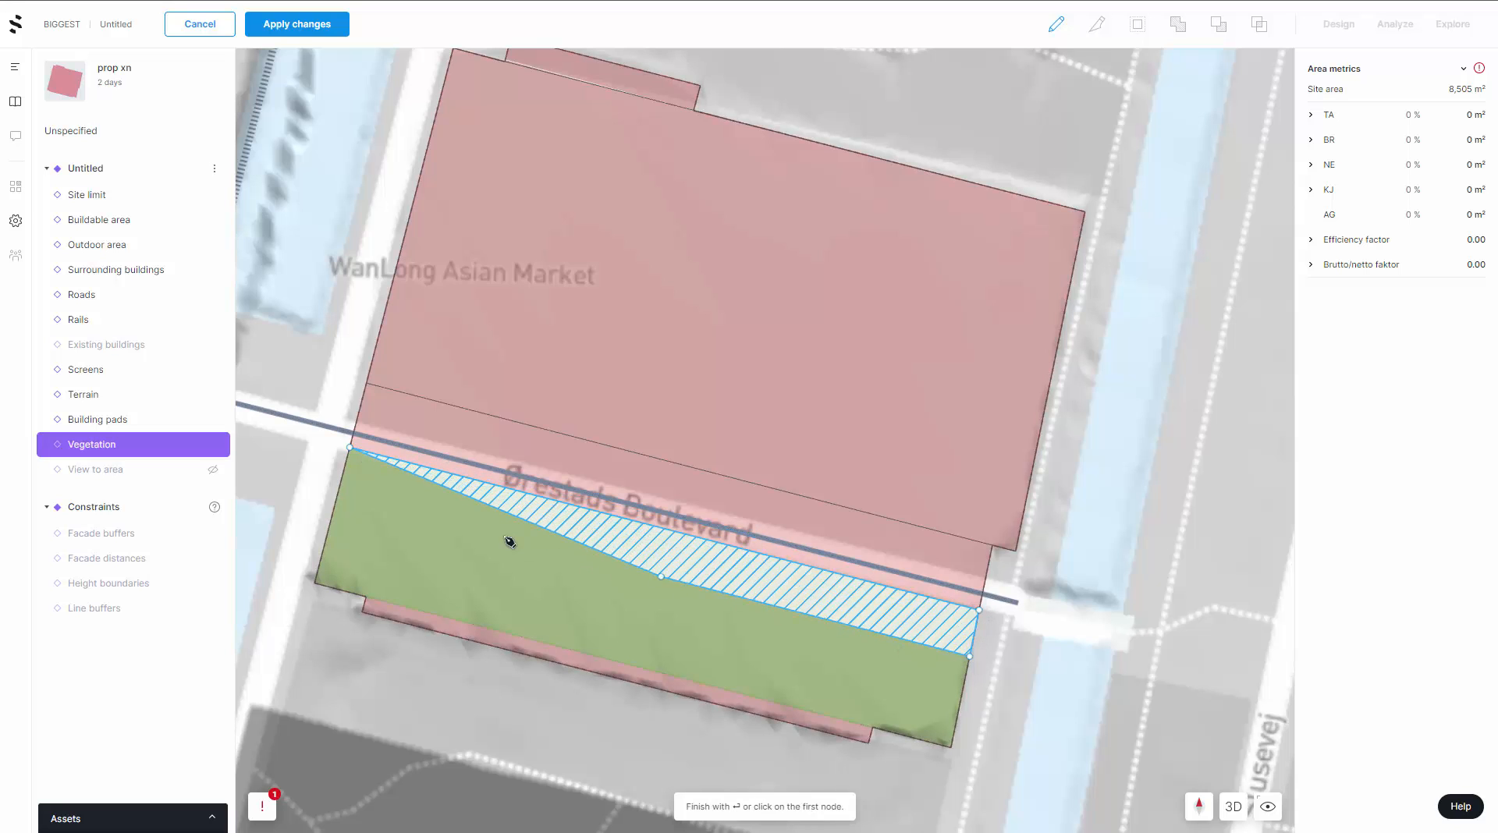
left_click(336, 493)
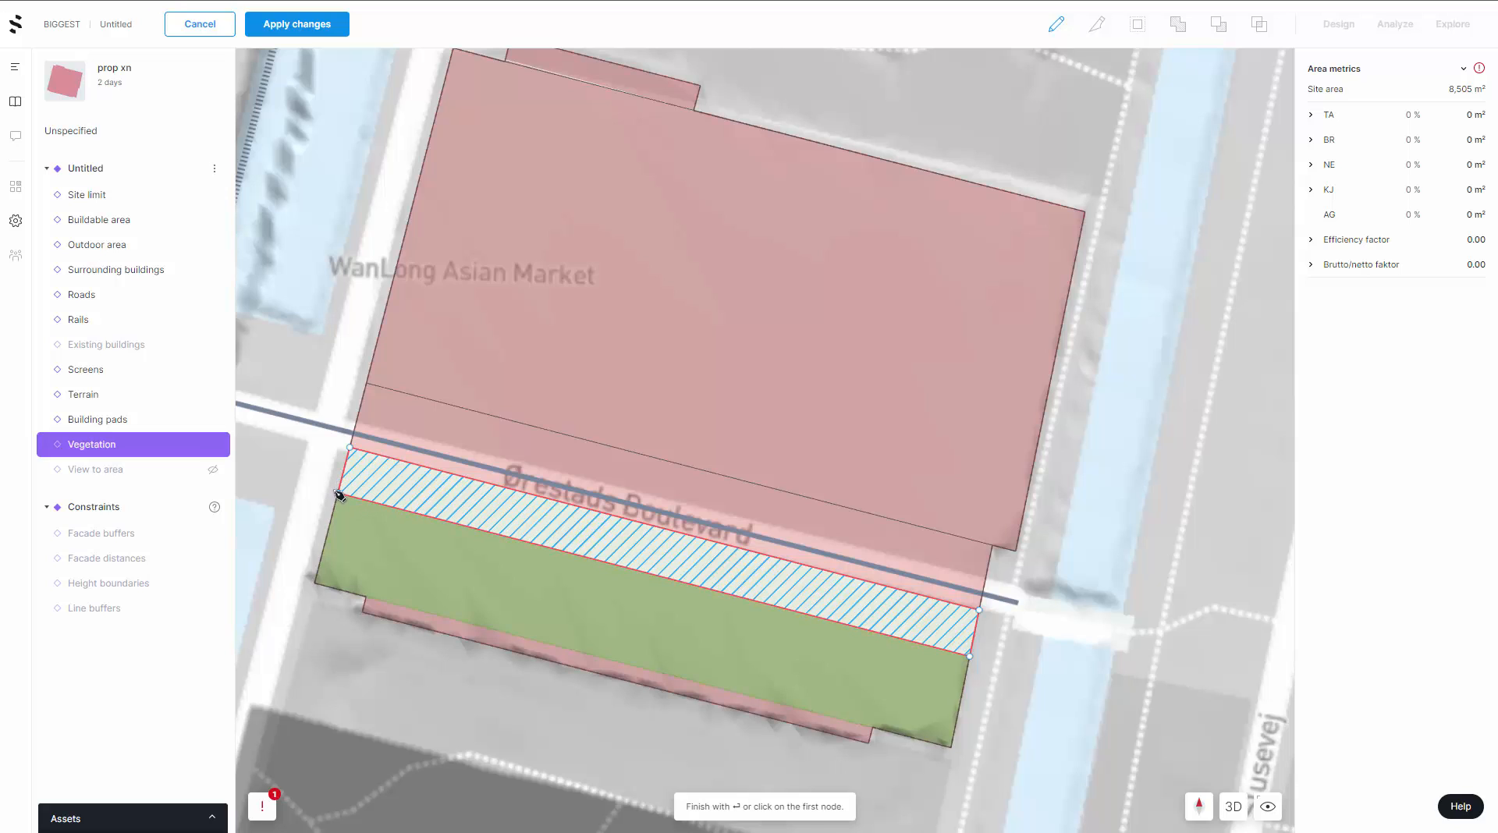
key("Return")
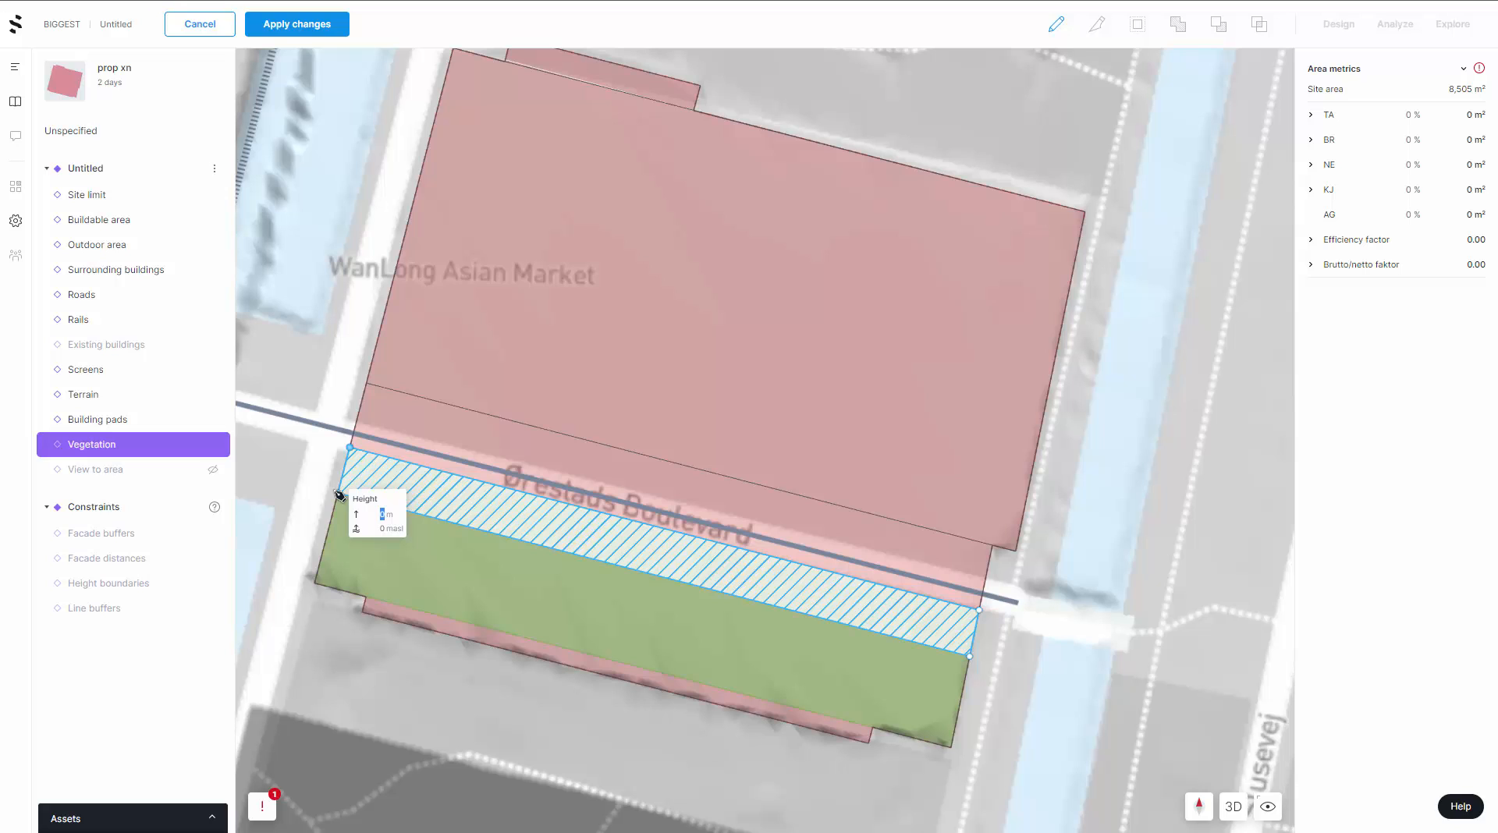
type("8")
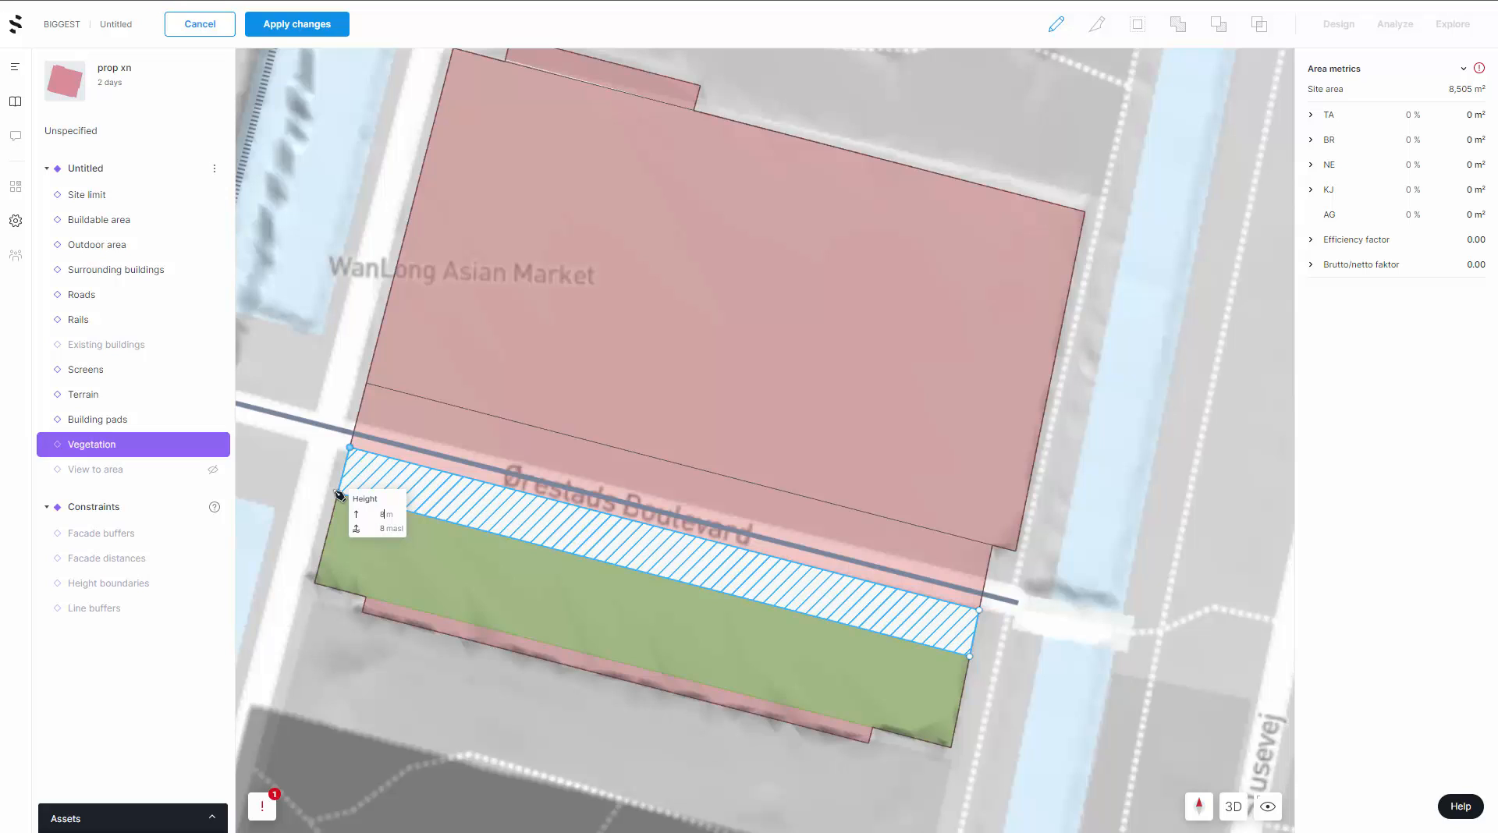
key("Return")
- Switch to the 3D view and inspect the trees in the vegetation strip up close
left_click(1242, 809)
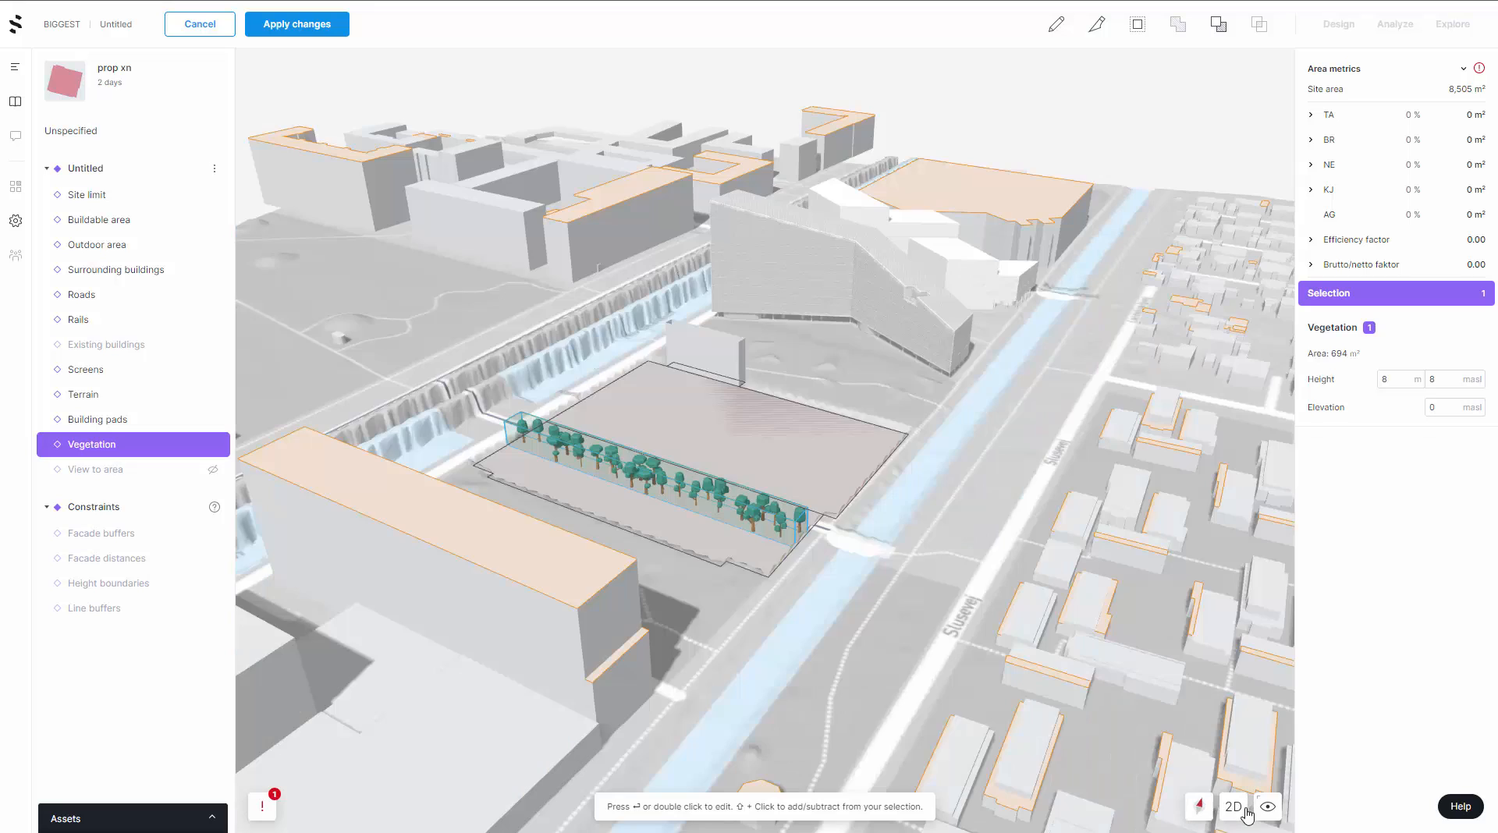
scroll(619, 612, "up", 5)
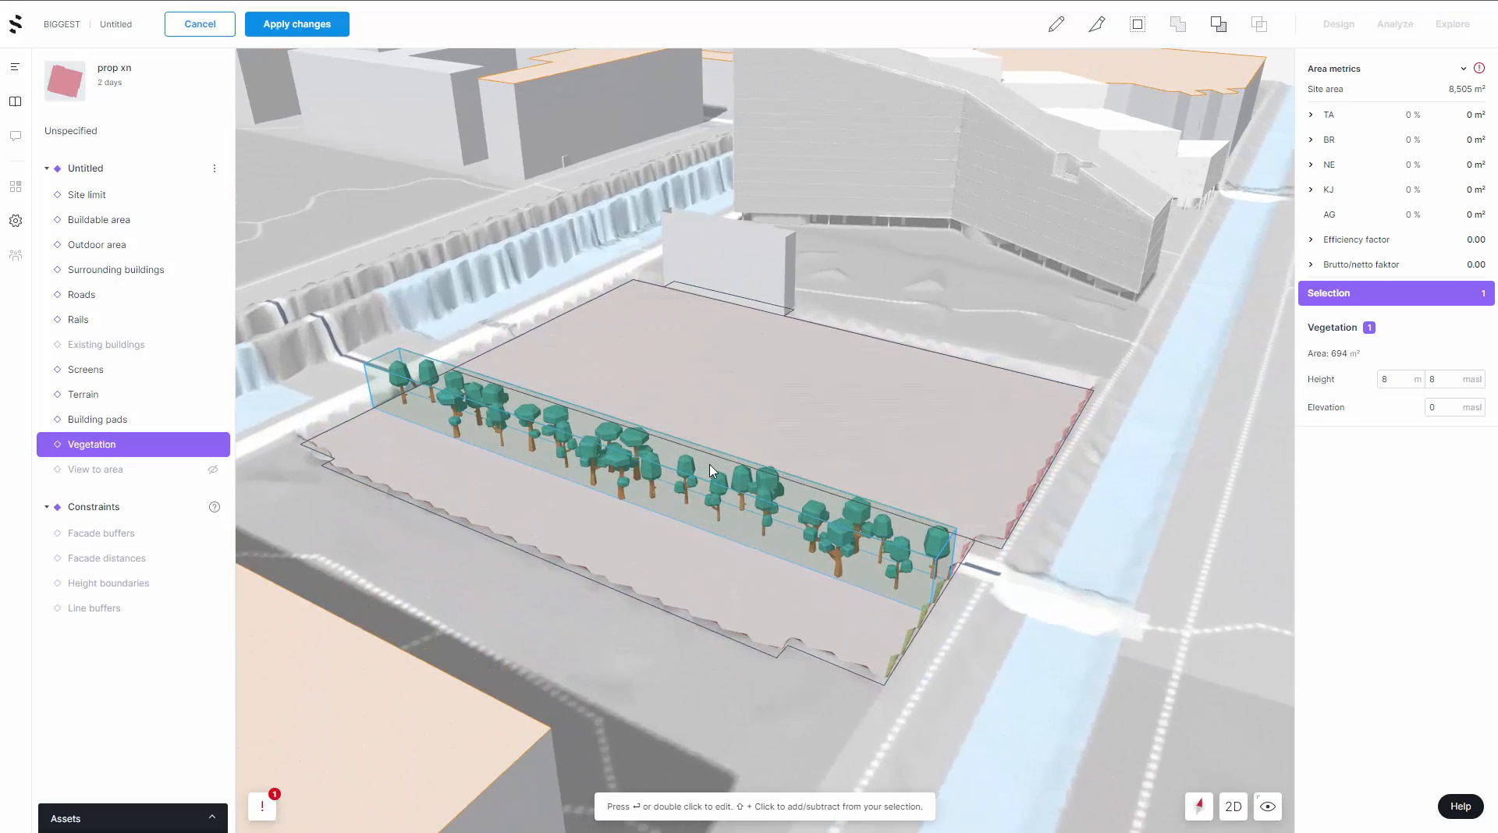
scroll(710, 470, "up", 3)
scroll(617, 466, "up", 3)
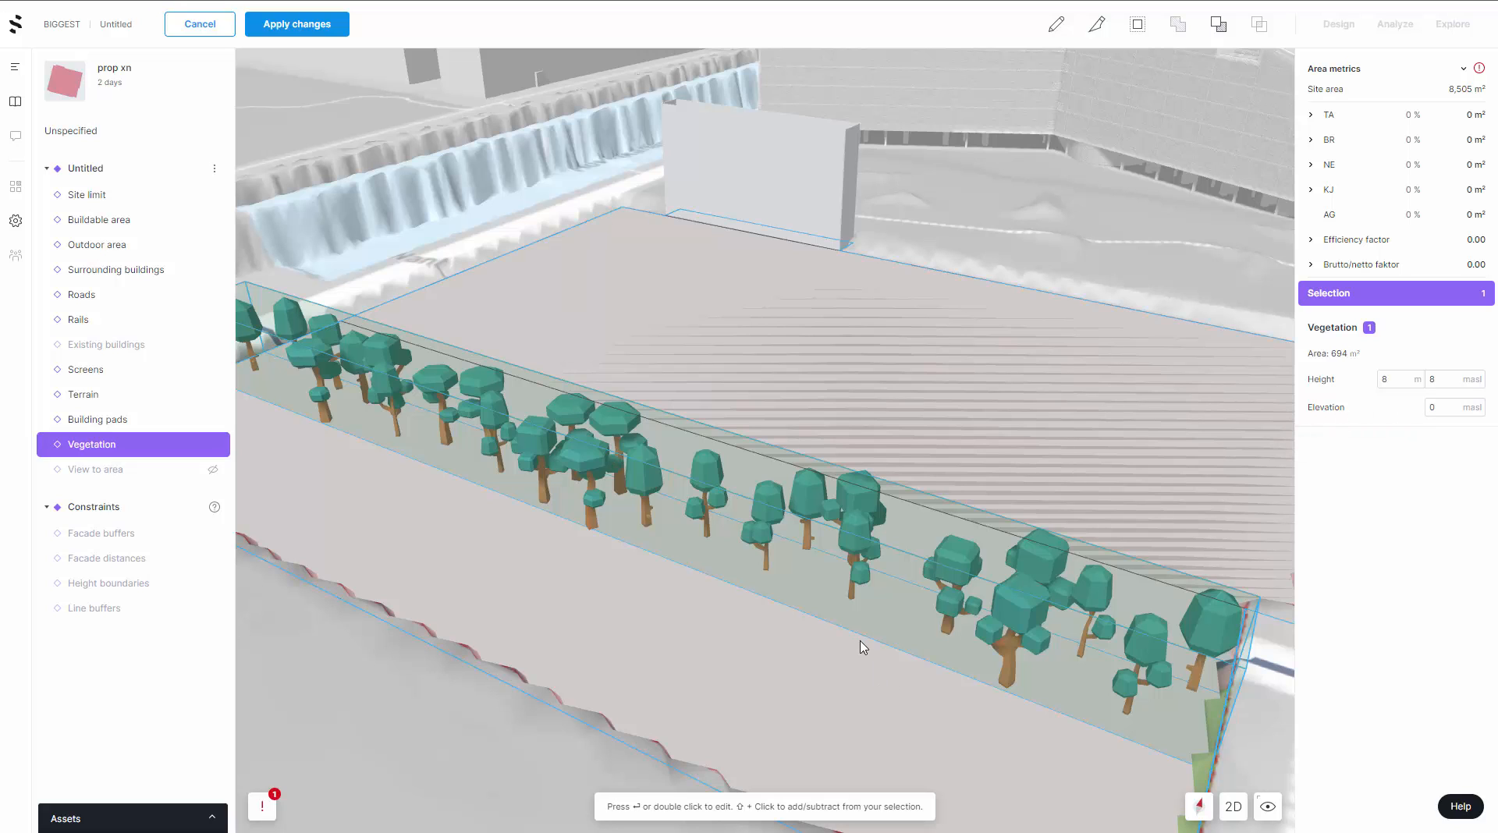
- Try vegetation heights of 12 m, 8 m and 3 m on the strip and return it to 8 m
left_click(1399, 381)
type("12")
key("Return")
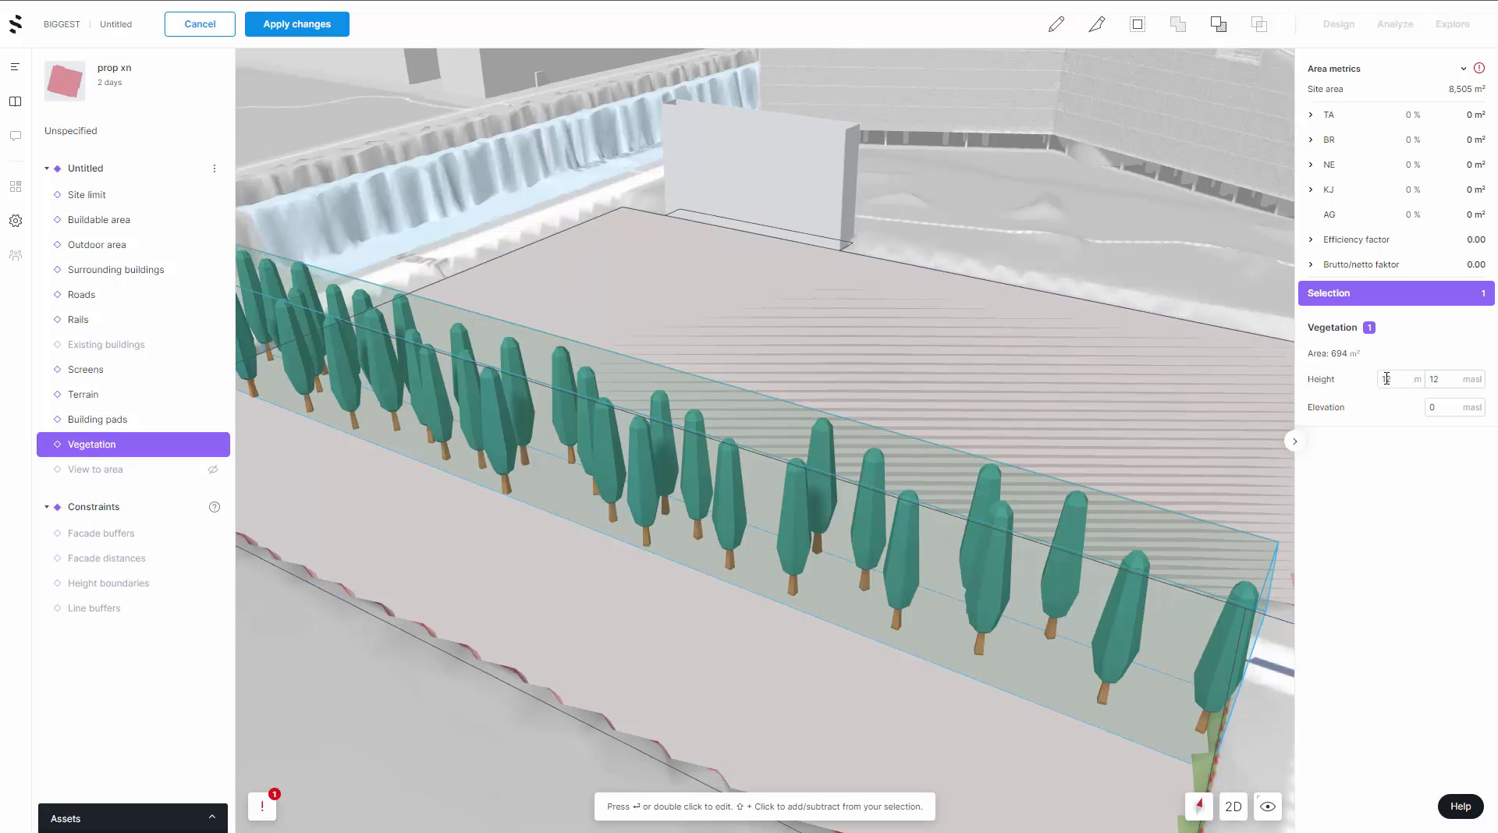
left_click(1389, 379)
type("8")
key("Return")
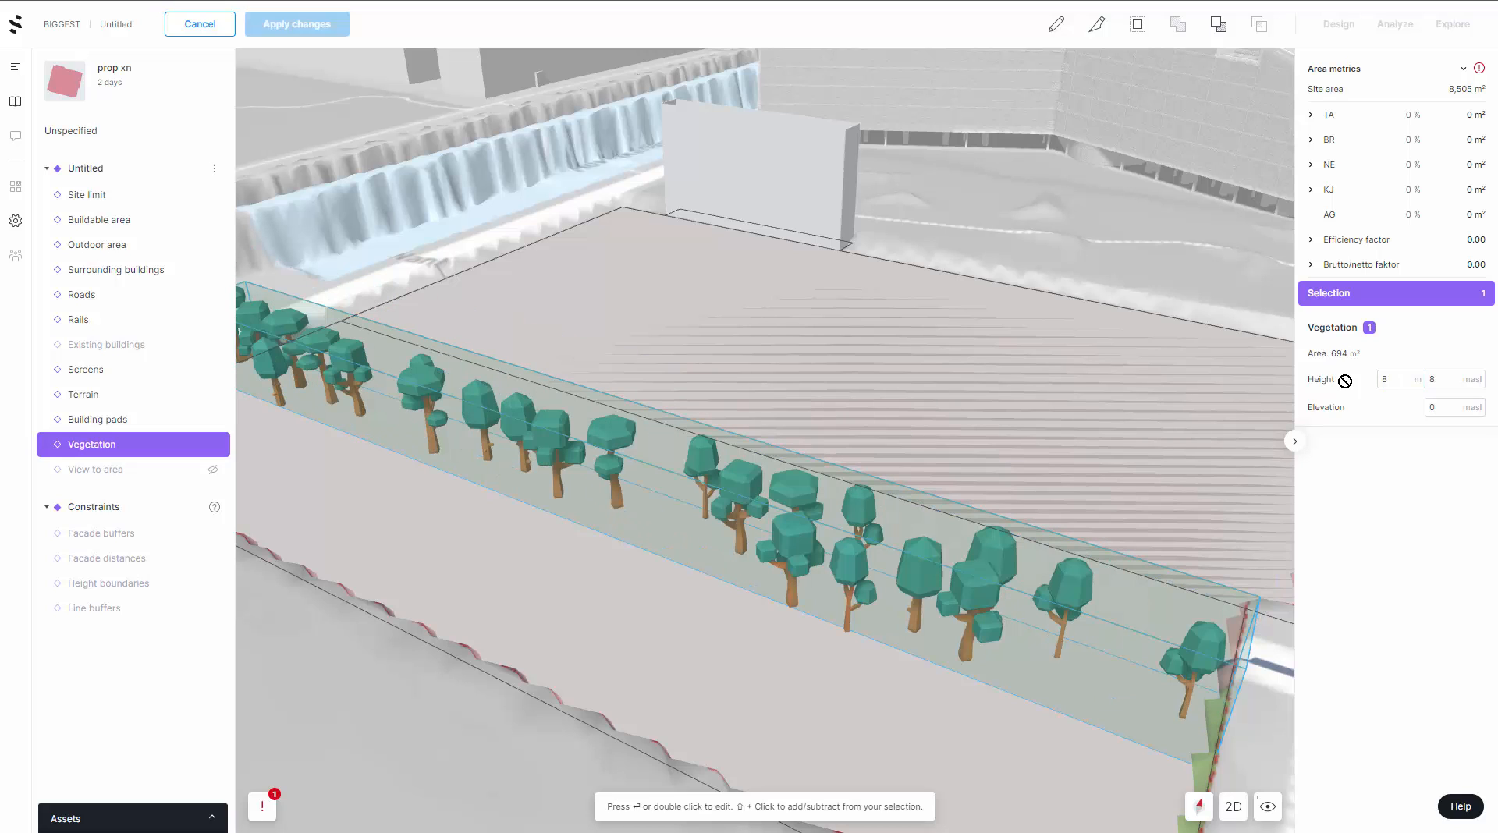
left_click(1385, 380)
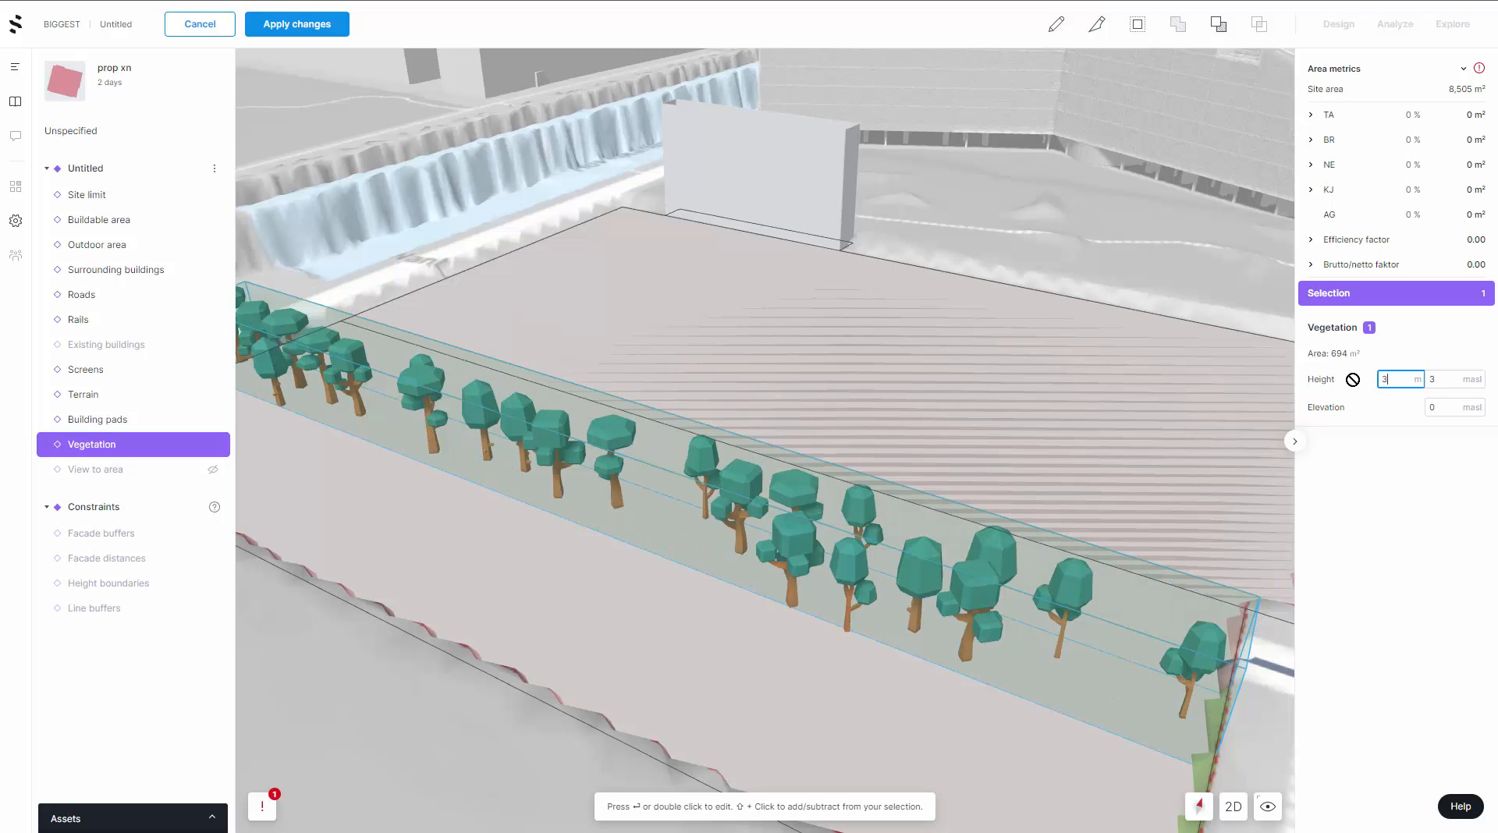
key("Return")
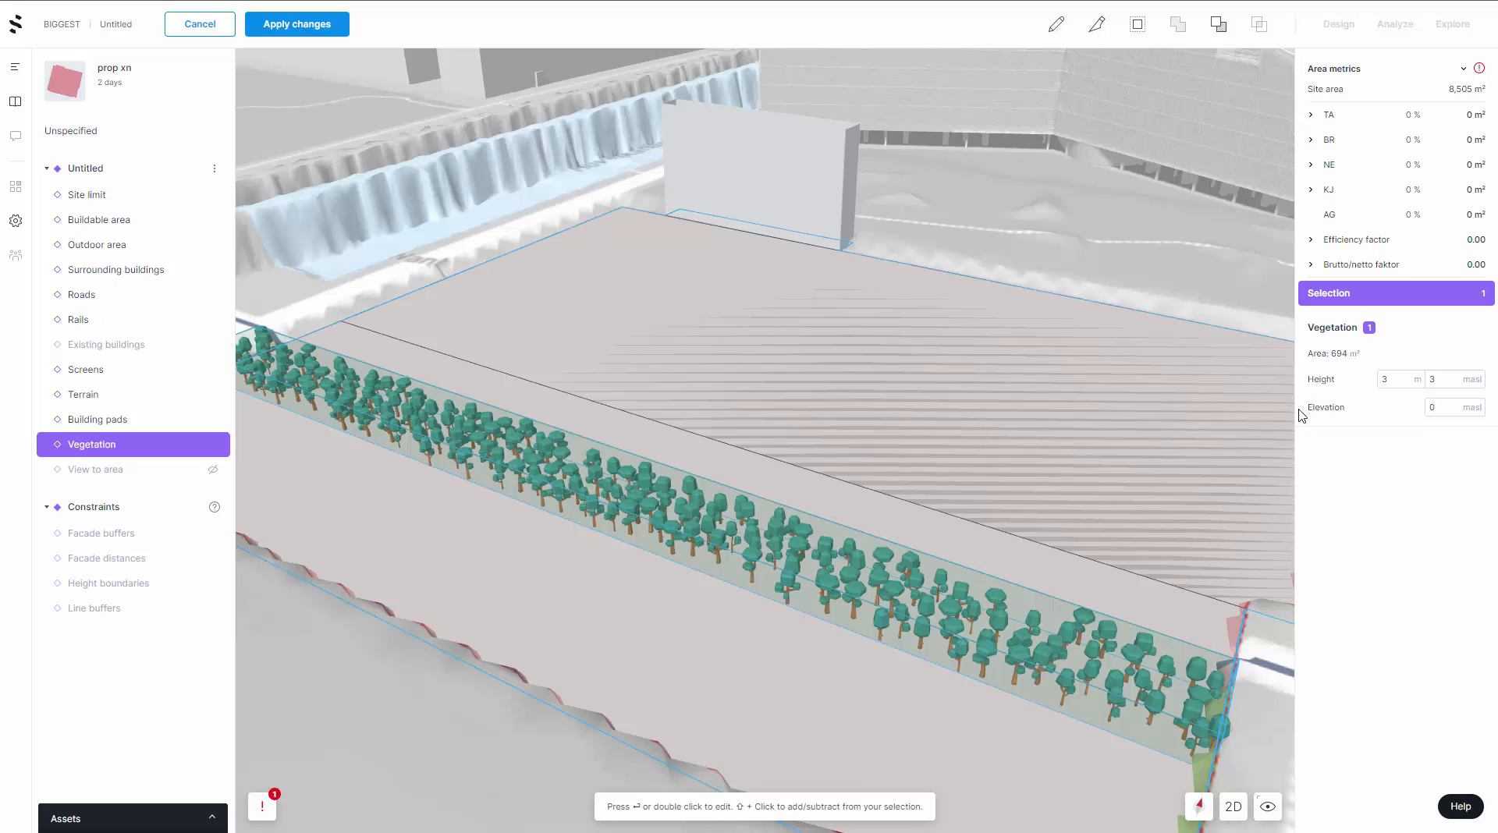
left_click(1386, 380)
type("8")
key("Return")
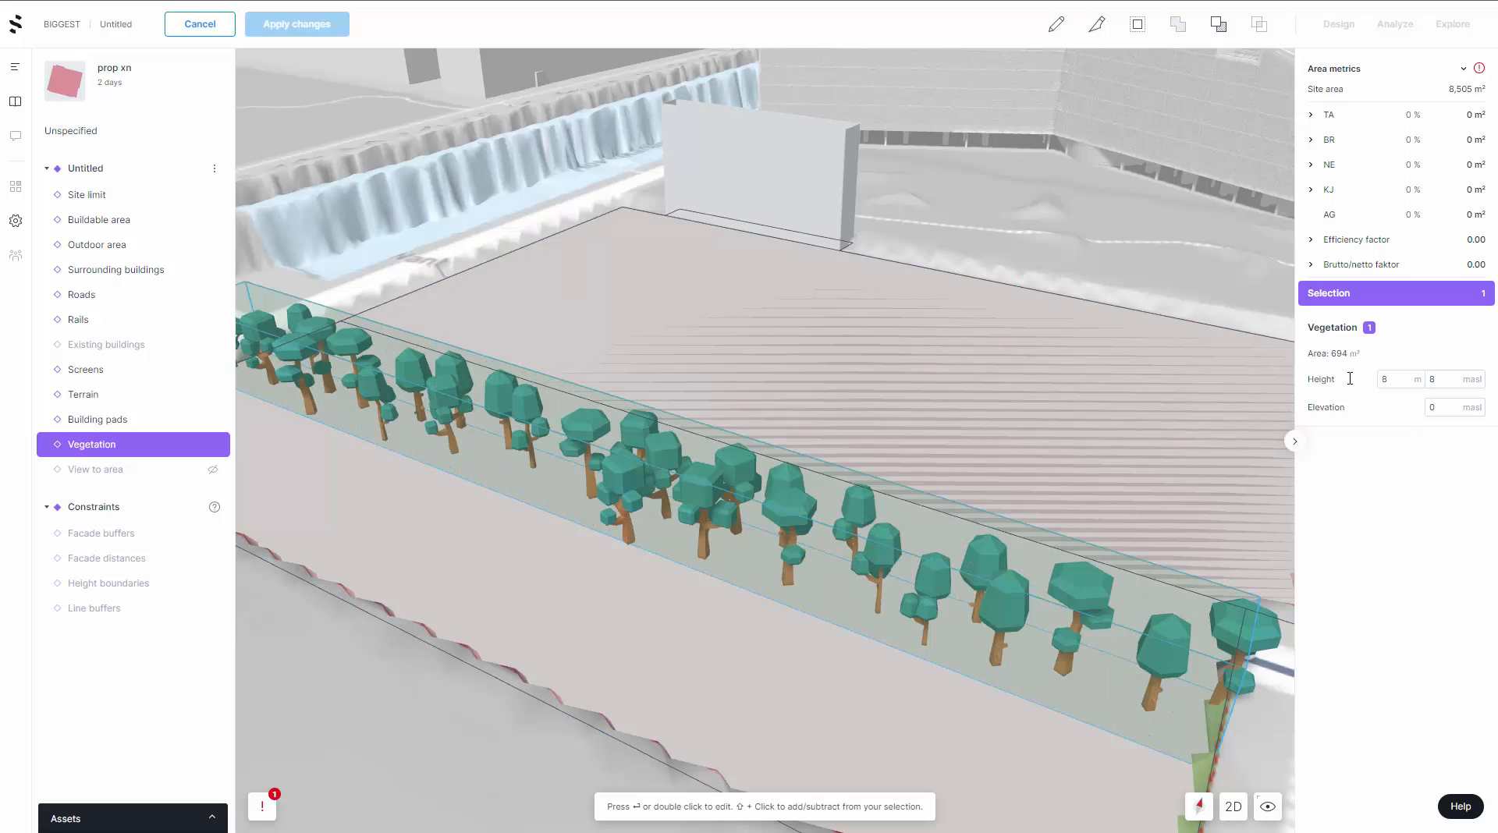
- Show the View to area layer and examine the canal and green field areas around the site in 3D
left_click(99, 472)
scroll(425, 566, "down", 3)
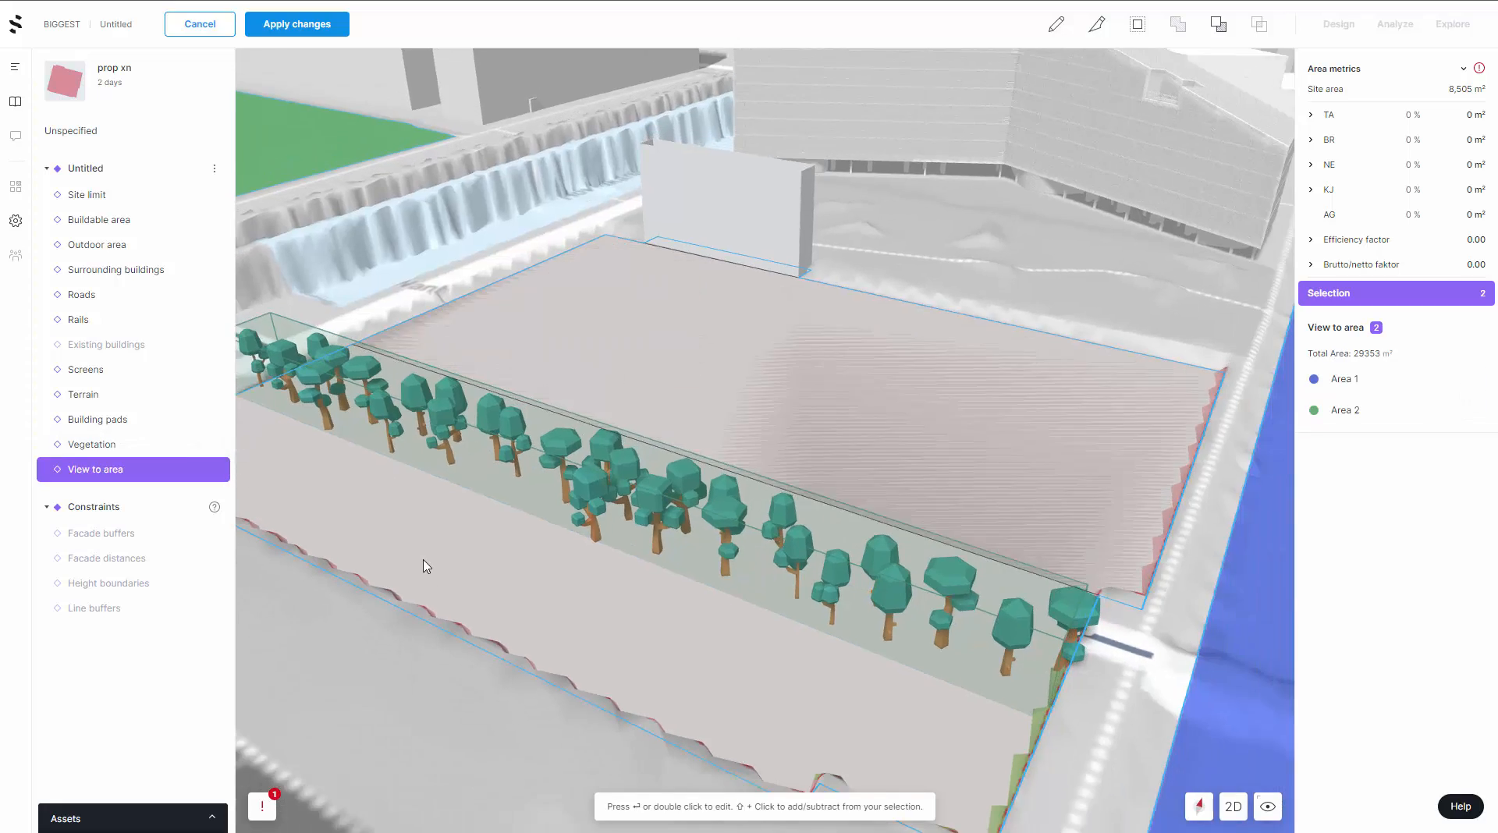
scroll(425, 566, "down", 5)
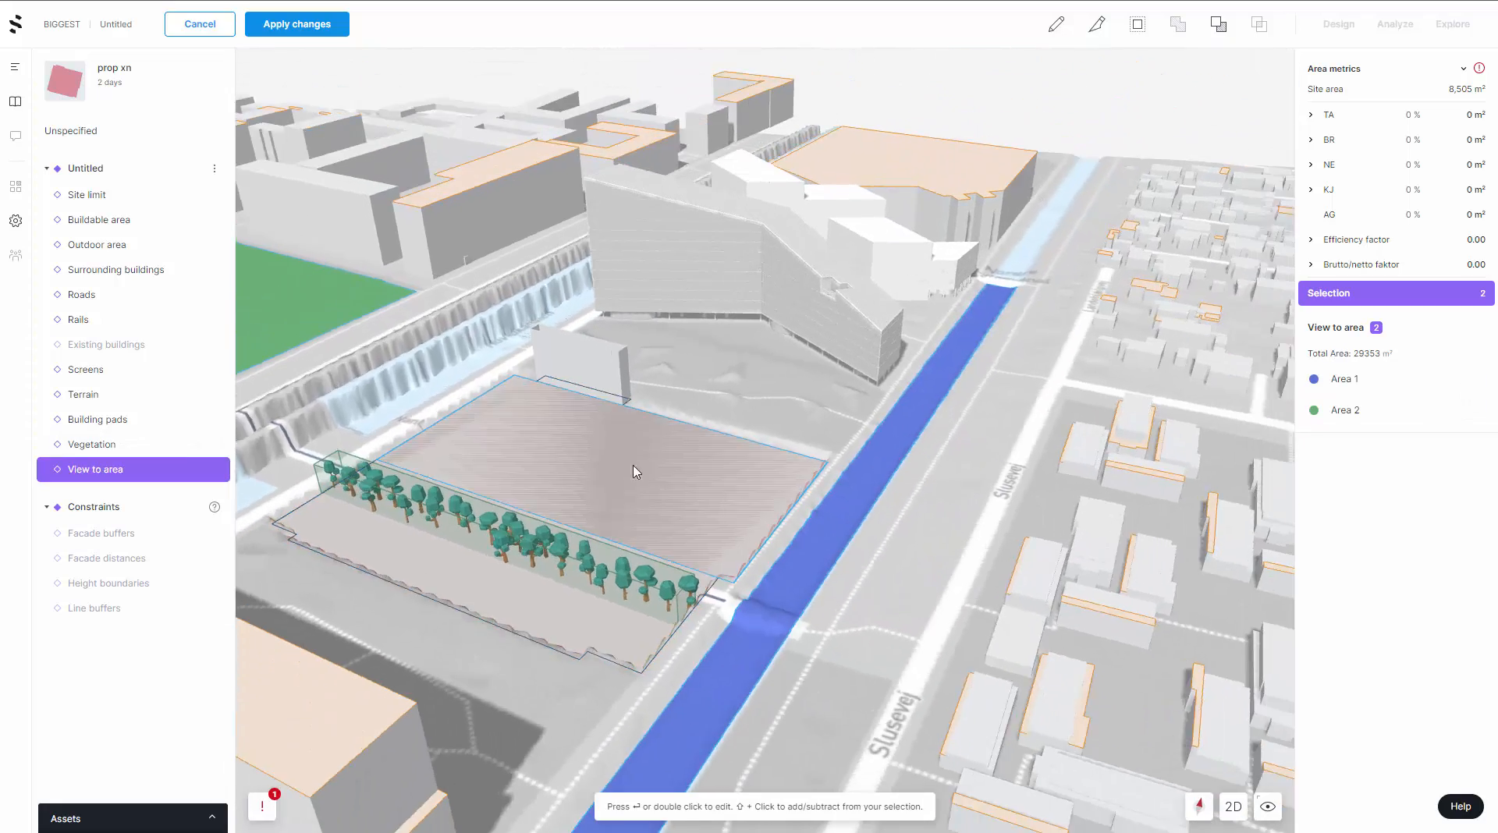
right_click_drag(633, 466, 602, 526)
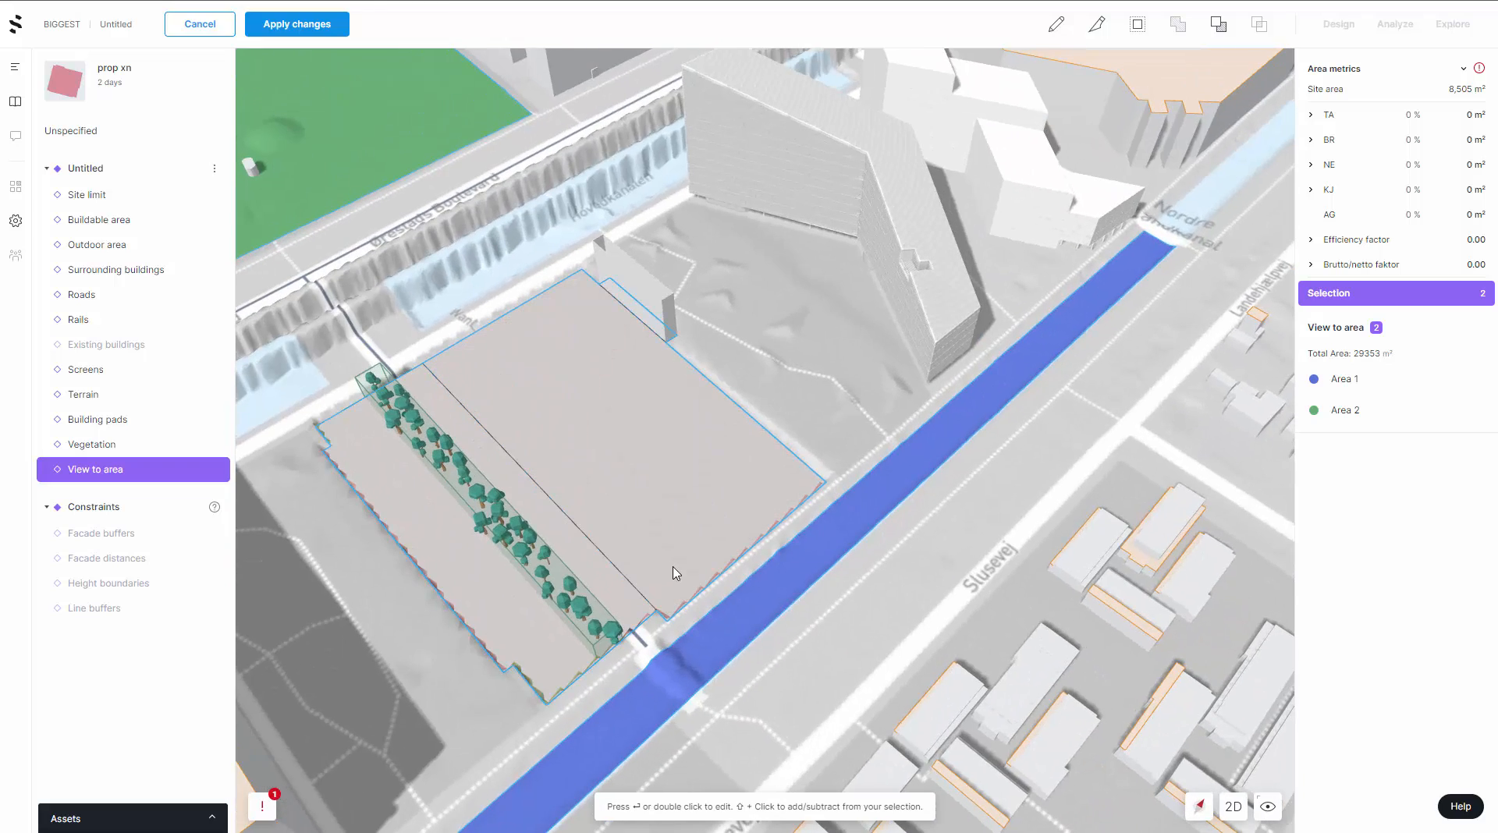
- In the 2D view, draw a four-sided View to area of about 2129 m² on the open plot along Landehjælpvej
scroll(726, 636, "down", 5)
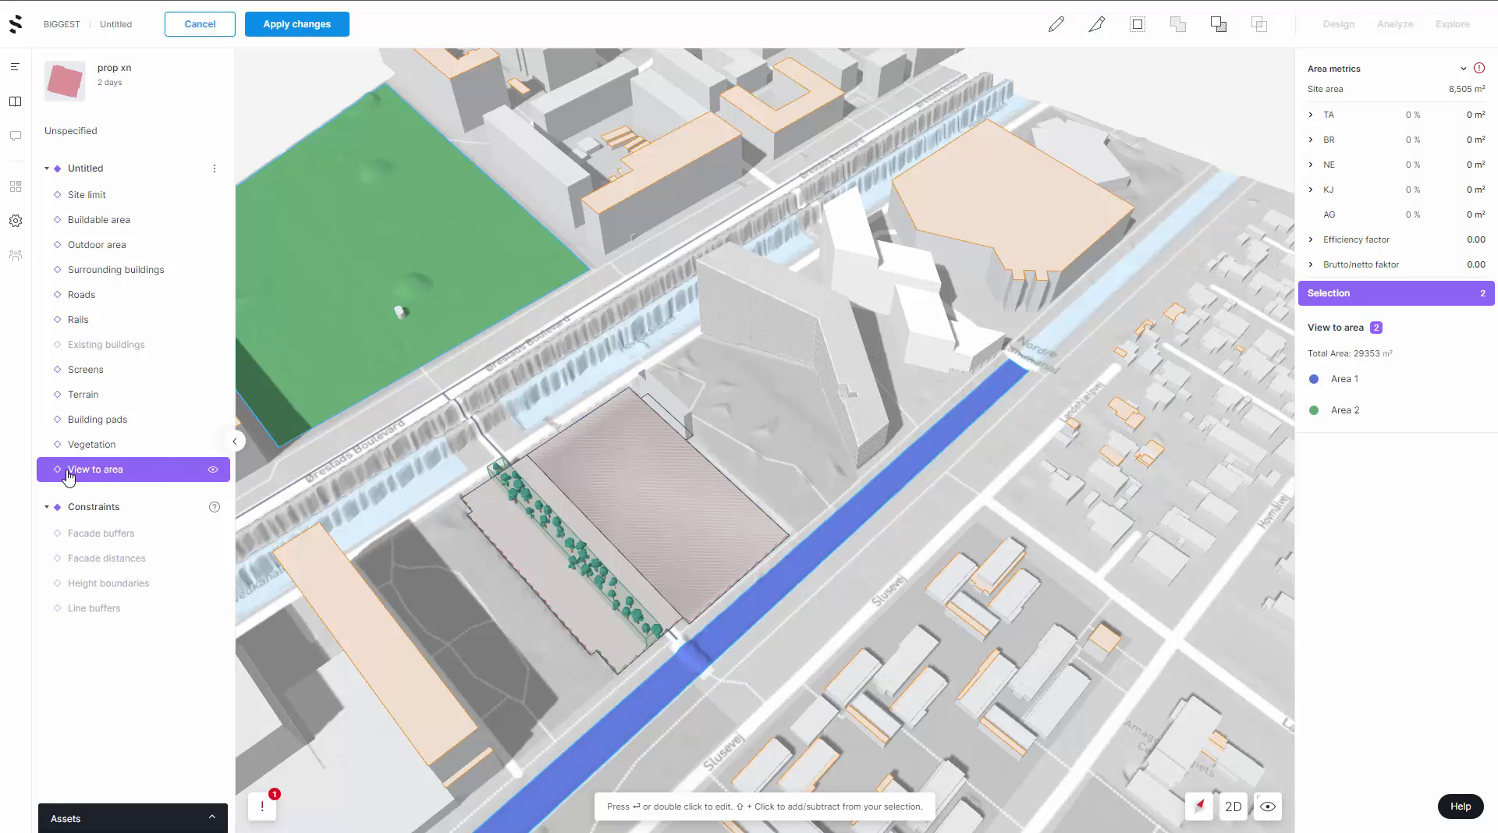
scroll(905, 429, "down", 5)
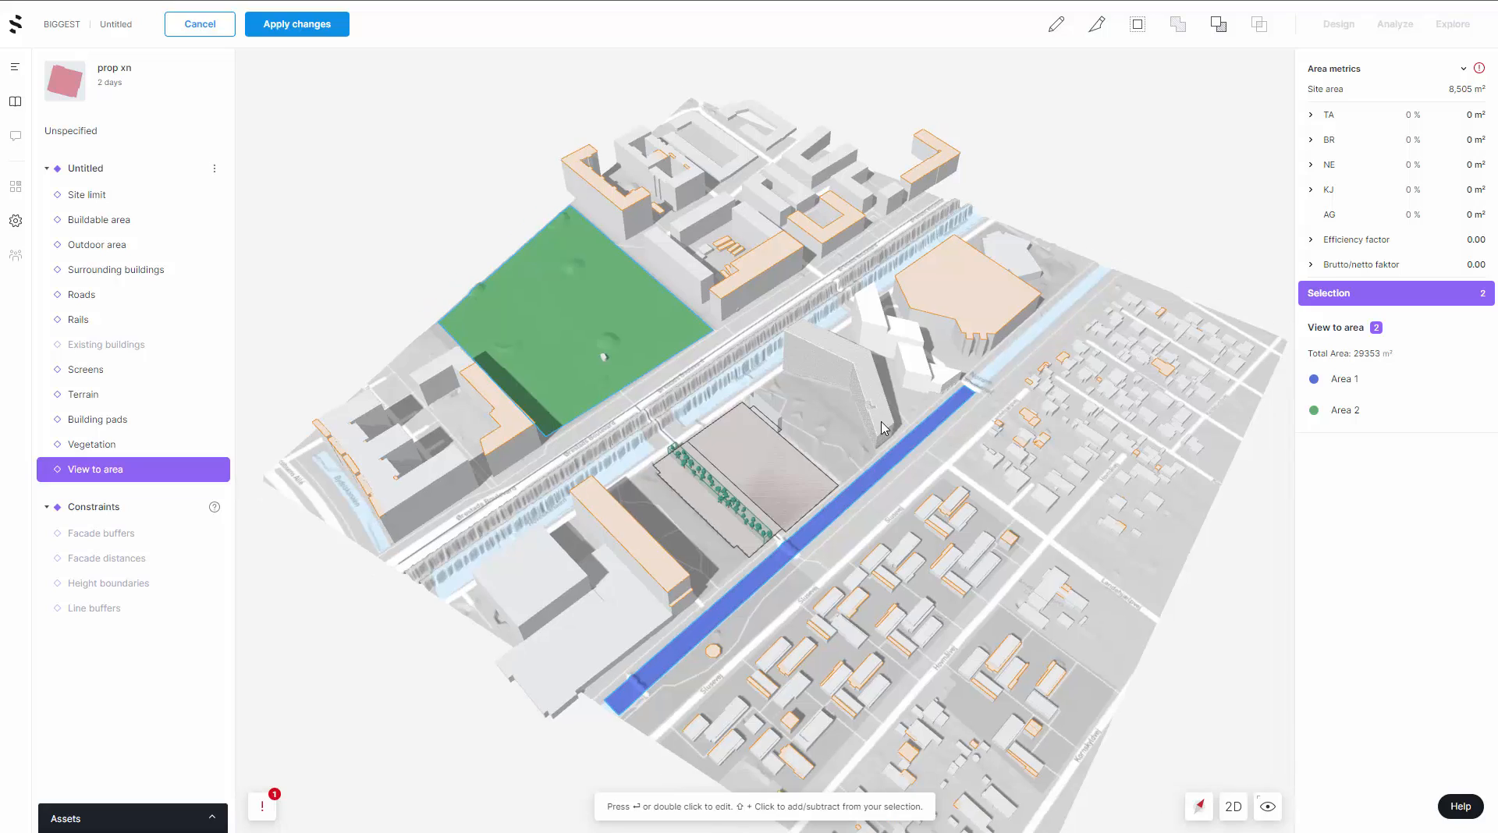
mouse_move(882, 422)
right_mouse_down()
mouse_move(907, 426)
mouse_move(863, 427)
mouse_move(888, 433)
right_mouse_up()
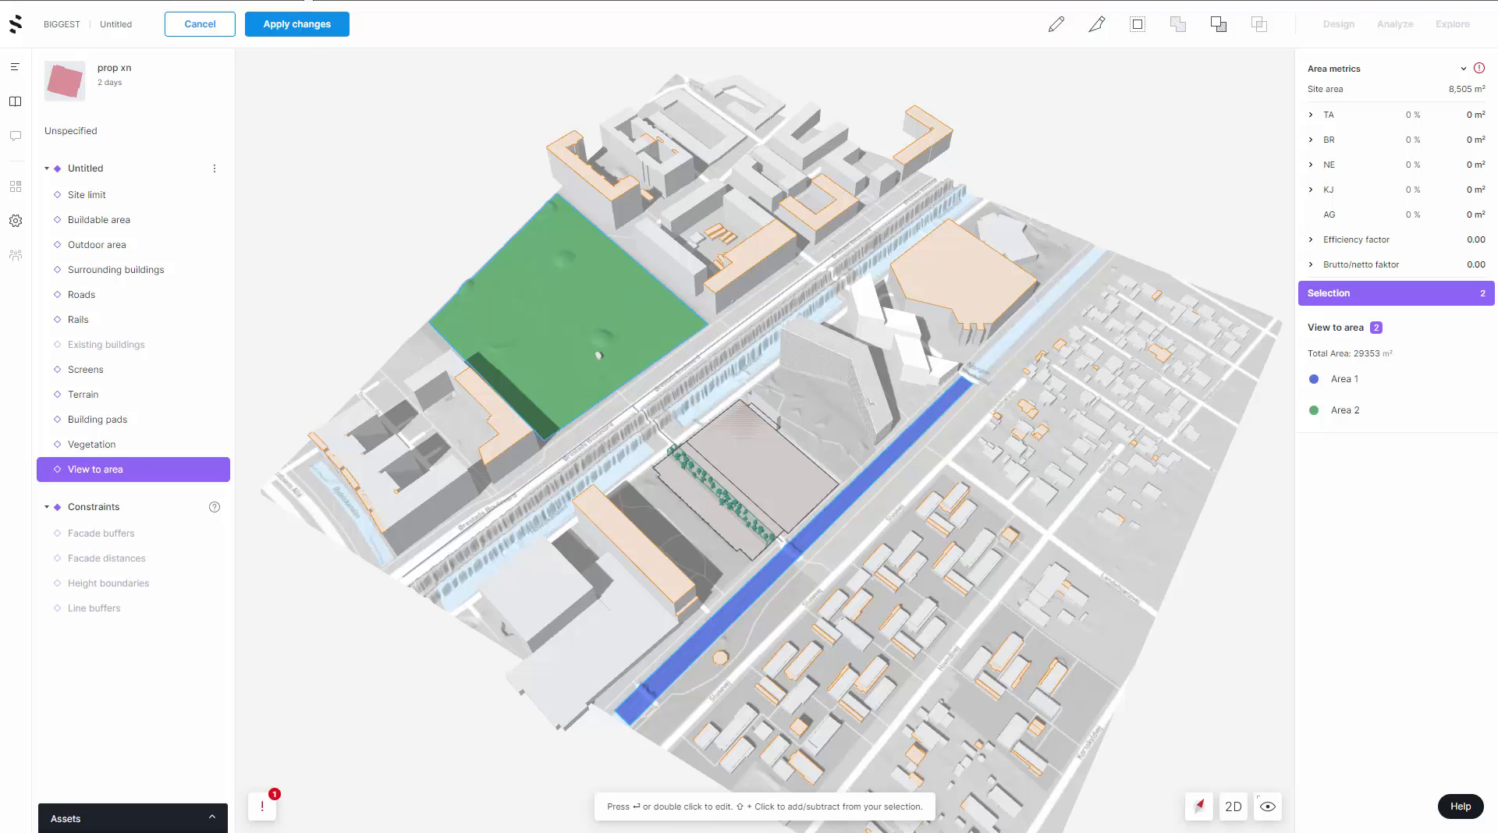
scroll(1063, 616, "up", 3)
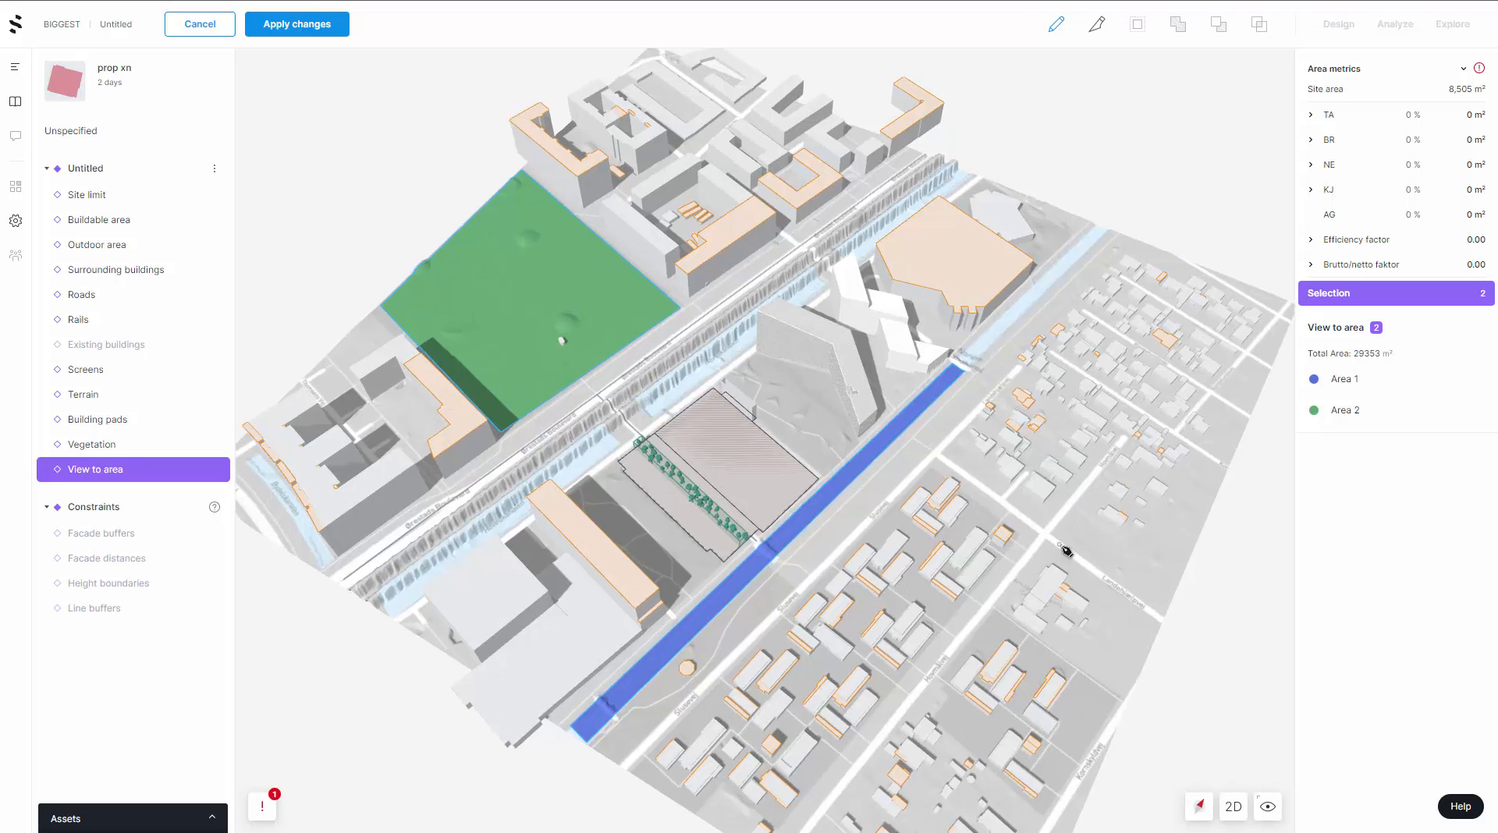
left_click(1234, 807)
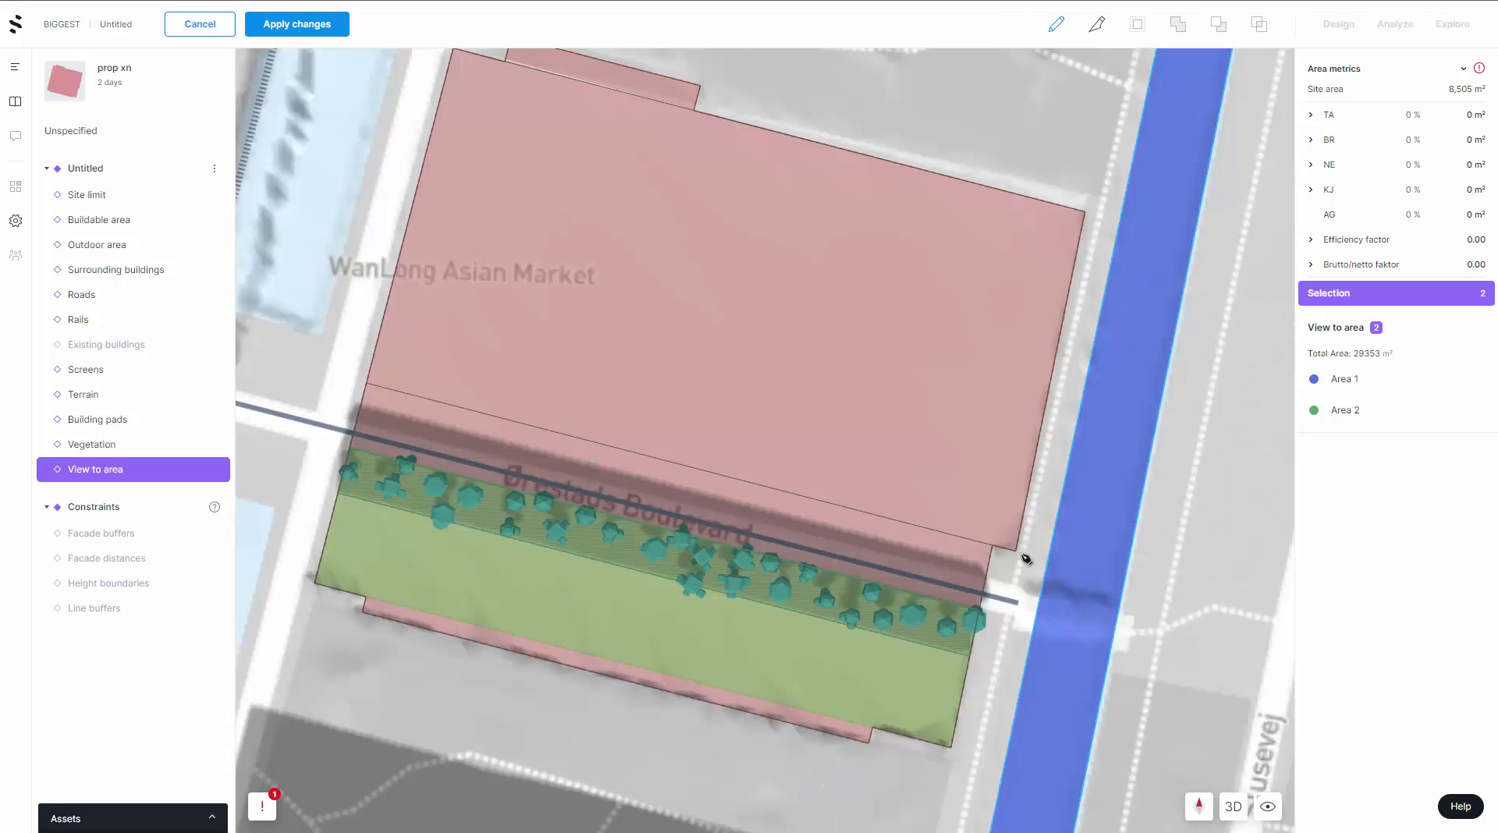
scroll(920, 466, "down", 5)
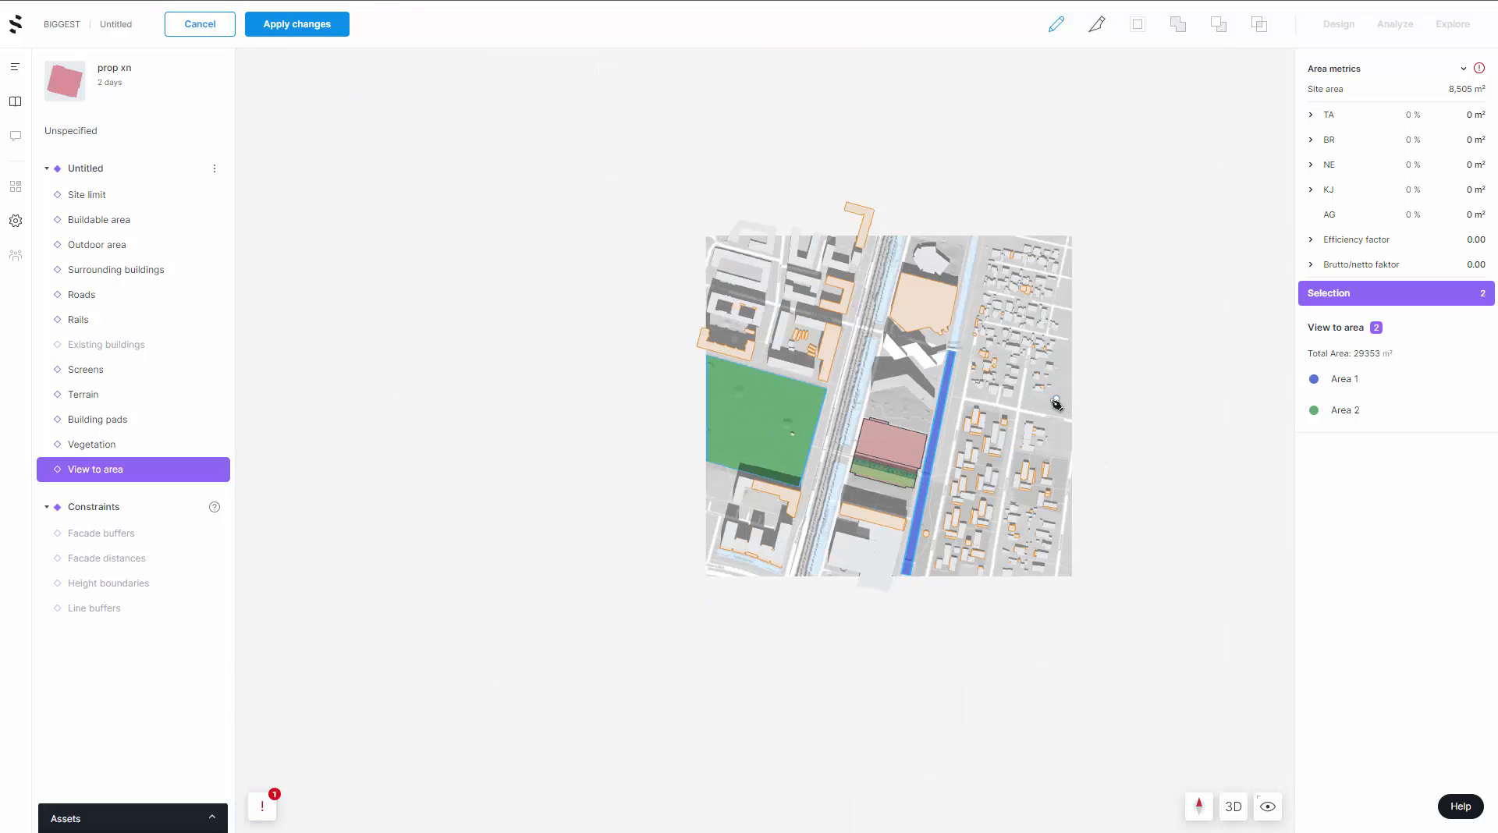
scroll(1057, 405, "up", 5)
scroll(1038, 412, "up", 2)
left_click(755, 498)
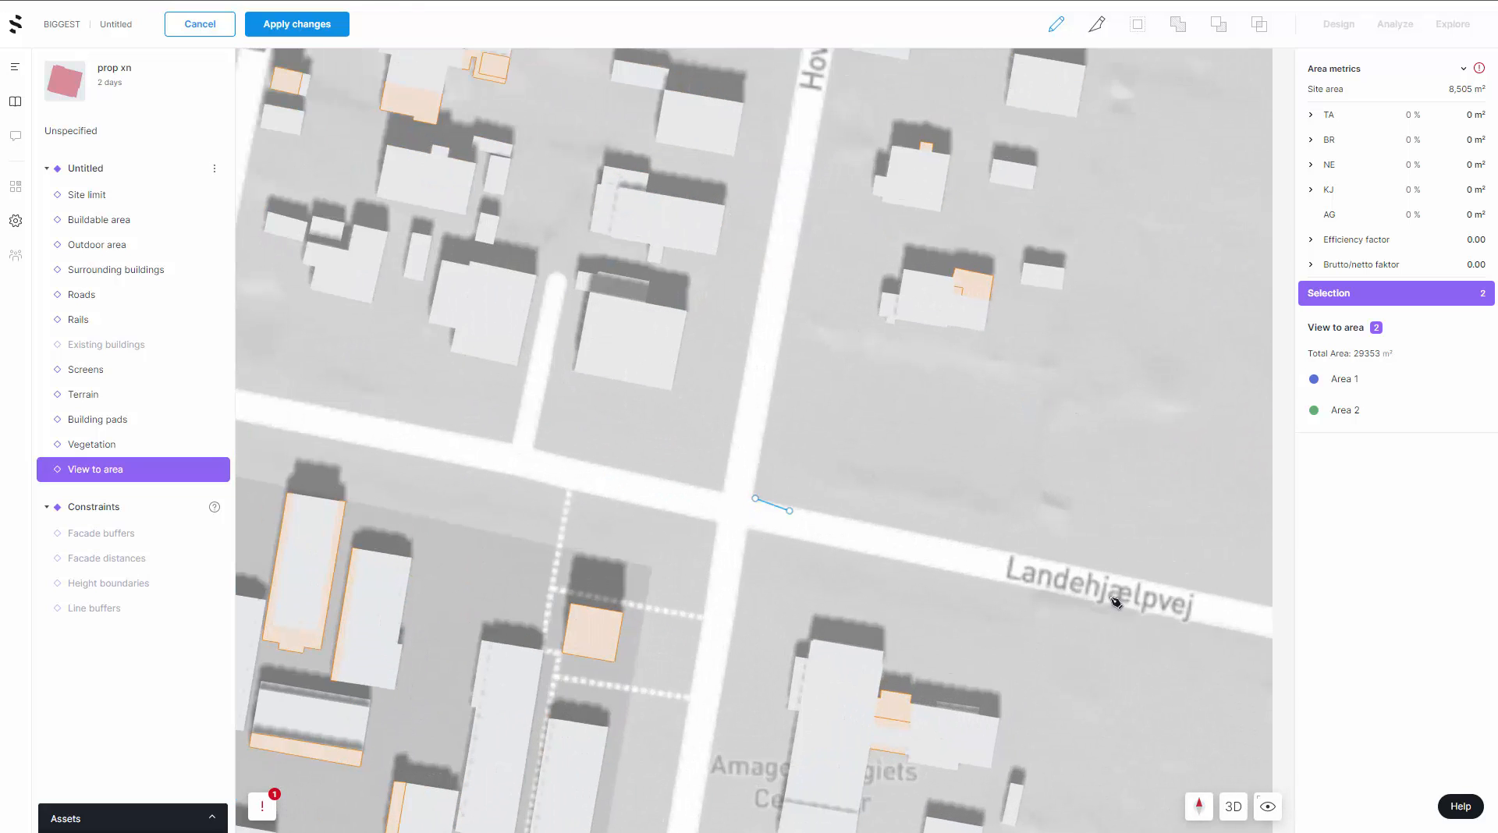
left_click(1265, 602)
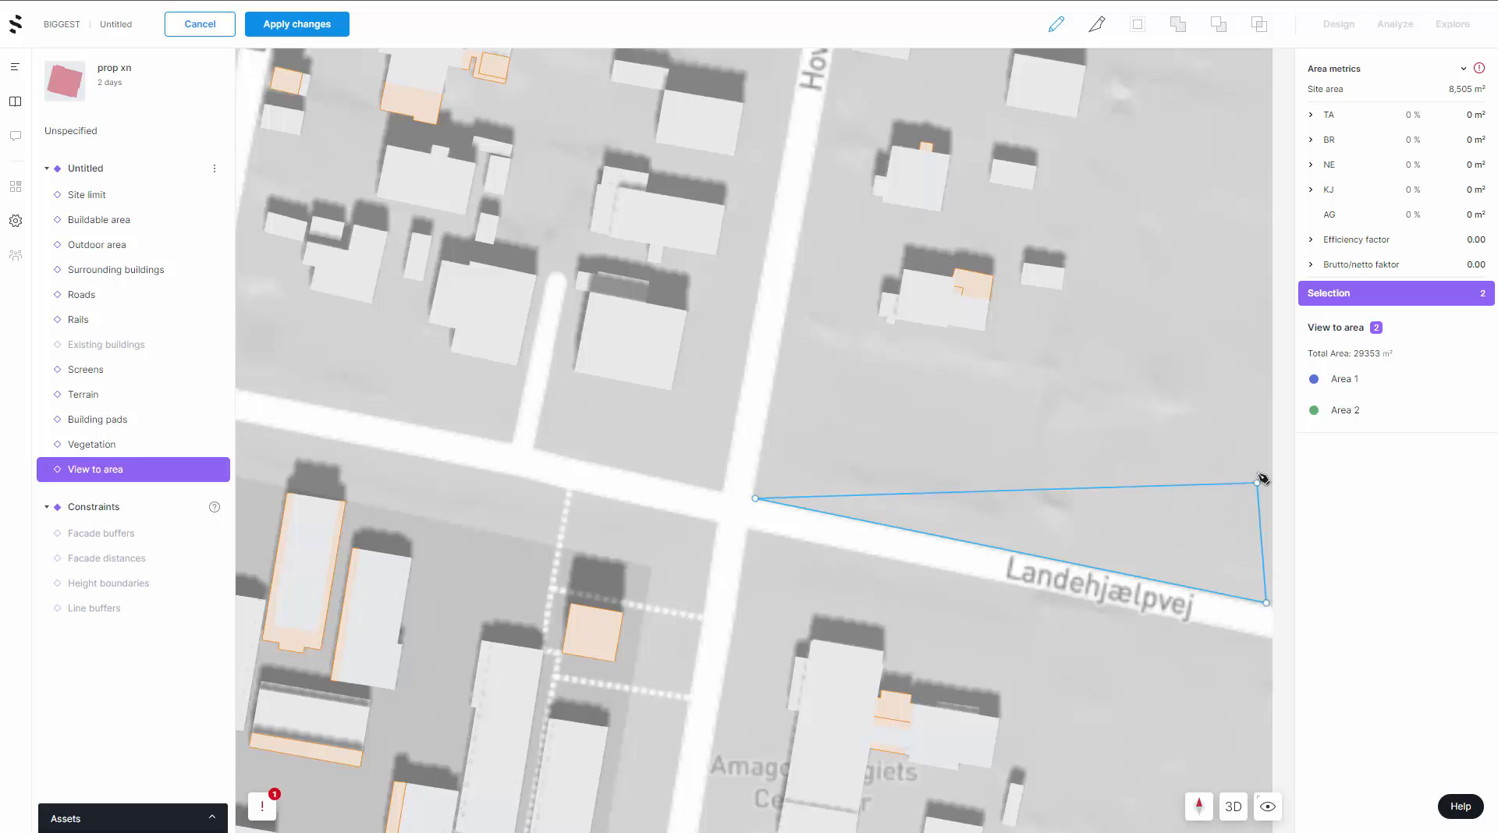
left_click(1265, 407)
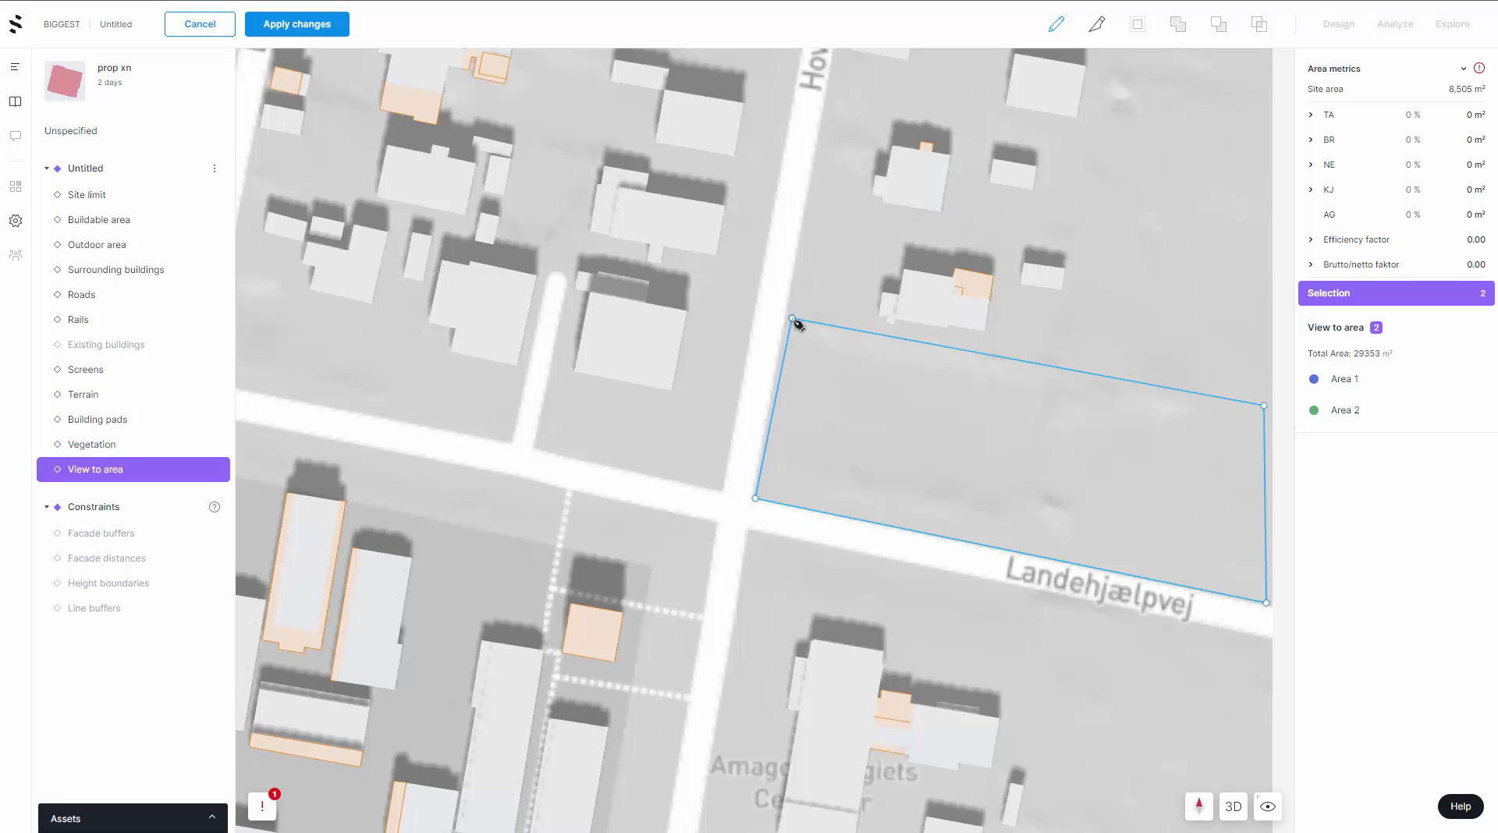
left_click(794, 321)
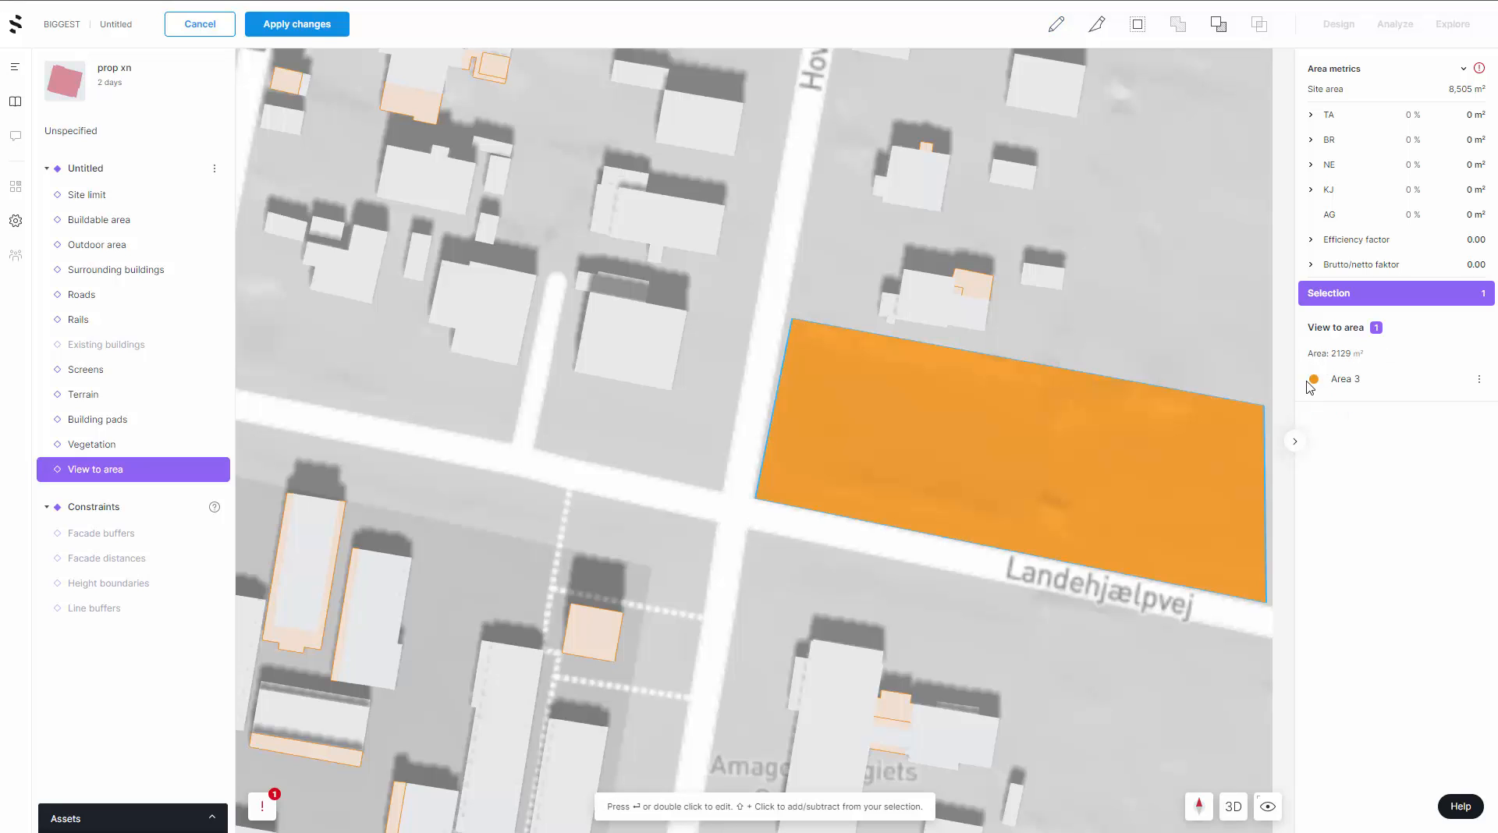
- Look through the Facade buffers, Facade distances, Height boundaries and Line buffers layers under Constraints
scroll(981, 480, "down", 5)
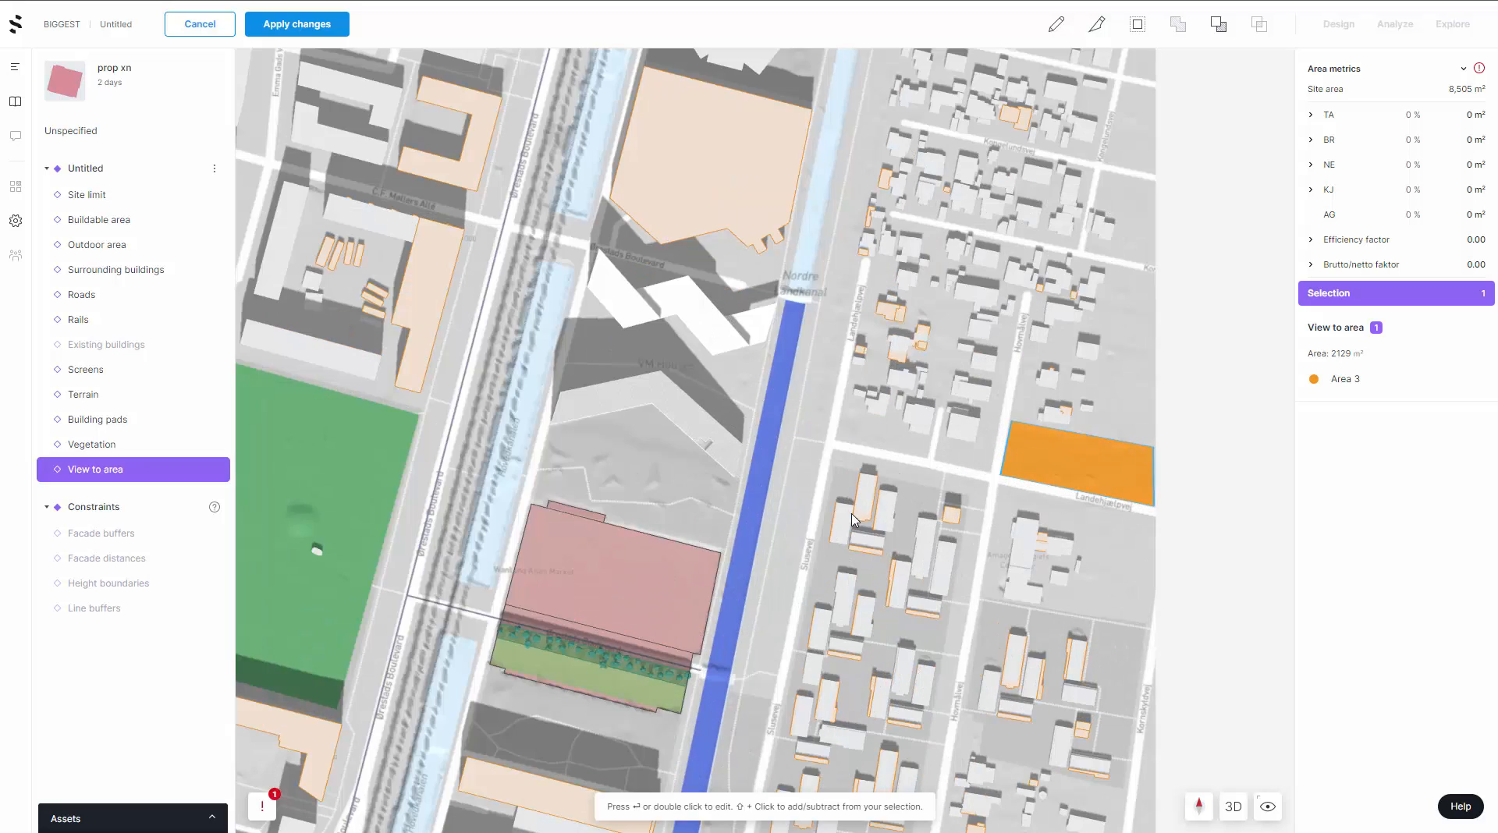
scroll(685, 595, "down", 3)
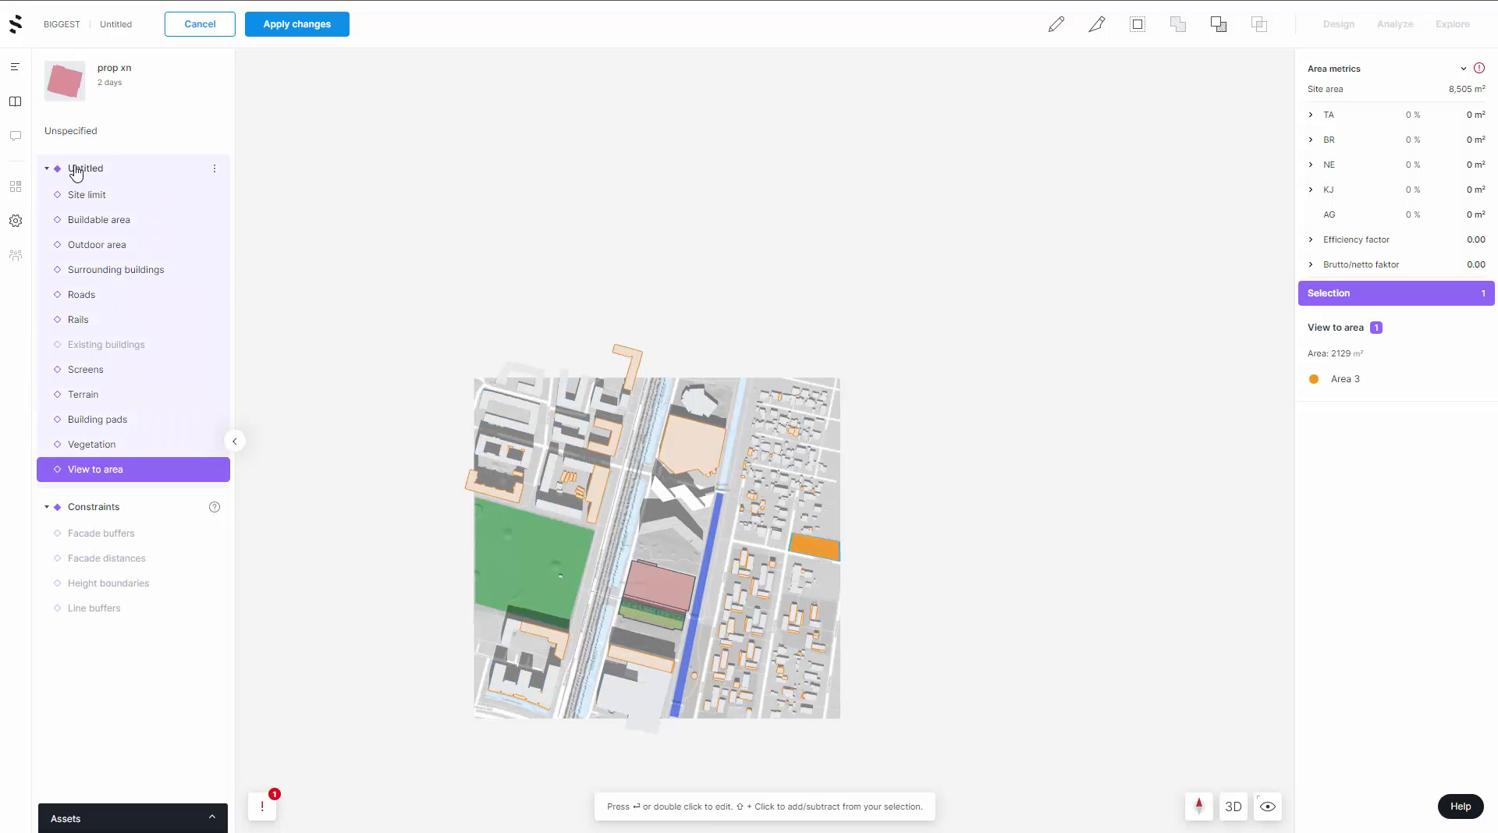
left_click(117, 511)
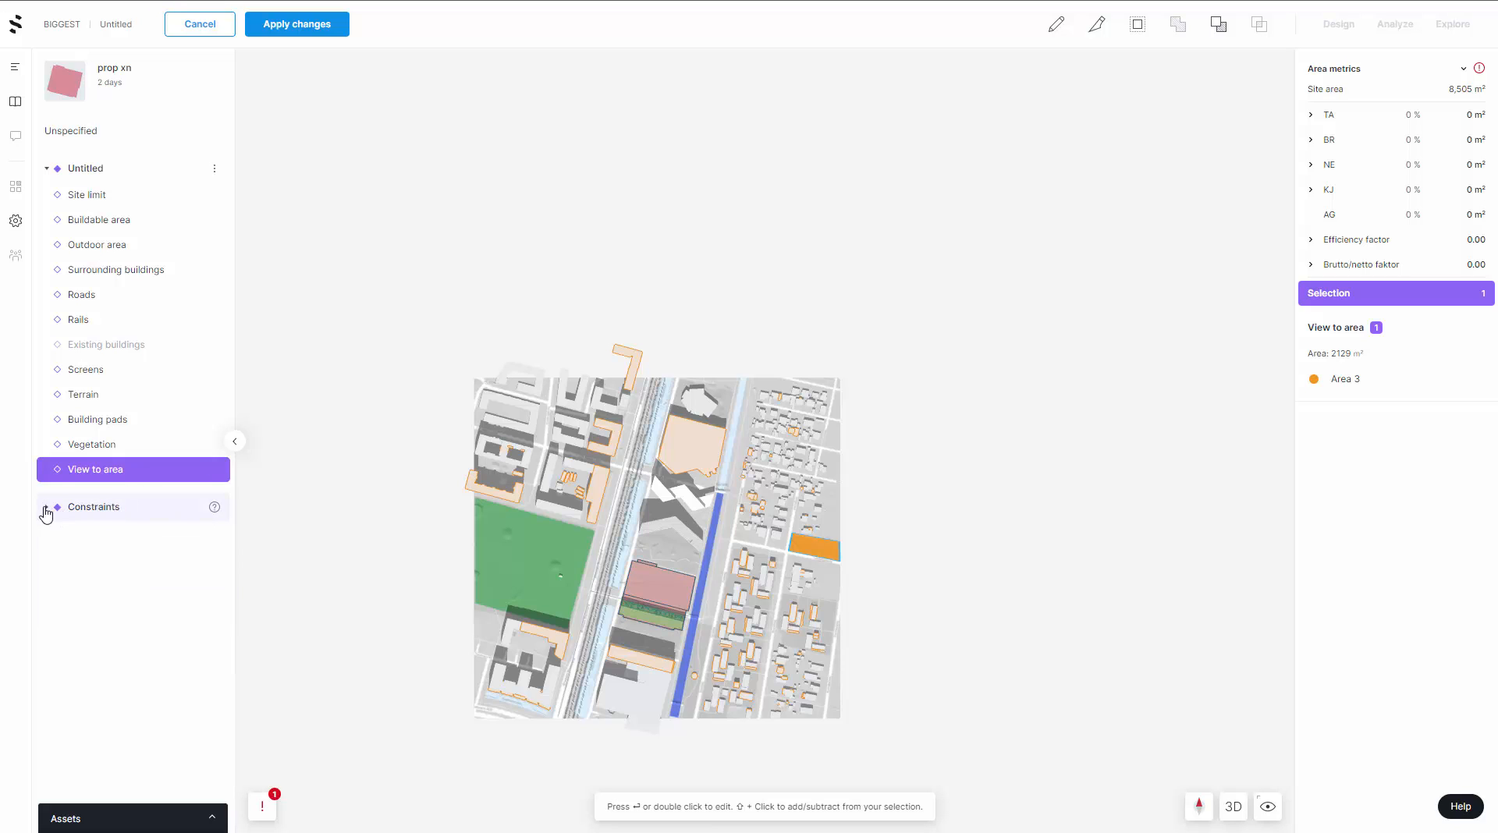
left_click(46, 508)
left_click(97, 537)
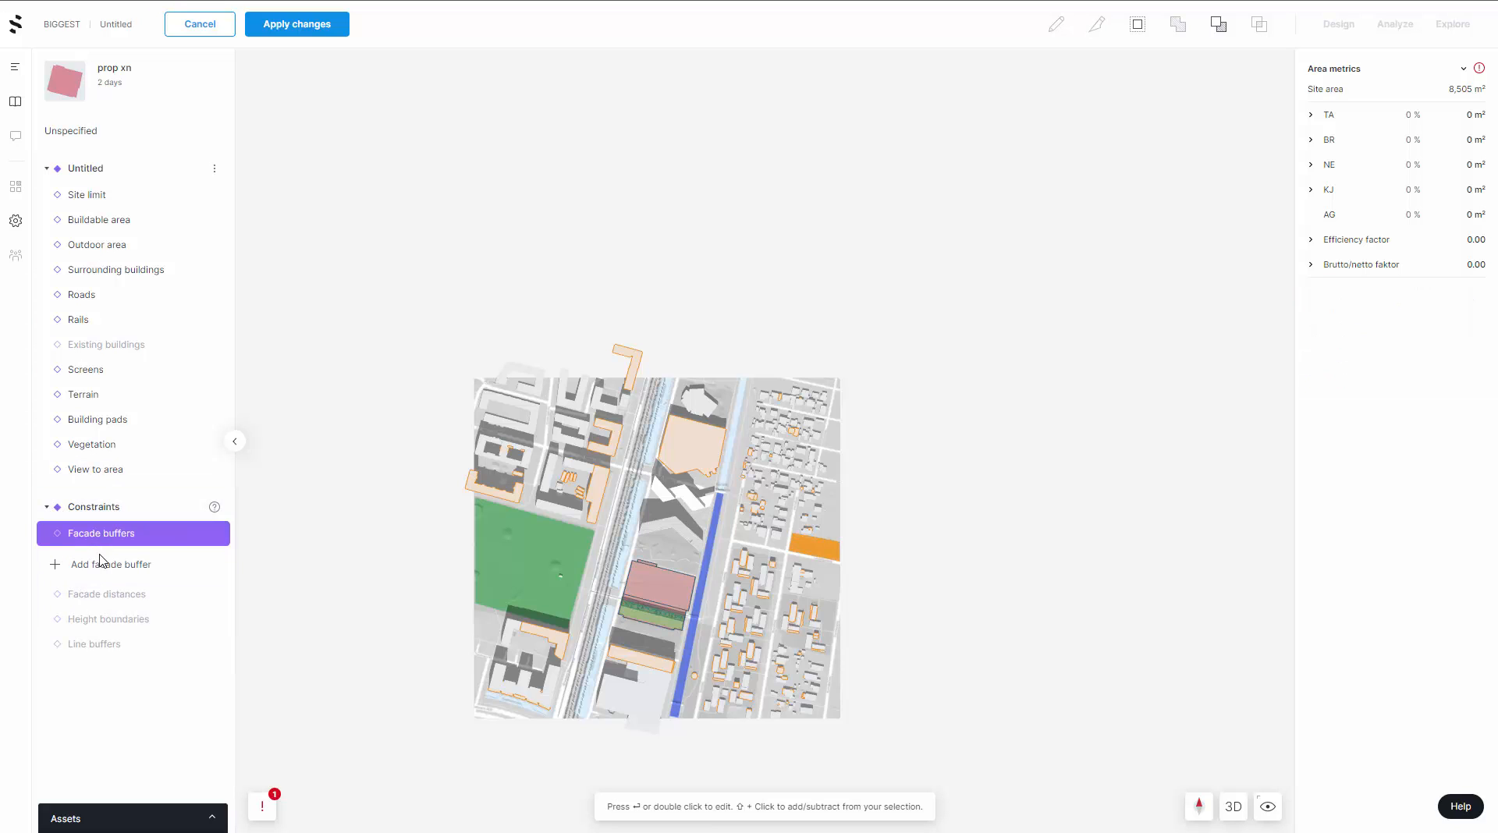
left_click(100, 597)
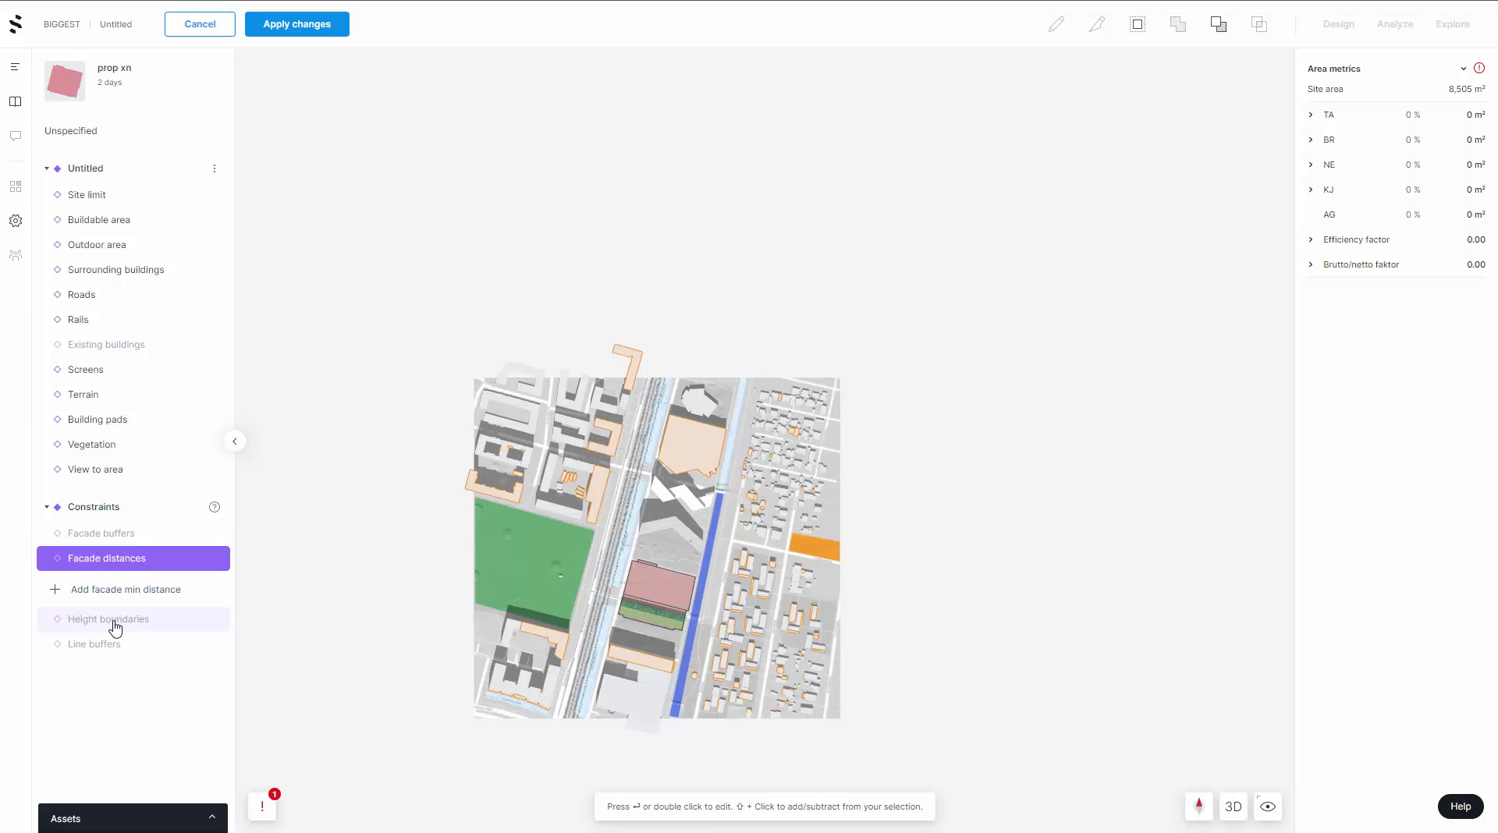
left_click(110, 622)
left_click(102, 610)
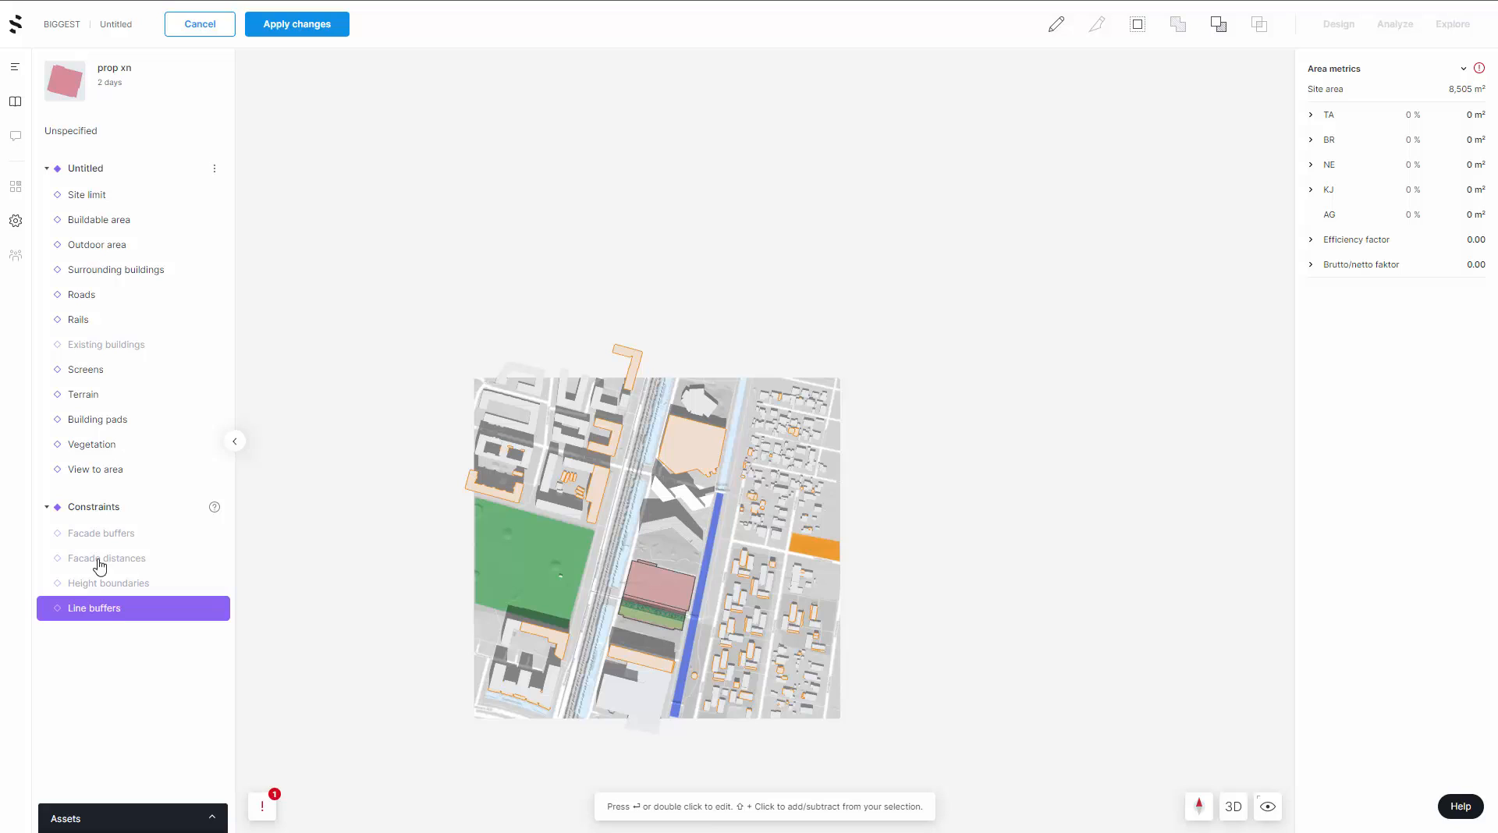
- Check the geometry validation and delete the L-shaped surrounding building that extends beyond the map's northern edge near Ørestads Boulevard
left_click(274, 814)
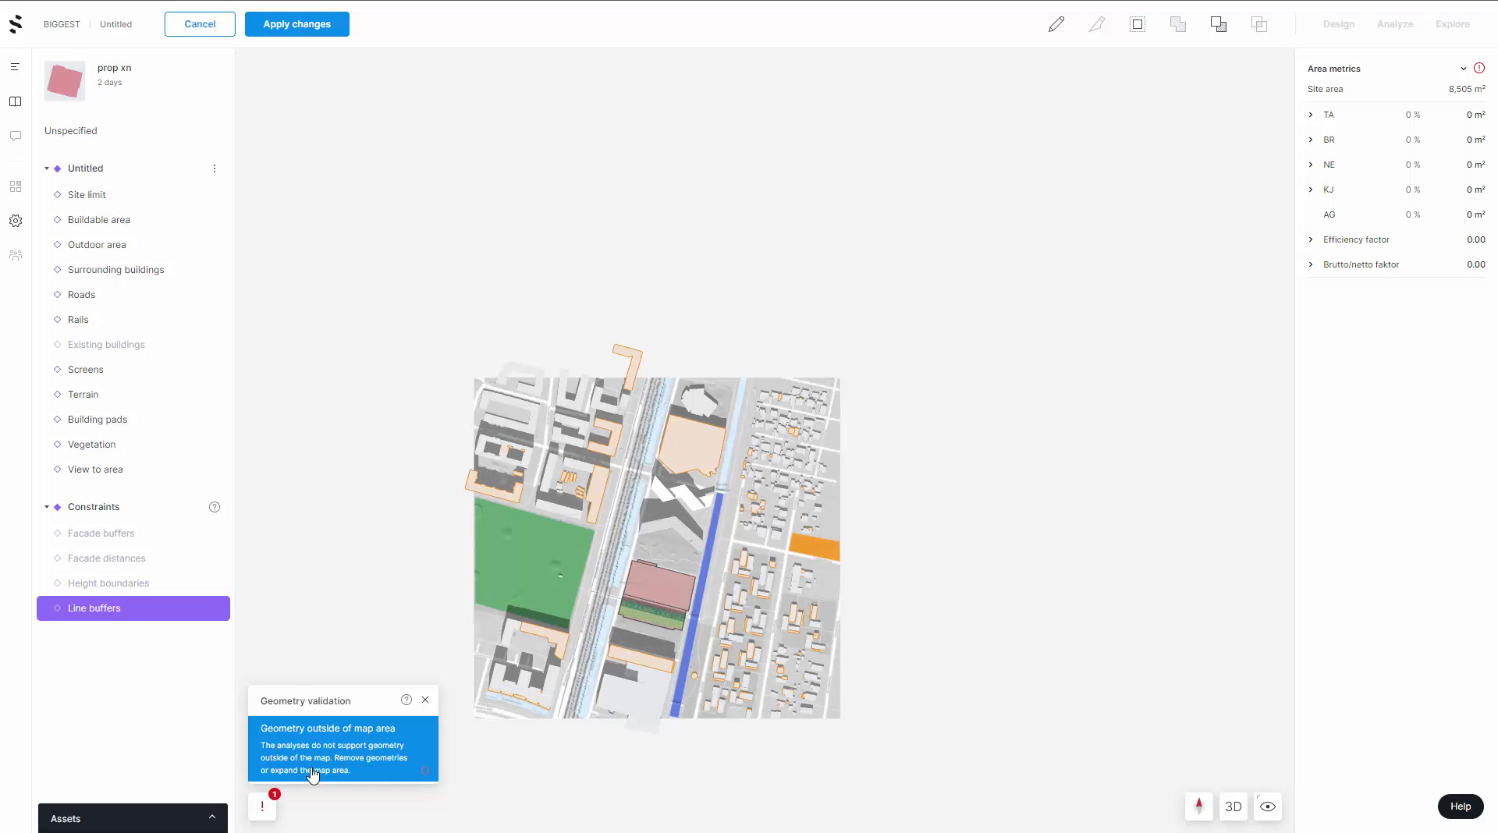
scroll(665, 402, "up", 5)
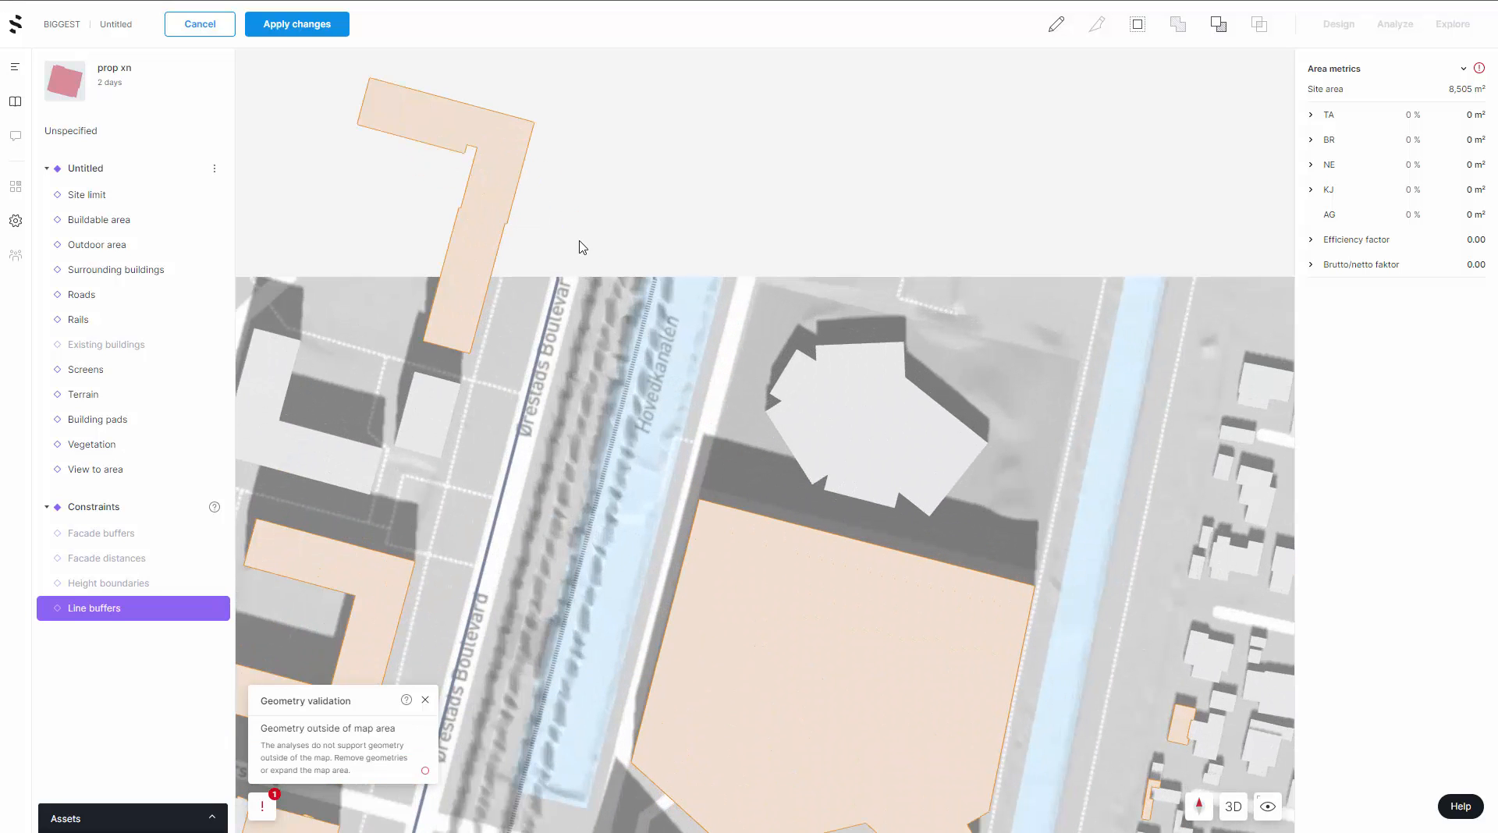
left_click(481, 231)
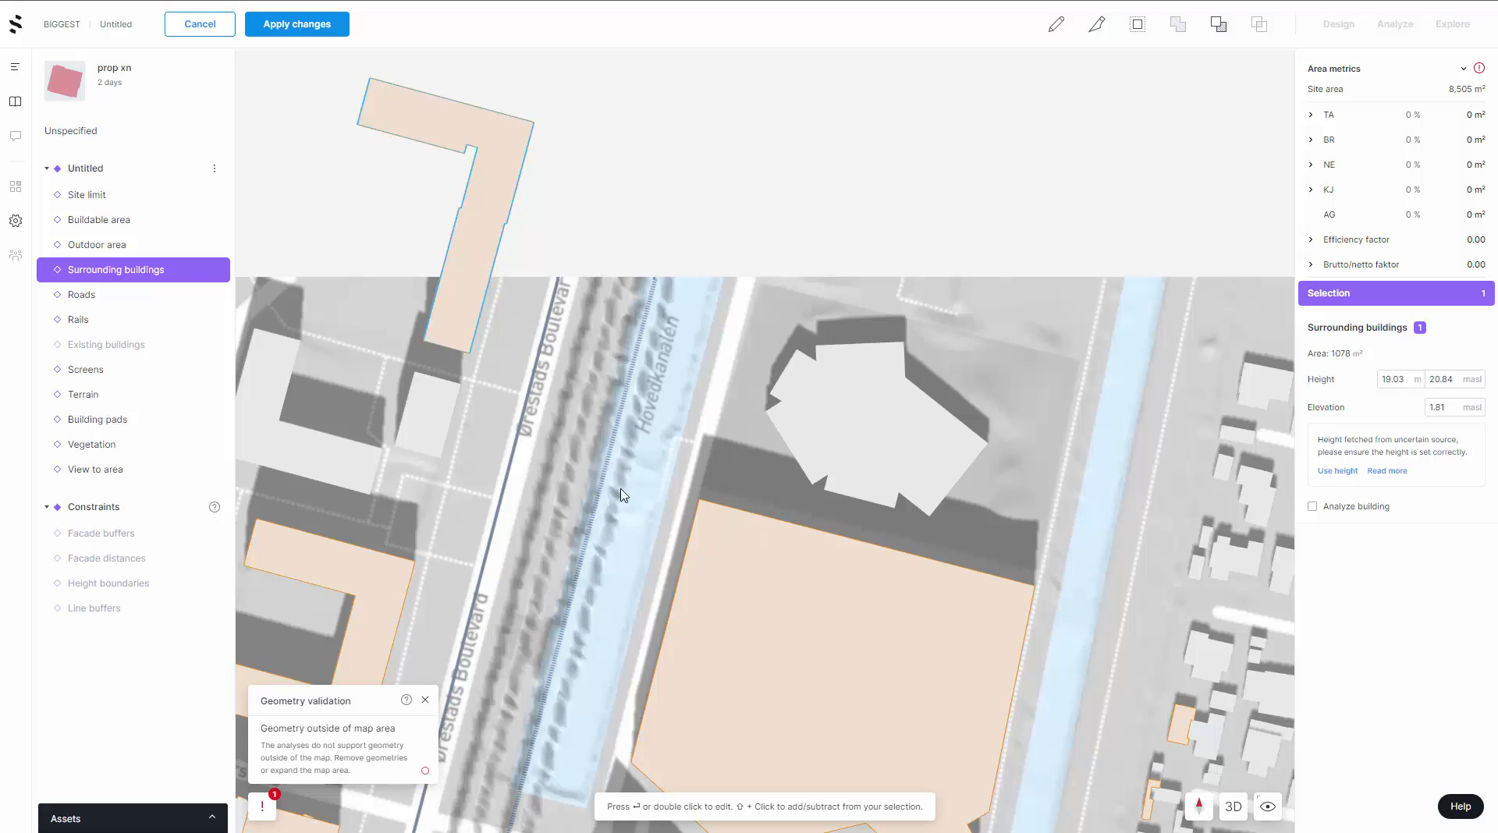
key("Delete")
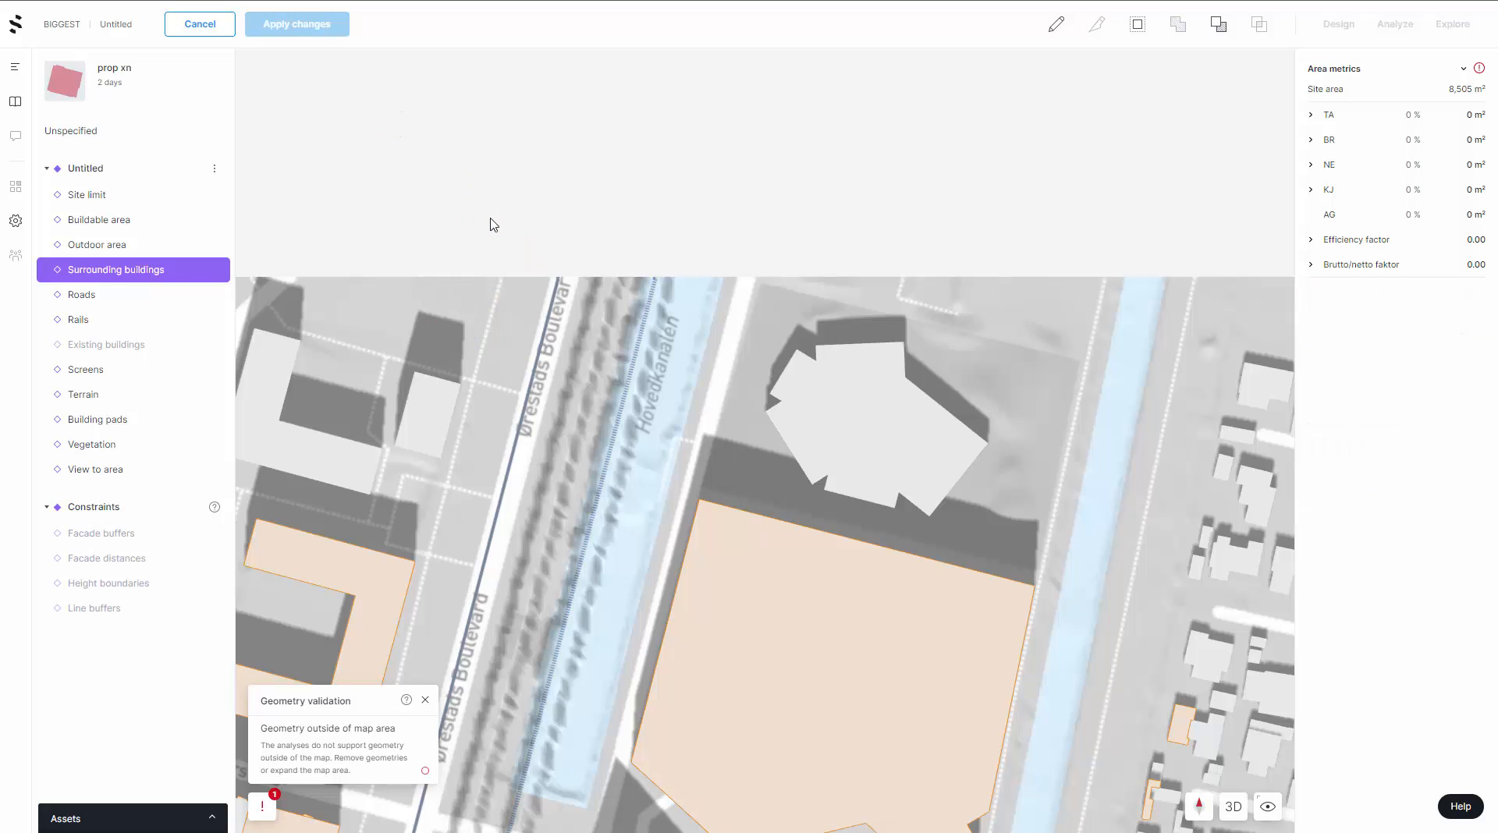
left_click(263, 810)
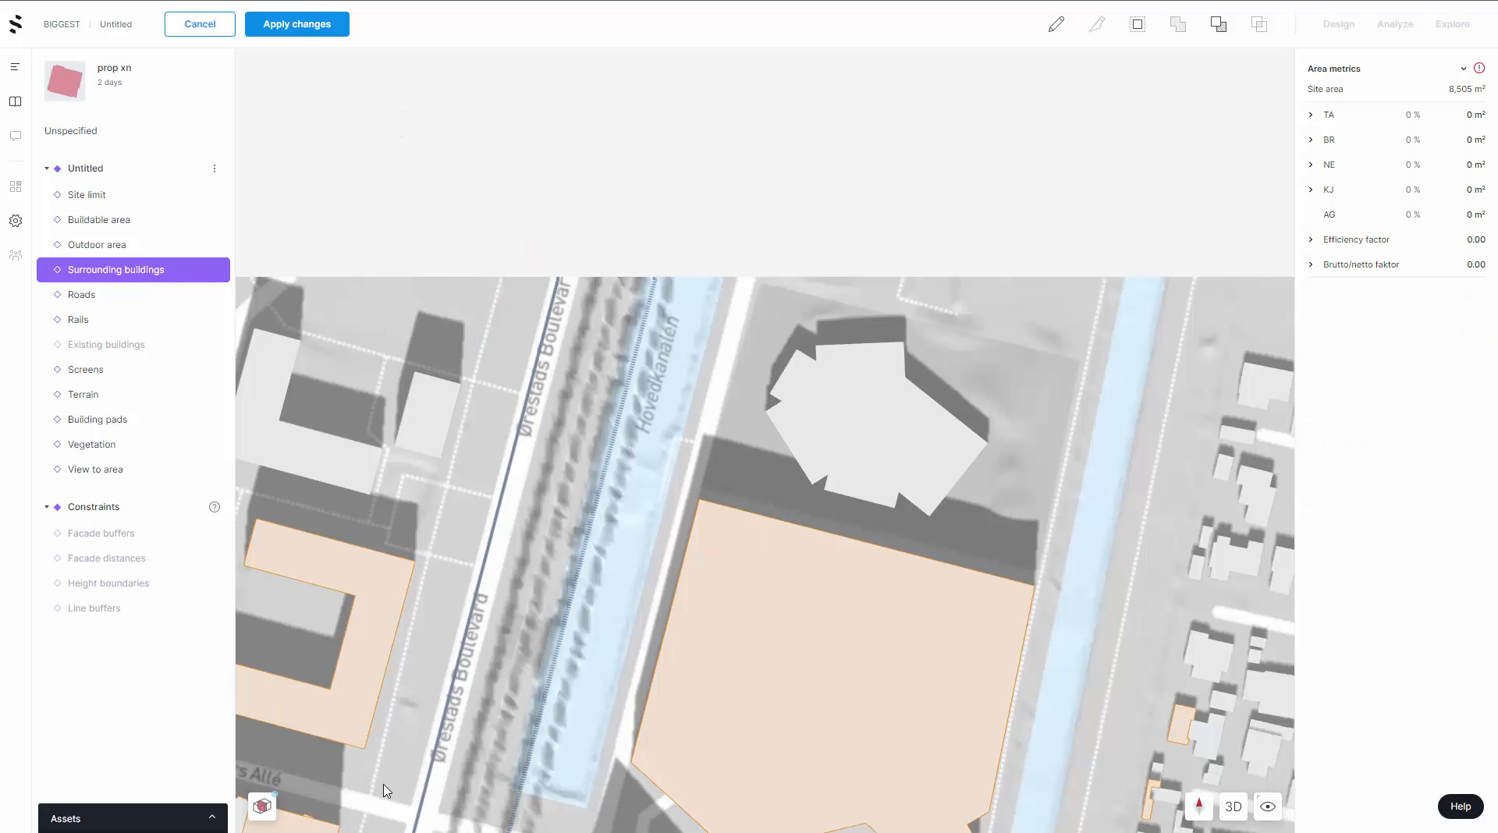
left_click(264, 810)
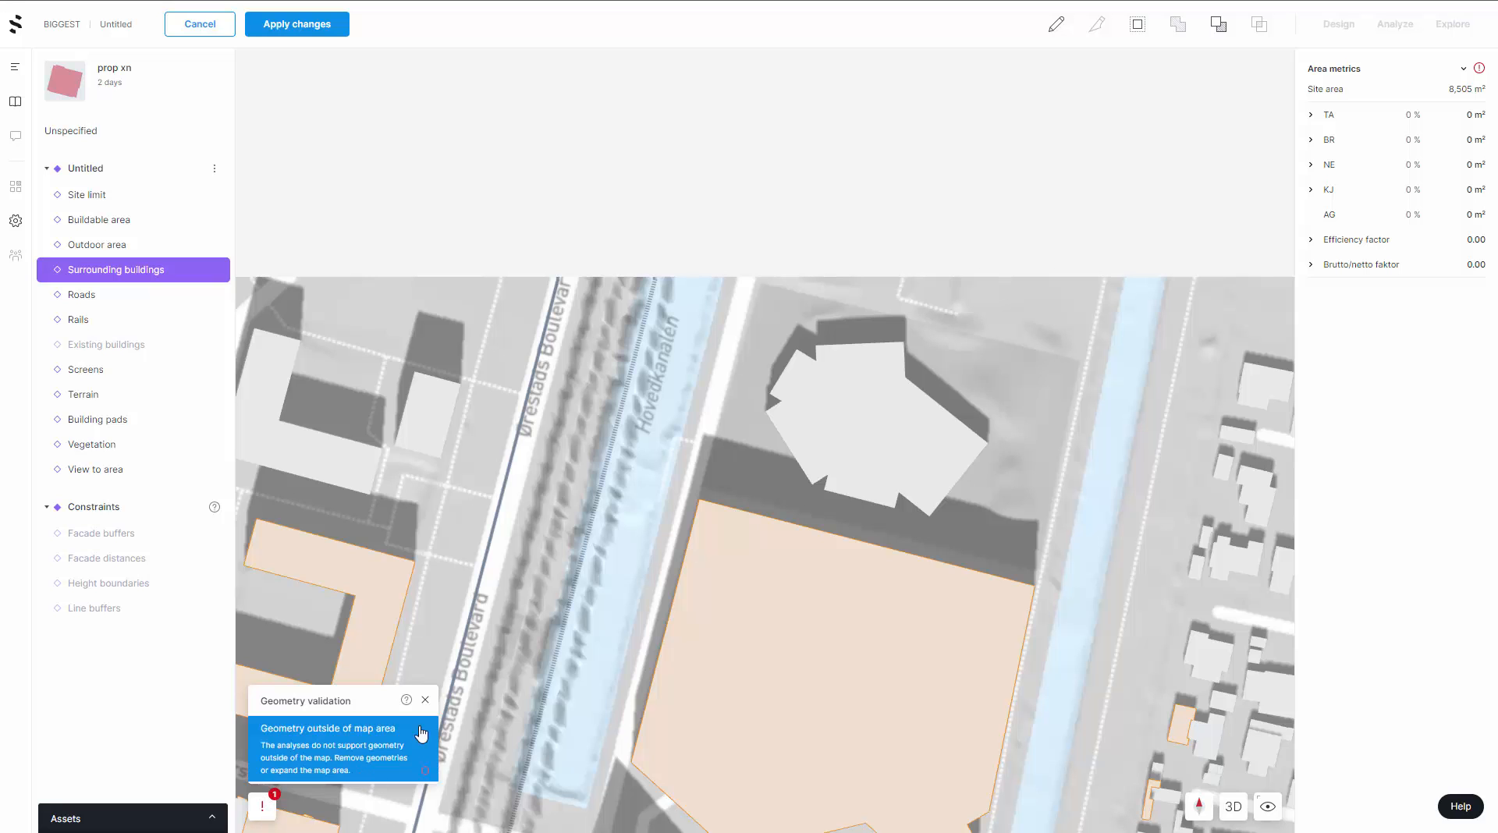
- Delete the large surrounding building that crosses the map's southern edge beside the canal
scroll(519, 427, "down", 5)
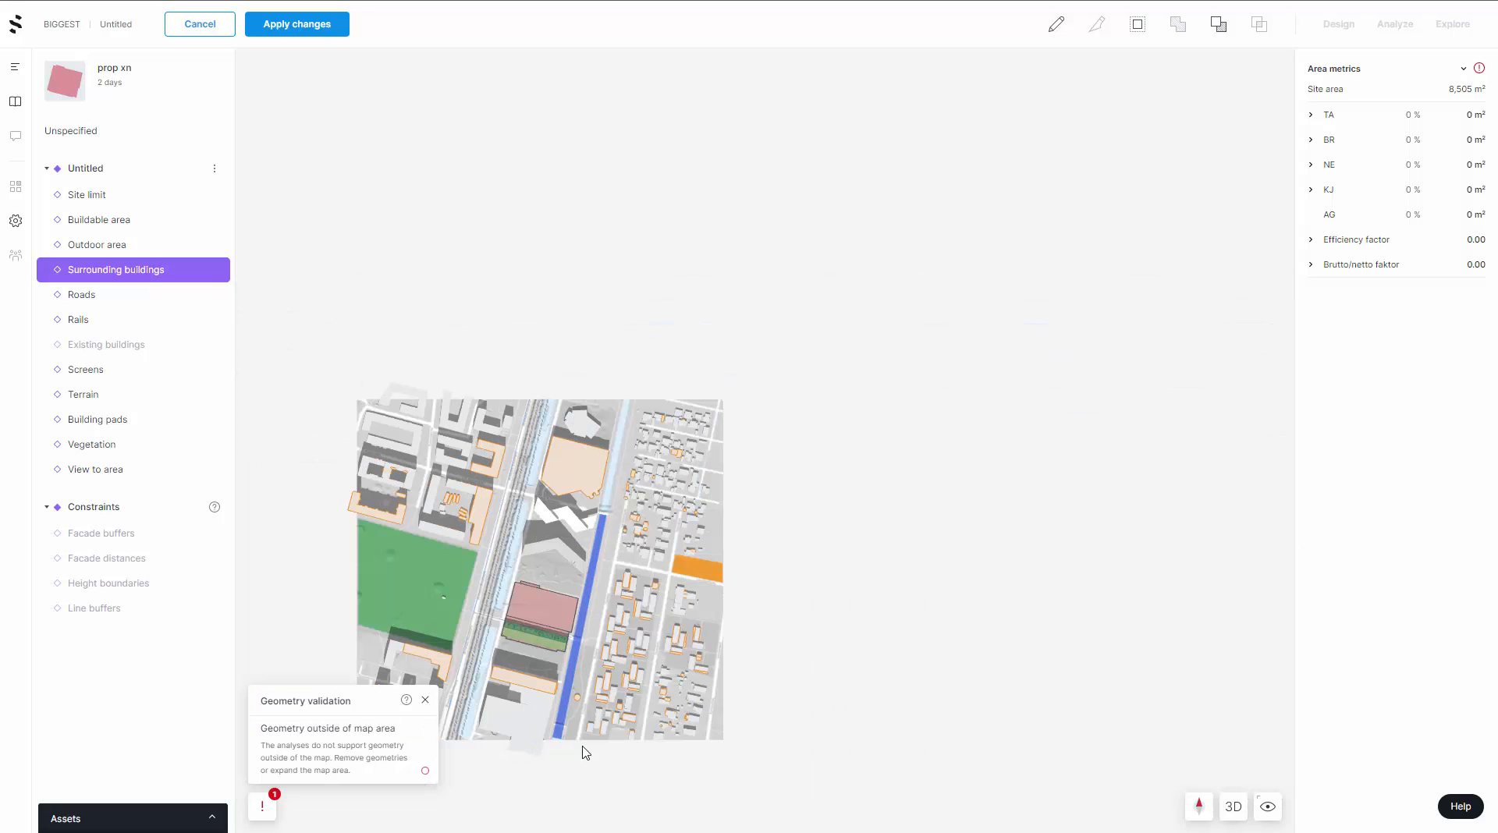
scroll(546, 757, "up", 5)
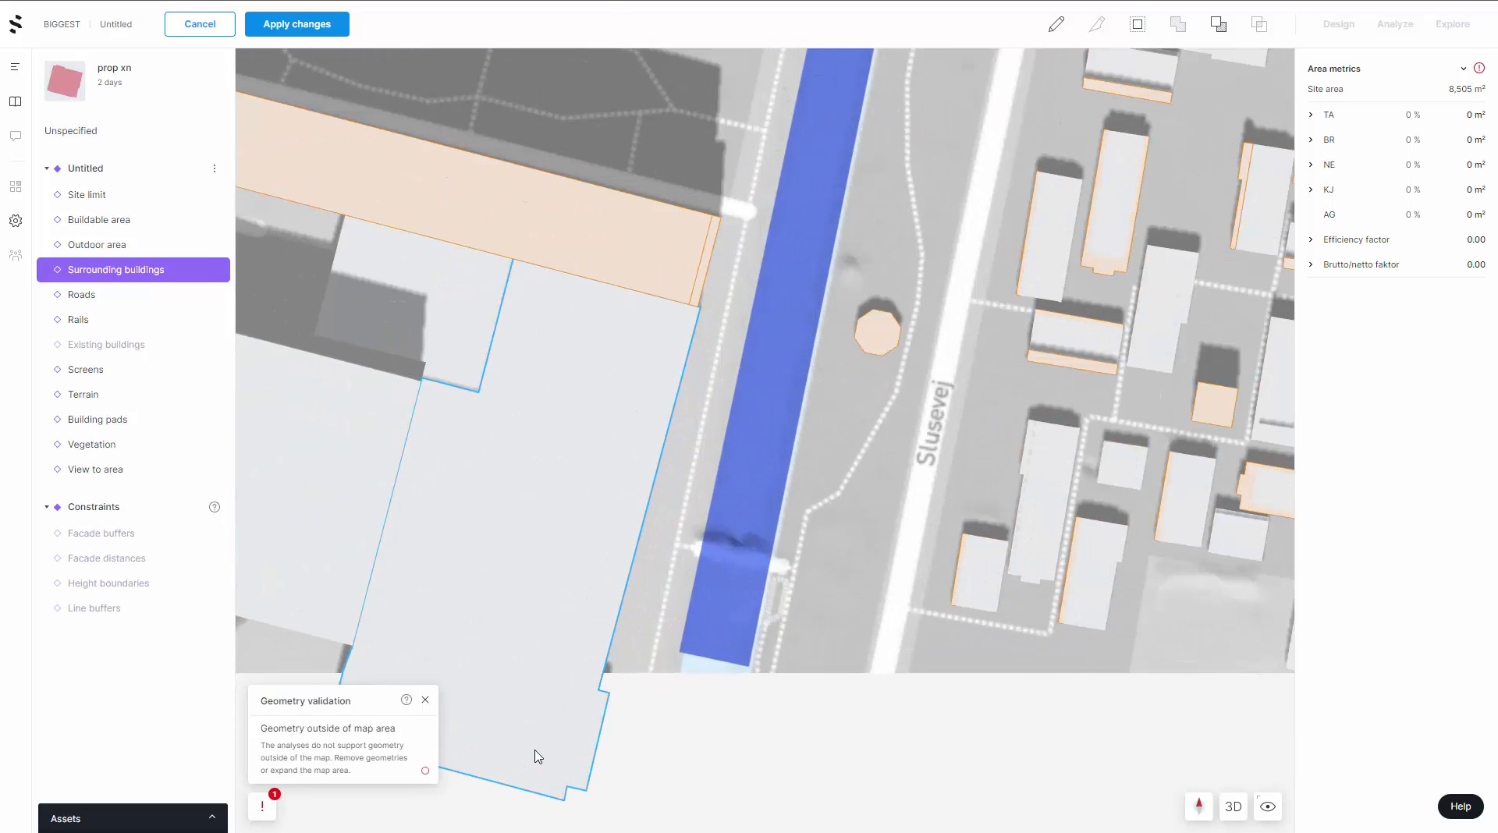
left_click(537, 757)
scroll(552, 673, "down", 3)
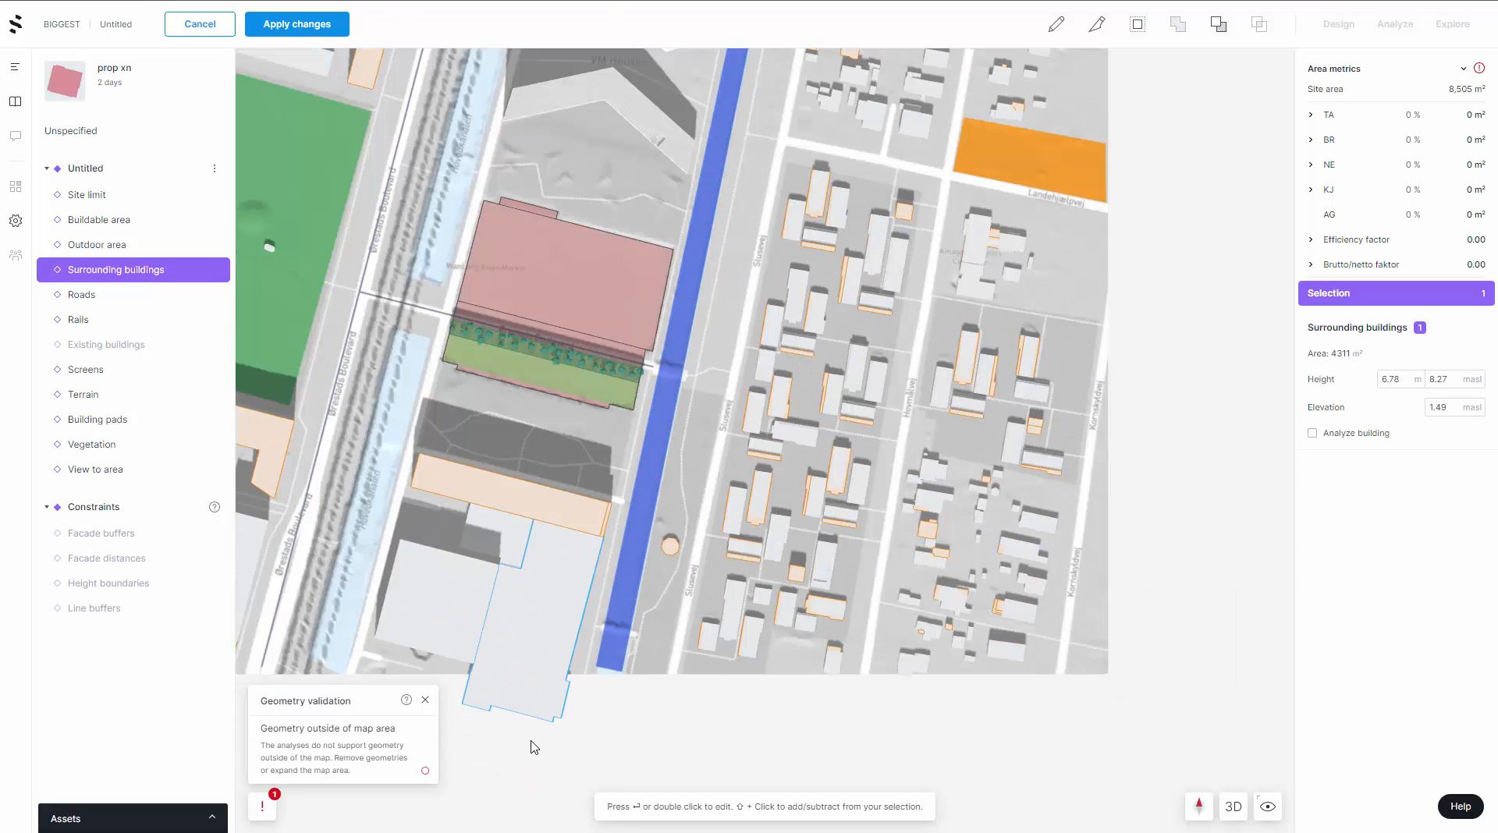
key("Delete")
- Delete the surrounding building crossing the map's western edge and the one extending past its northwest corner
scroll(539, 711, "down", 4)
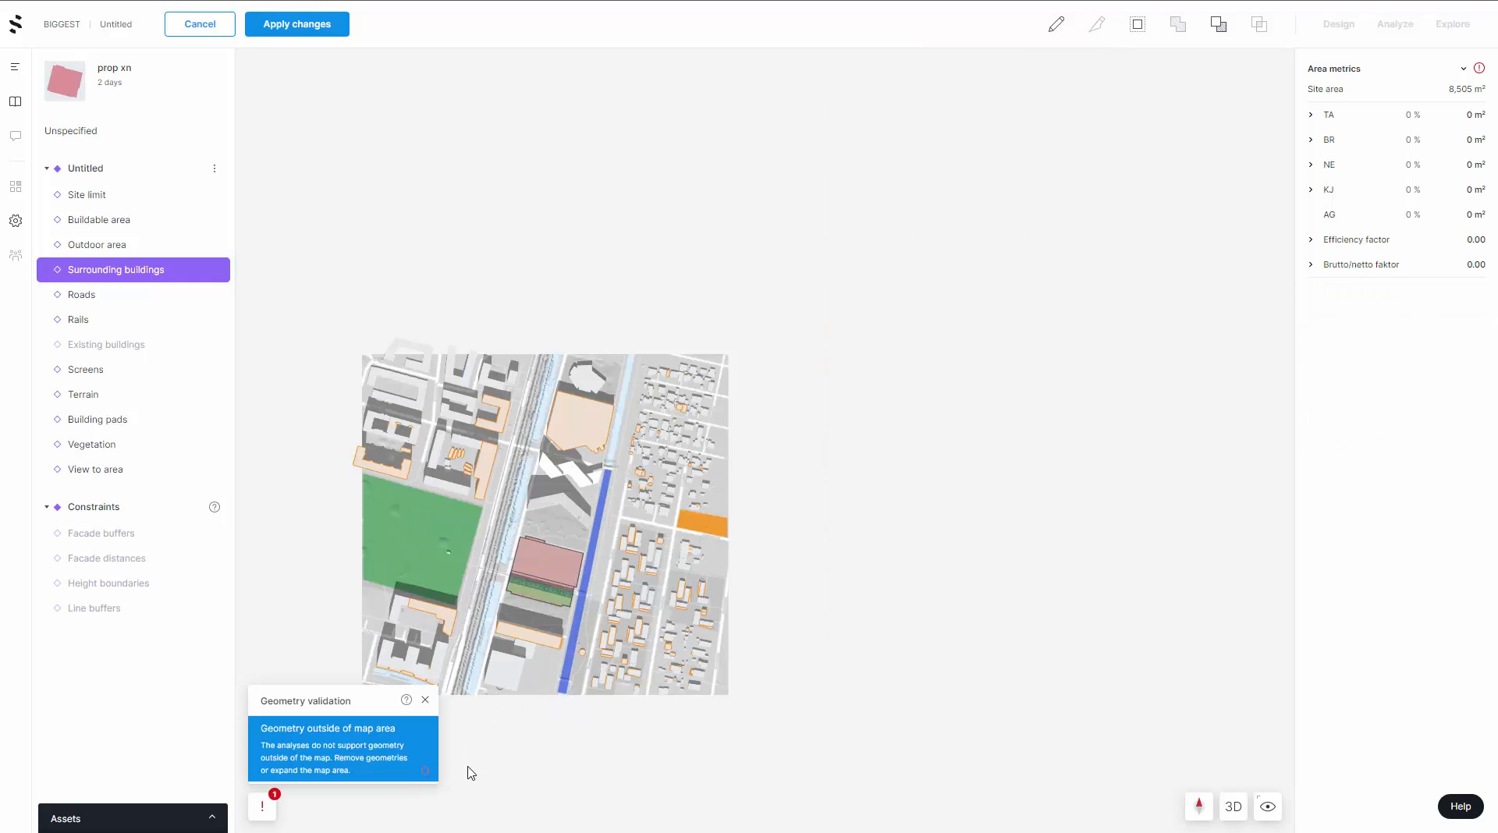
left_click(361, 467)
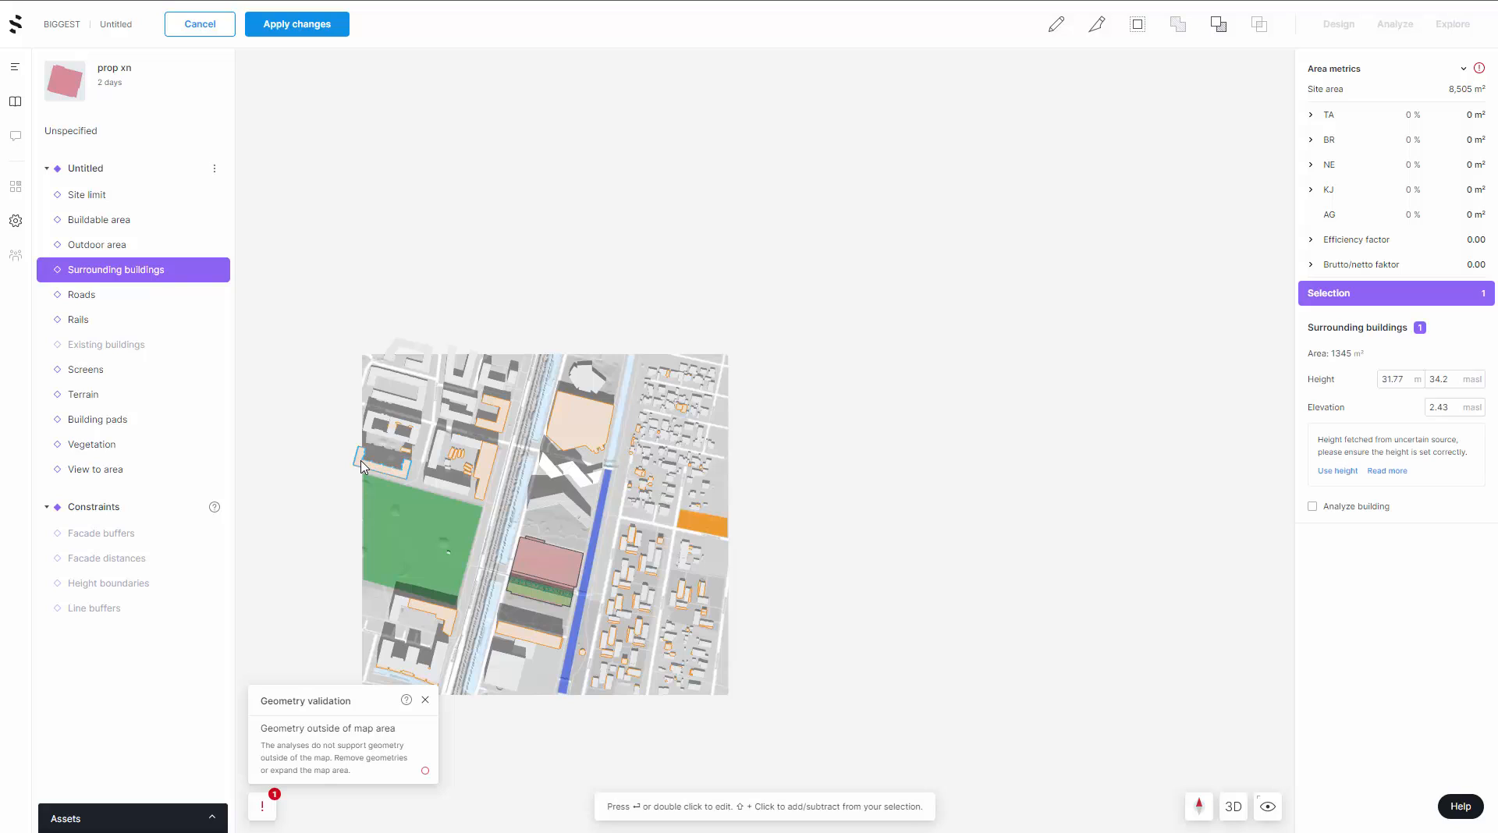
key("Delete")
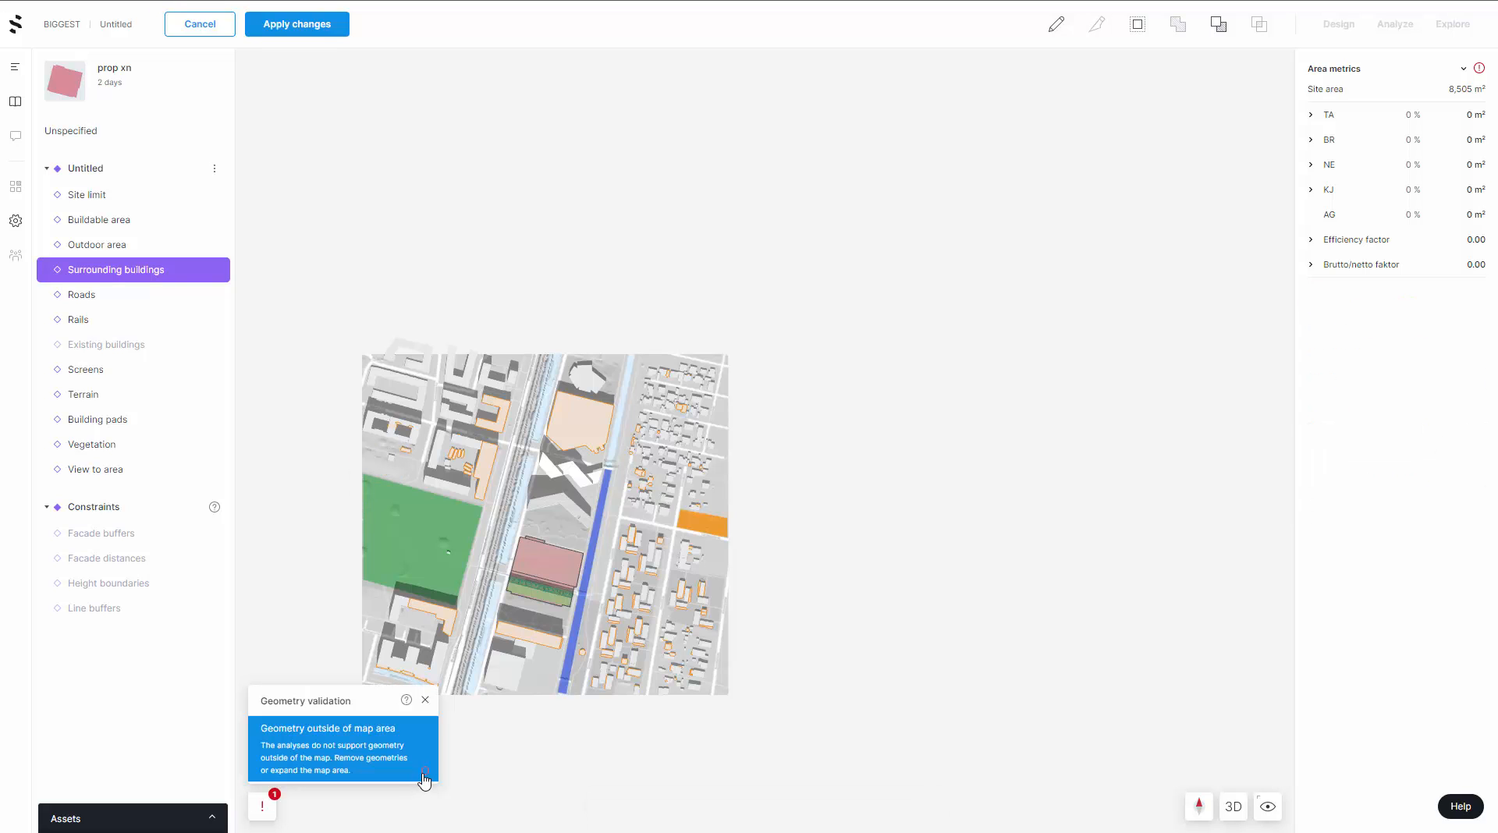
left_click(419, 352)
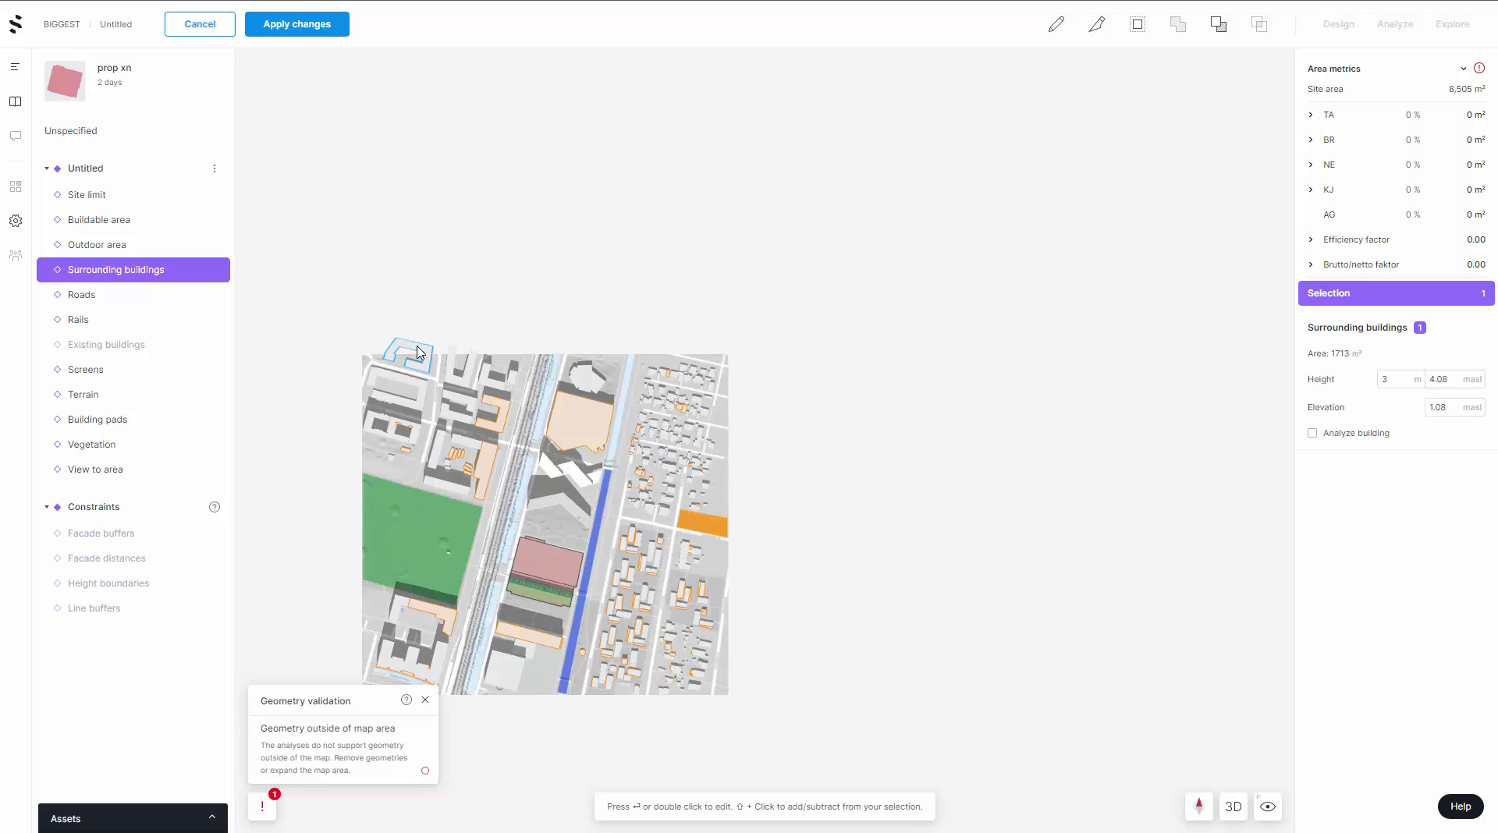
key("Delete")
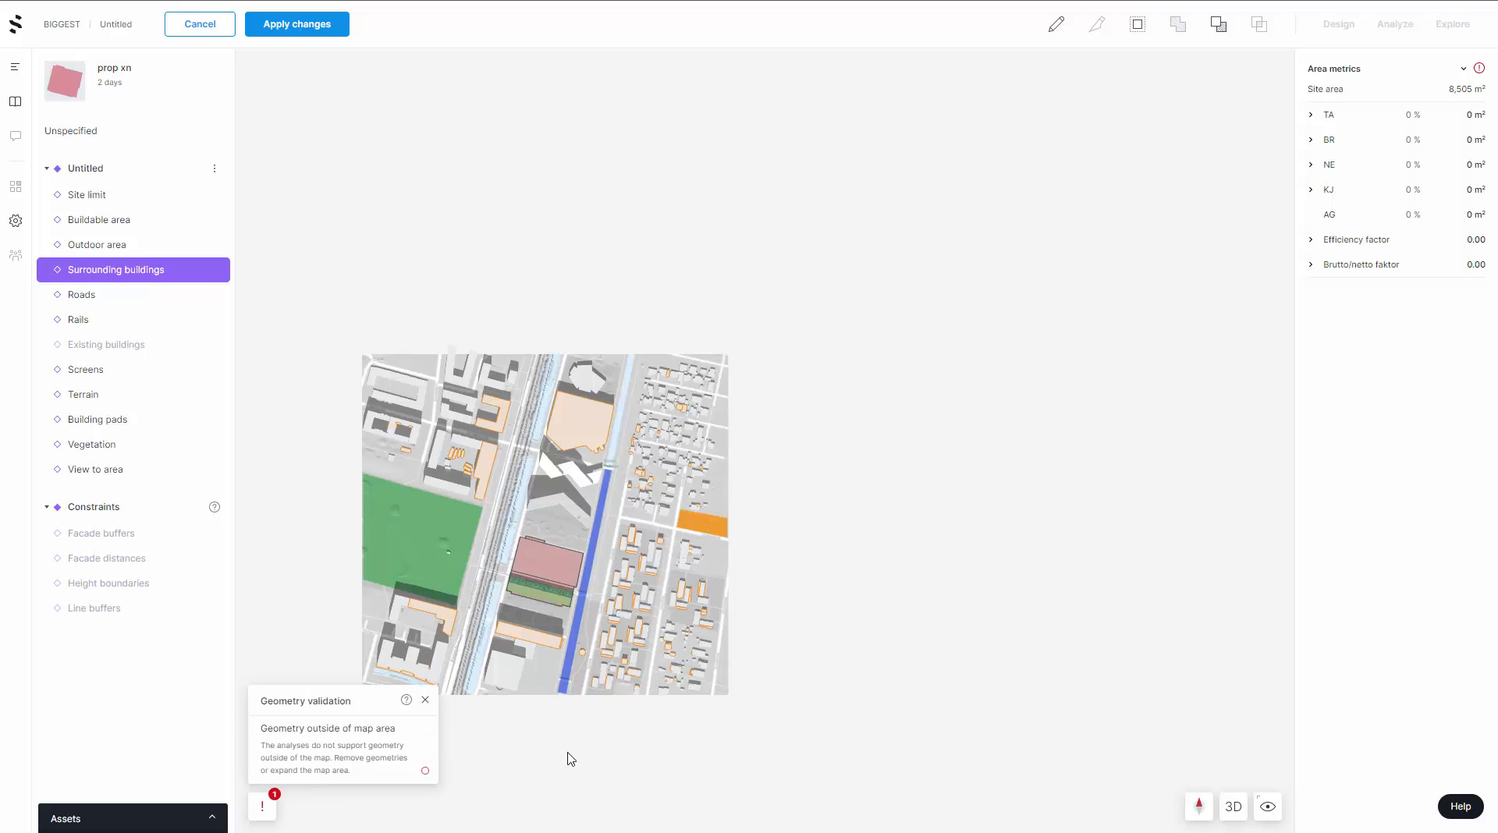
- Isolate the geometry flagged as outside the map area and delete the U-shaped building crossing the northern edge
left_click(343, 758)
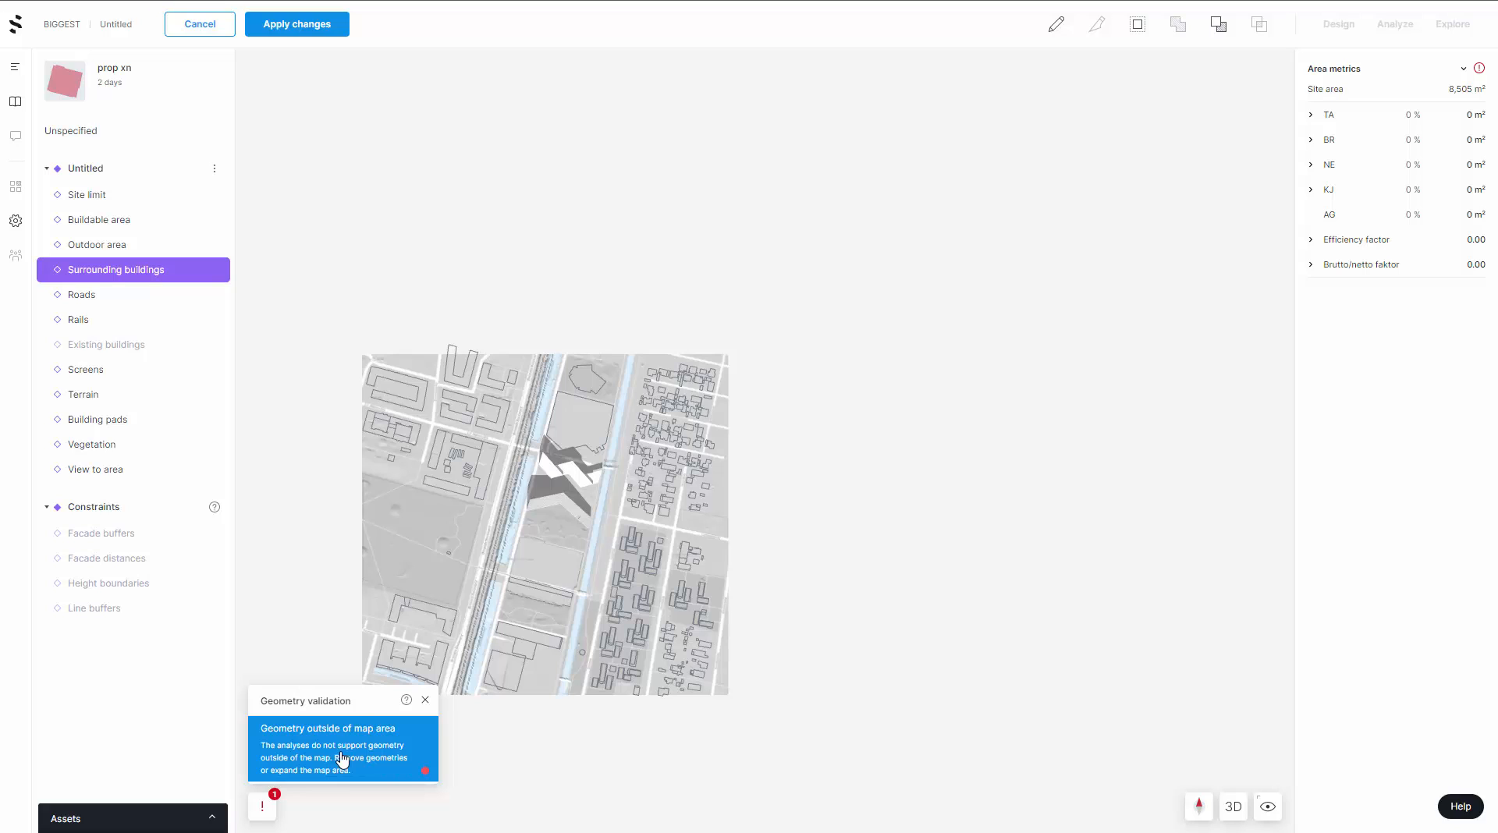
left_click(456, 363)
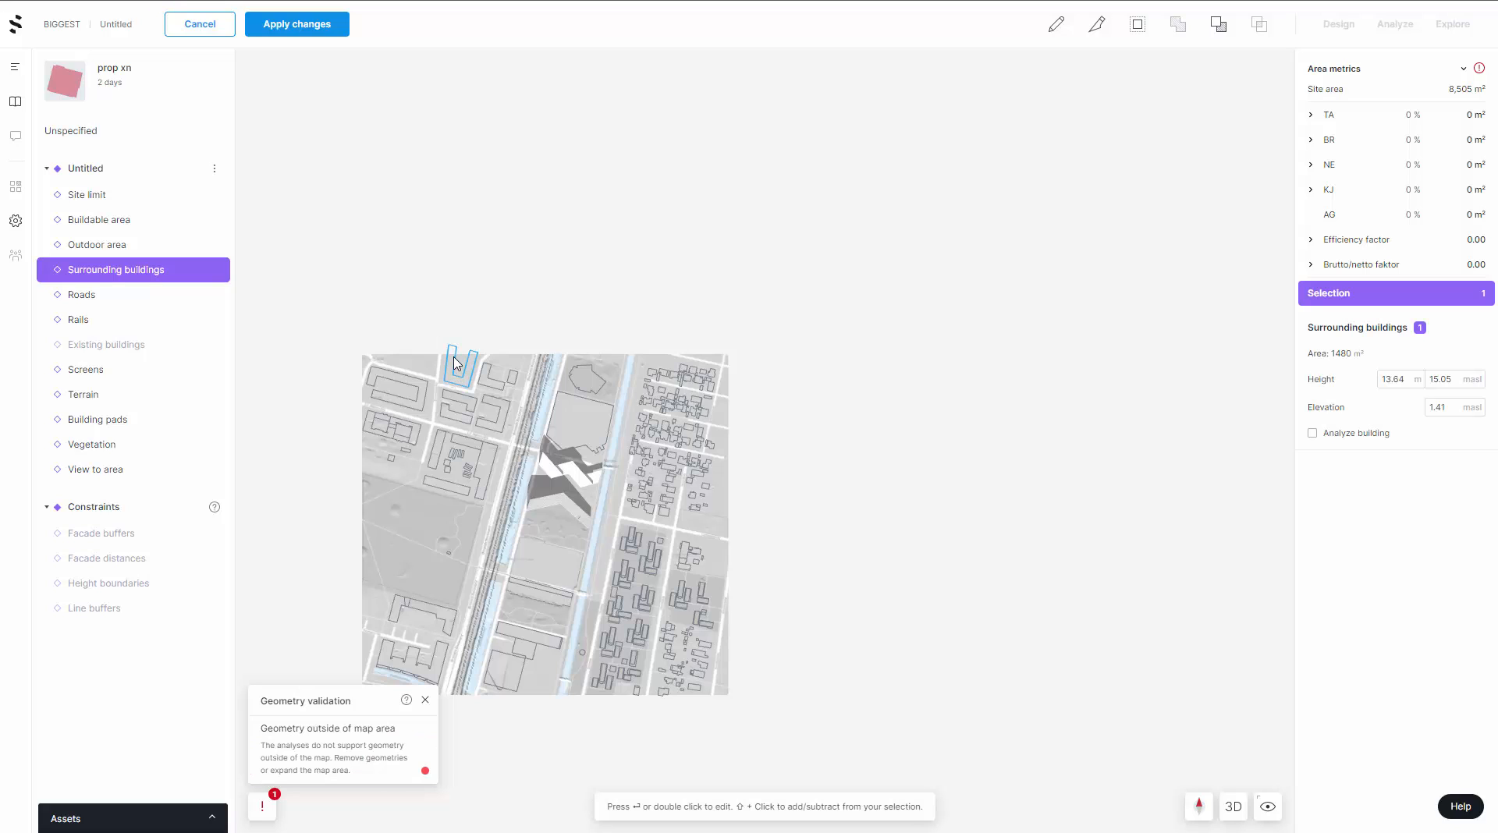
key("Delete")
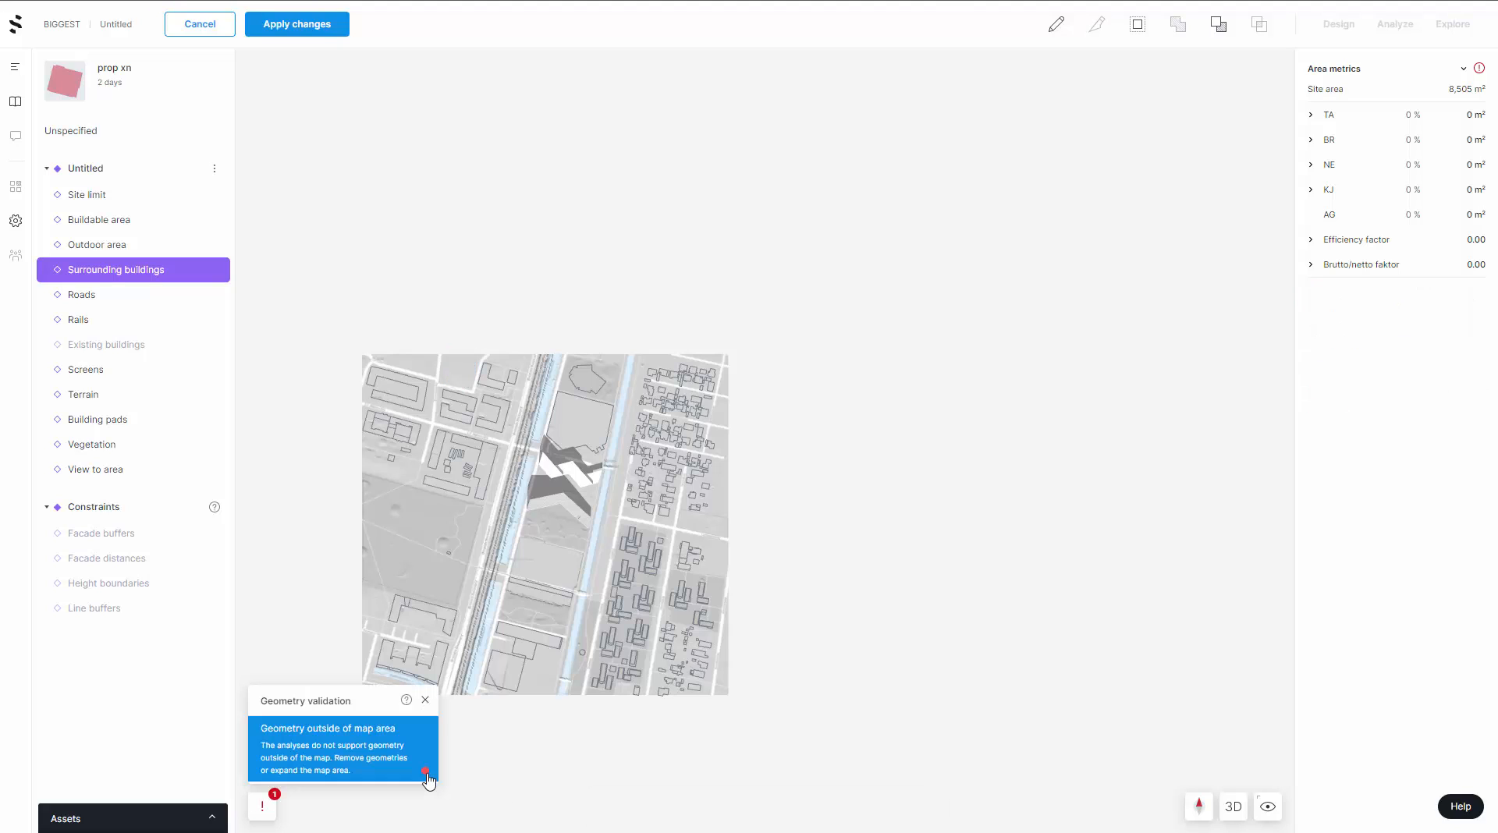
left_click_drag(487, 754, 578, 750)
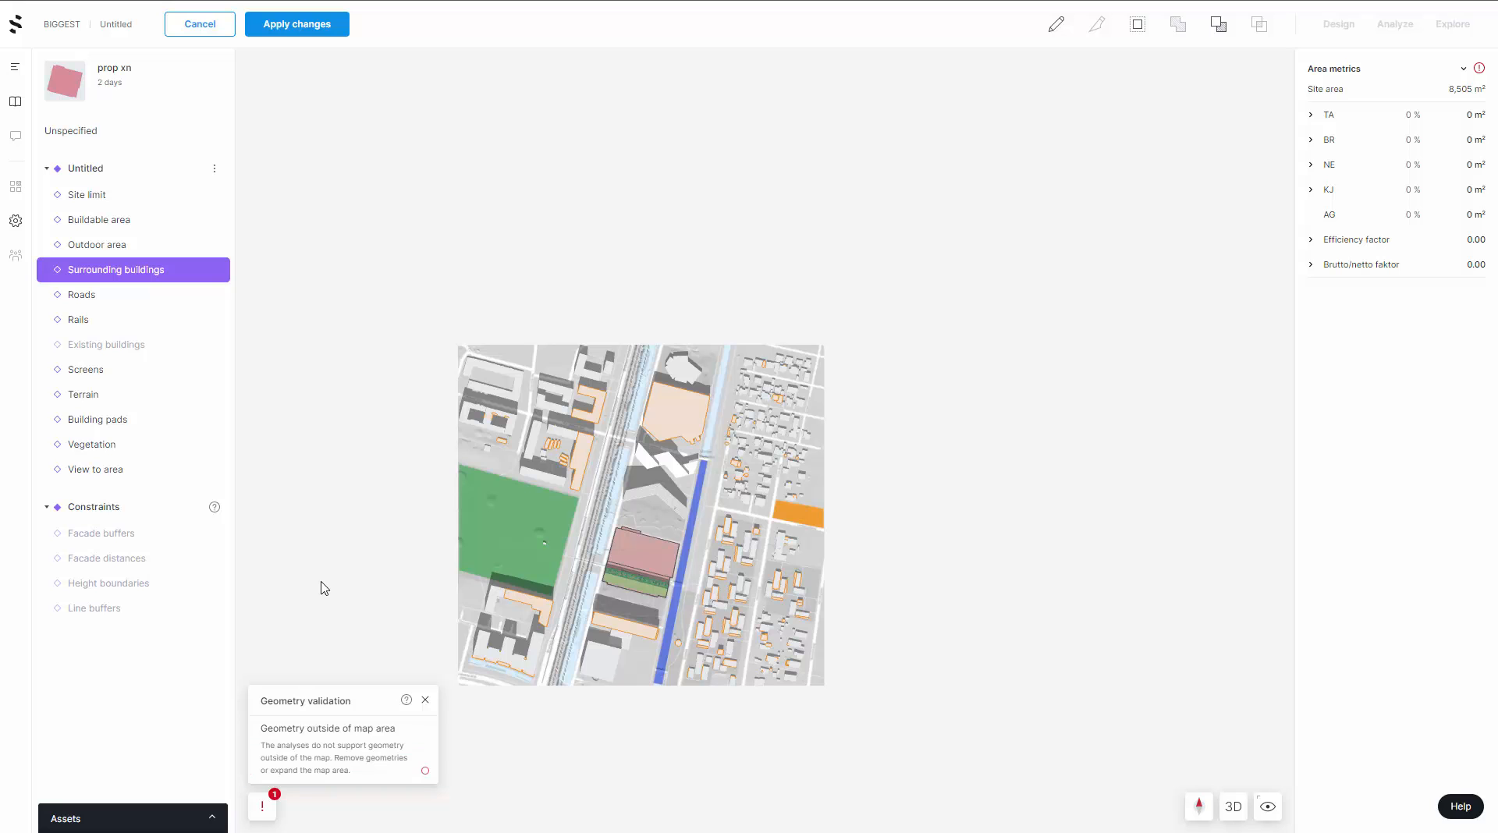
scroll(637, 693, "up", 5)
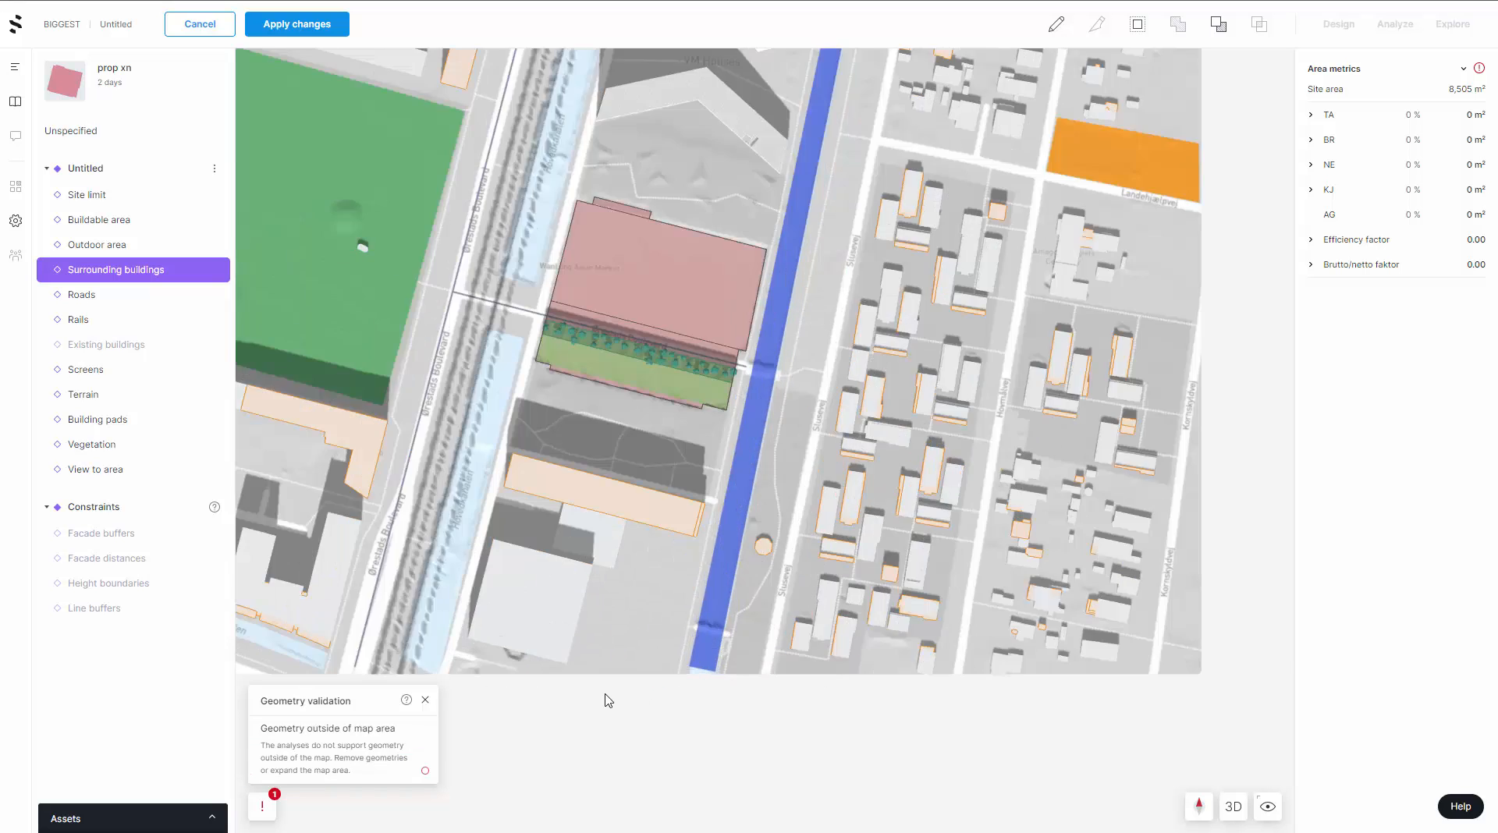
- Delete the two small surrounding buildings that cross the map's southern edge on either side of Hovmålvej
scroll(606, 696, "down", 3)
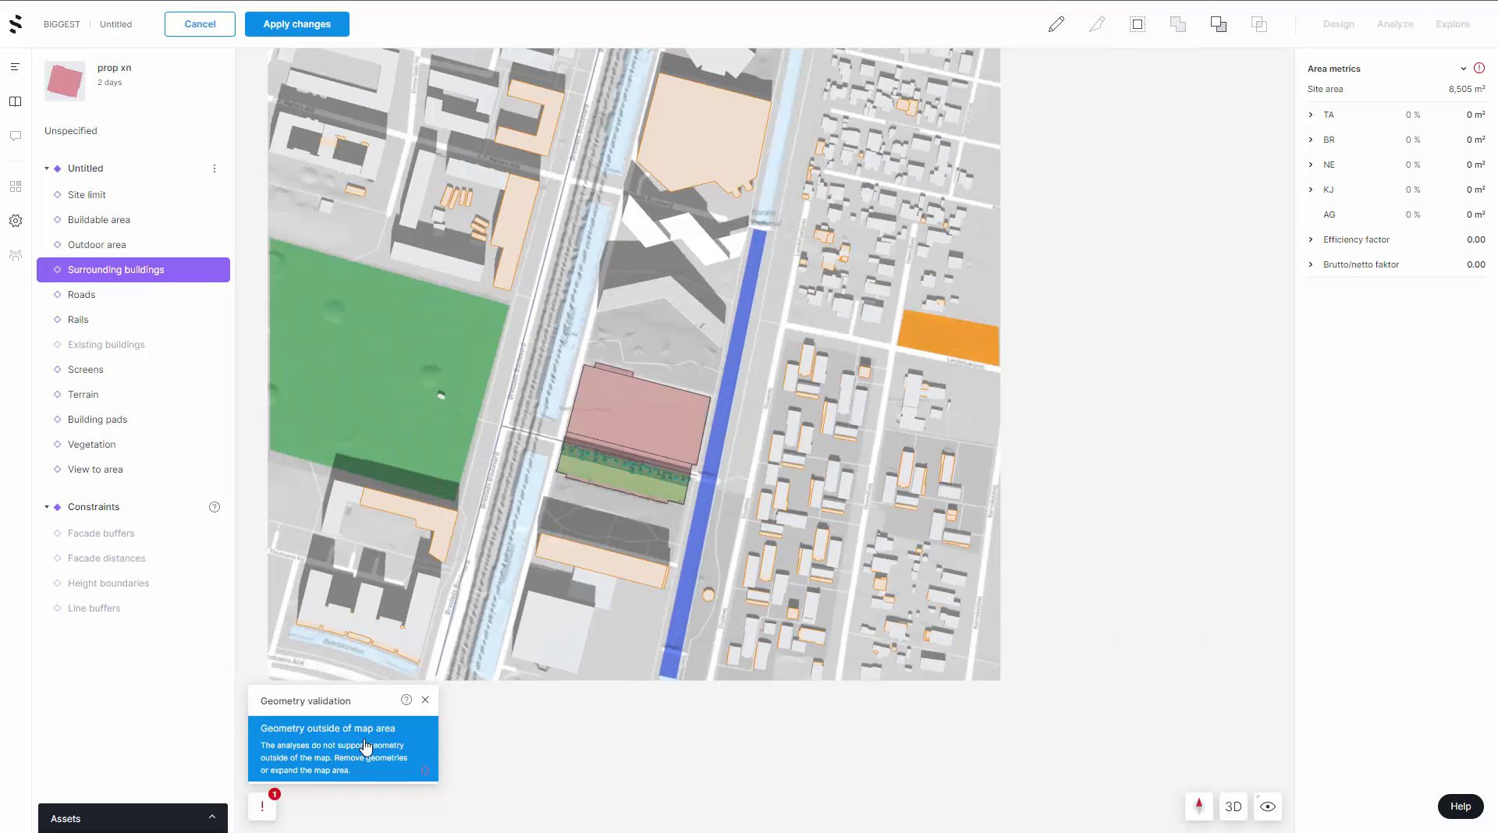
scroll(783, 723, "up", 4)
left_click(785, 661)
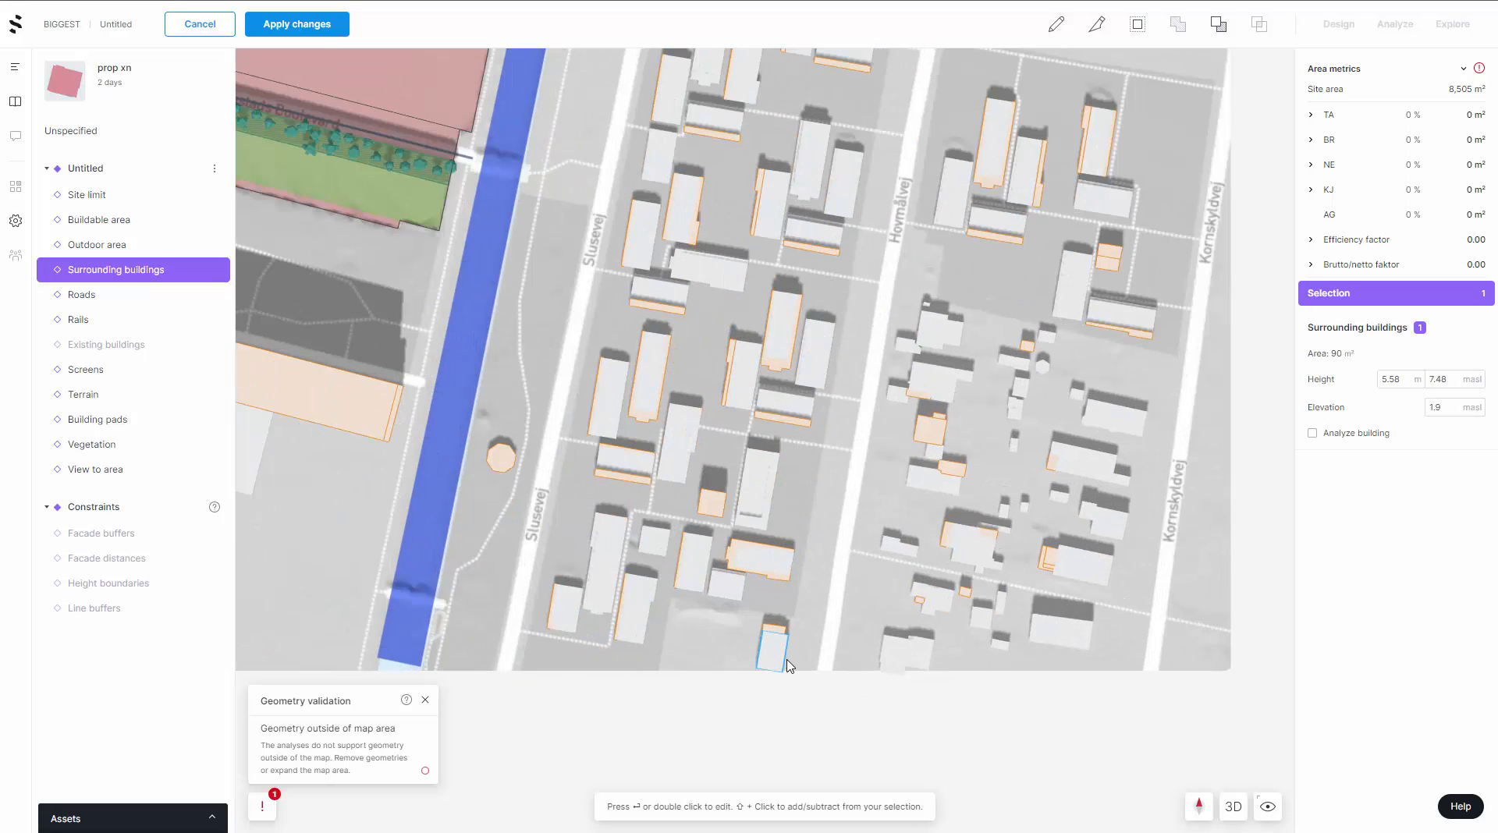
left_click(899, 663)
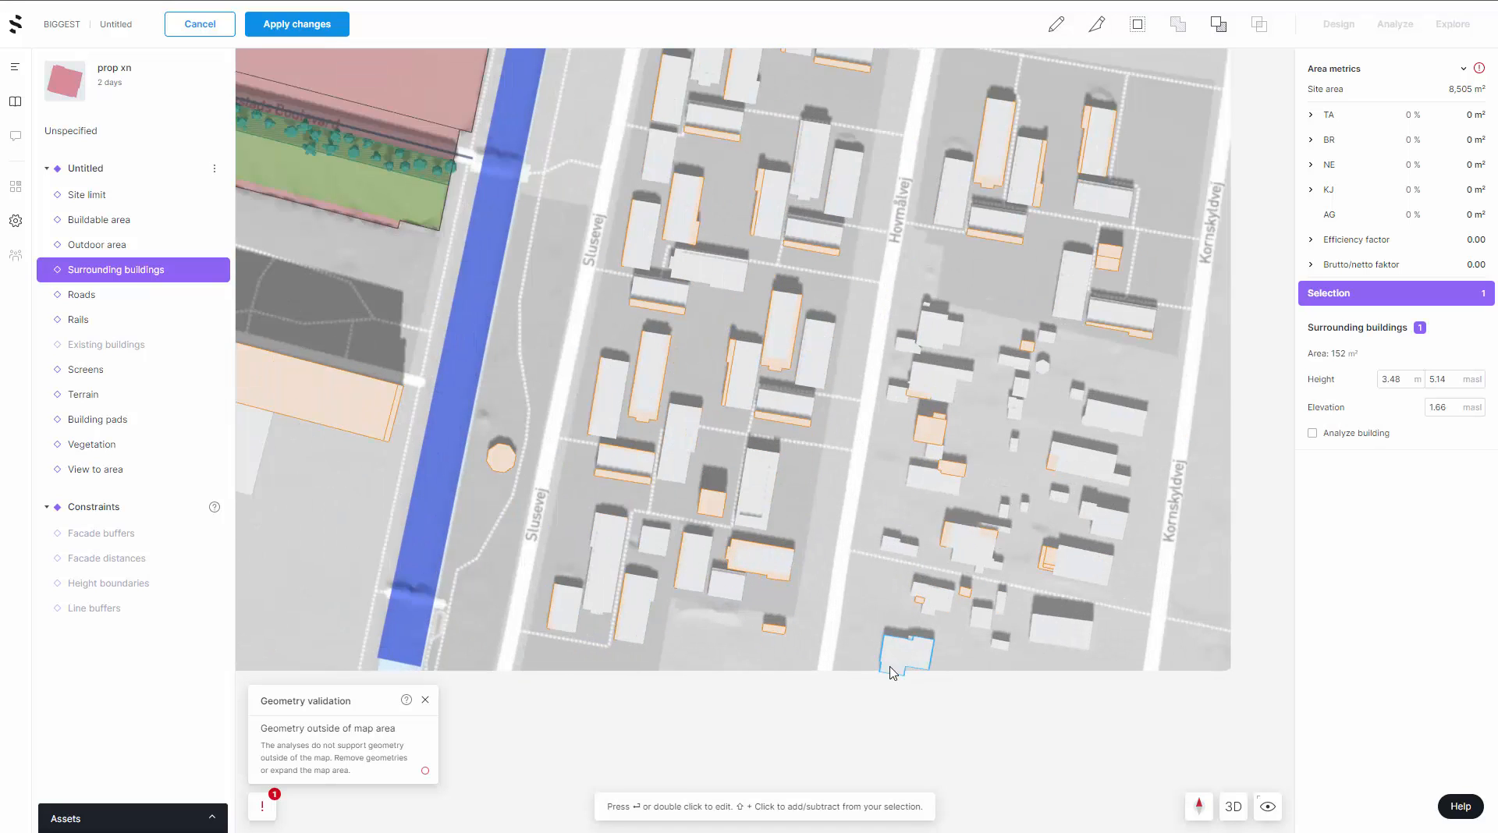
- Recheck the geometry flagged as outside the map area and apply the layer changes to the current scenario
left_click(425, 776)
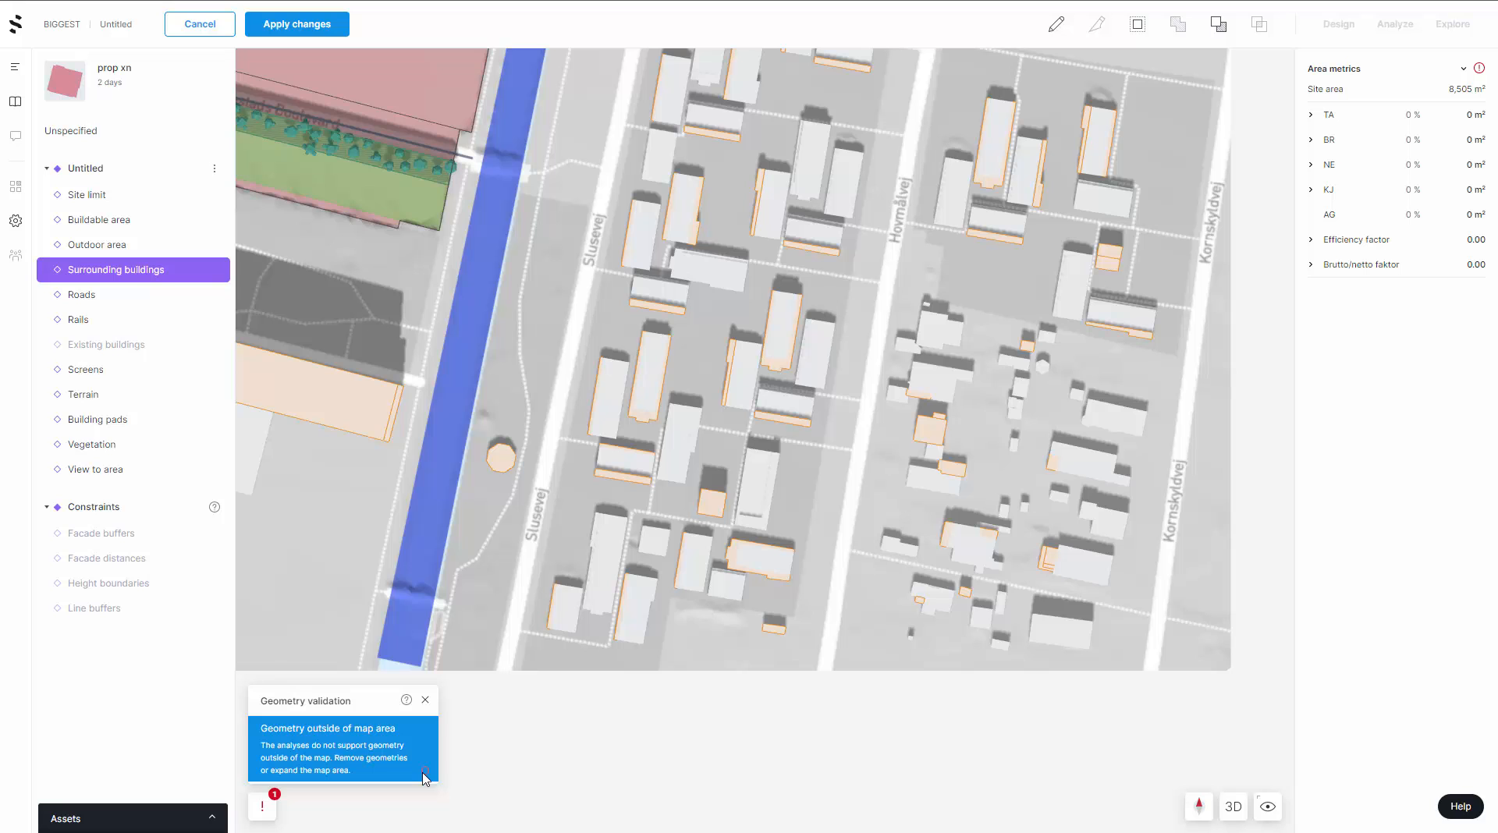
scroll(753, 766, "down", 5)
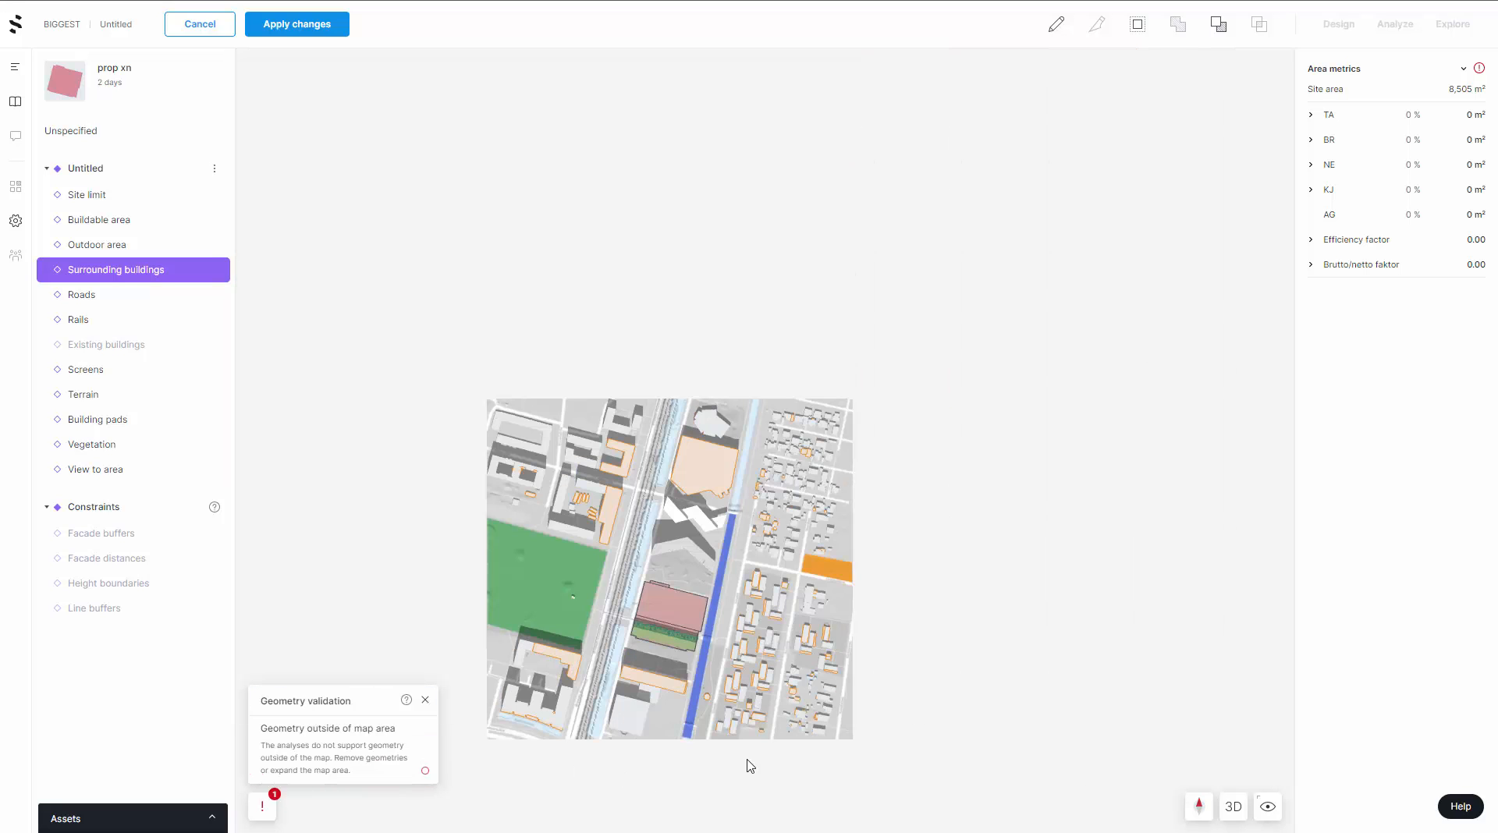
left_click(290, 759)
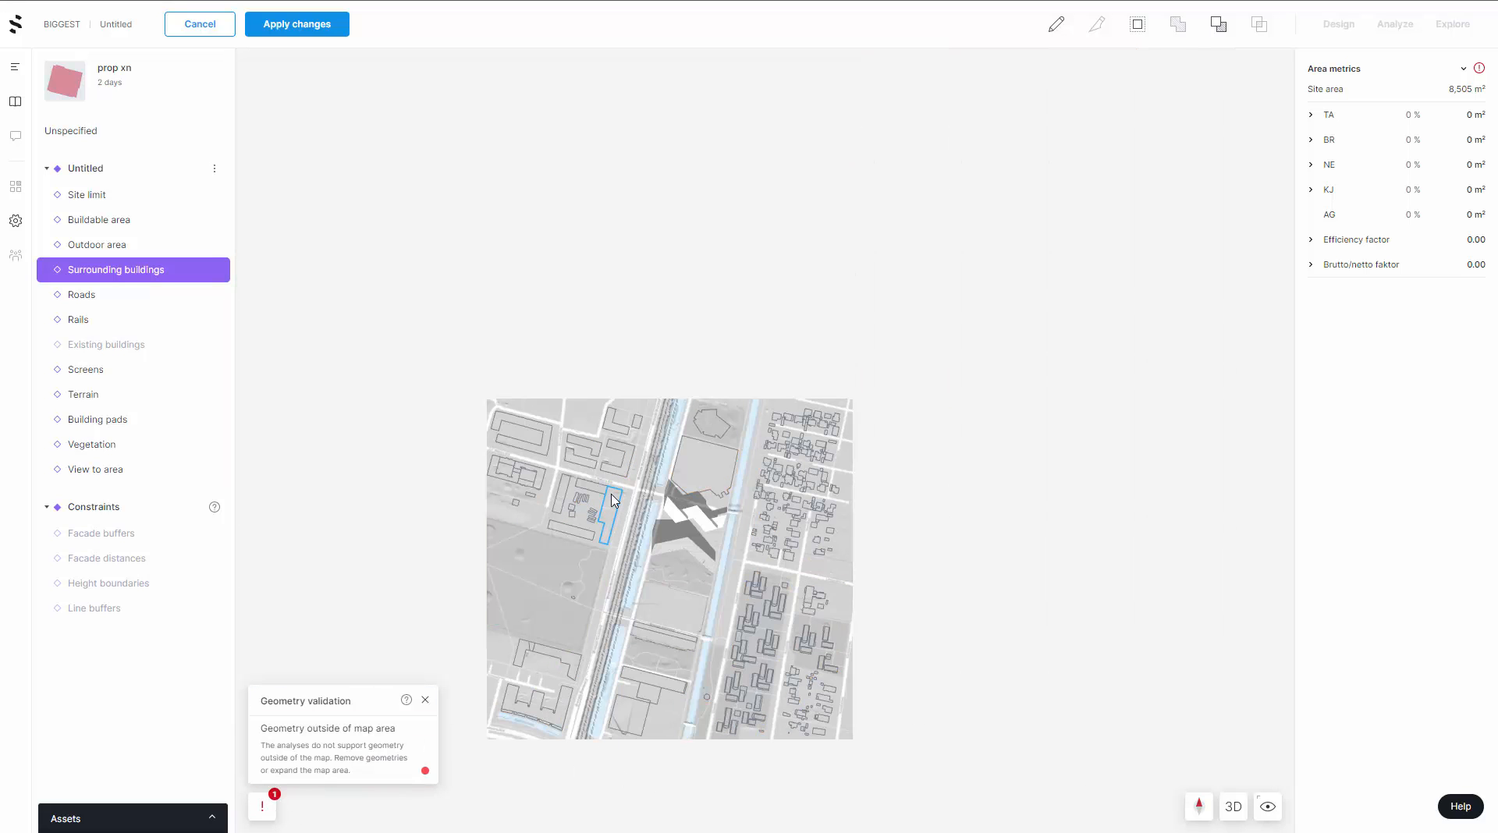
left_click(308, 727)
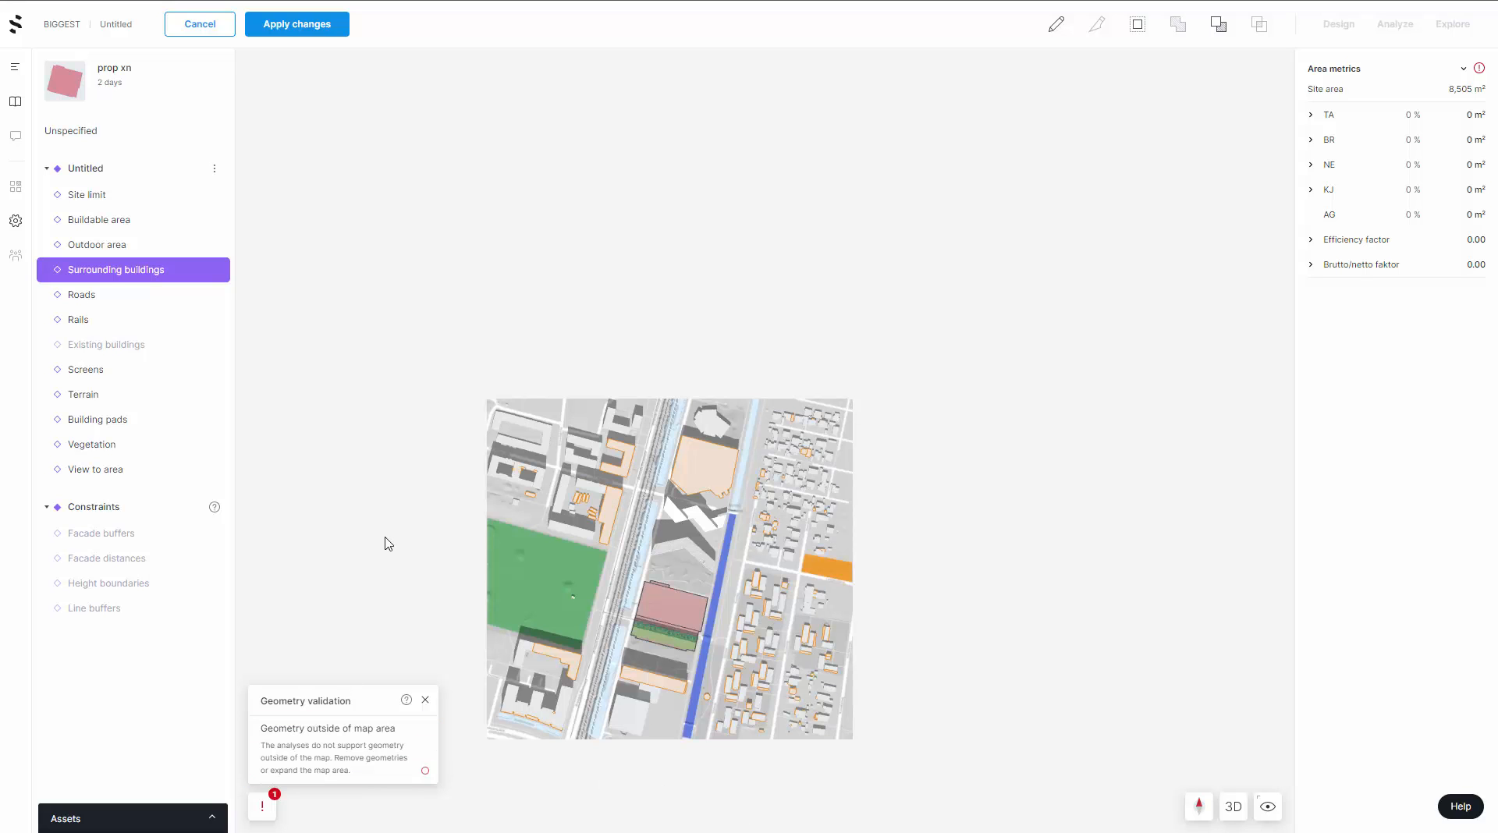
left_click(313, 24)
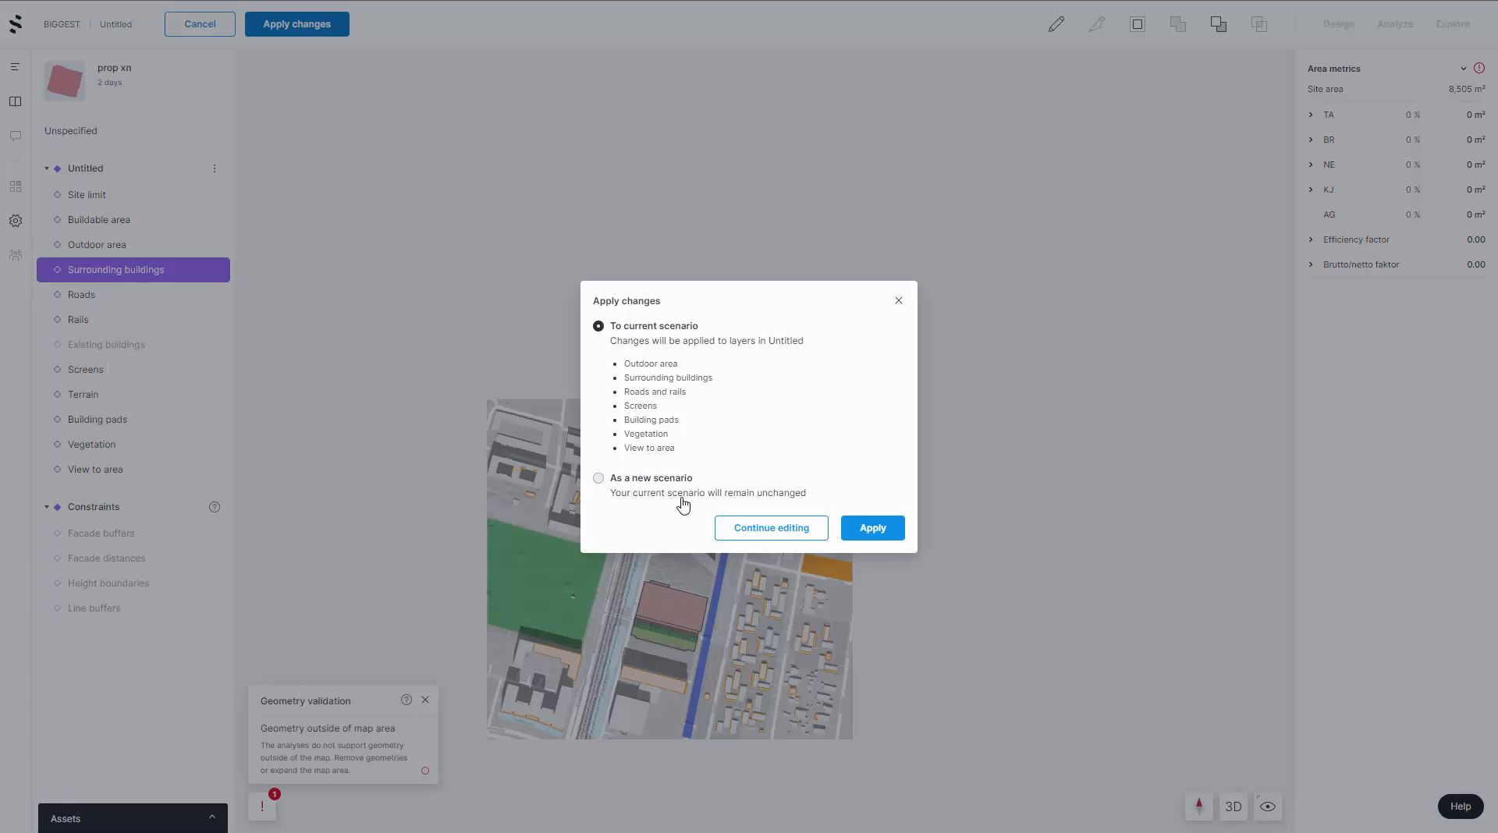
left_click(864, 541)
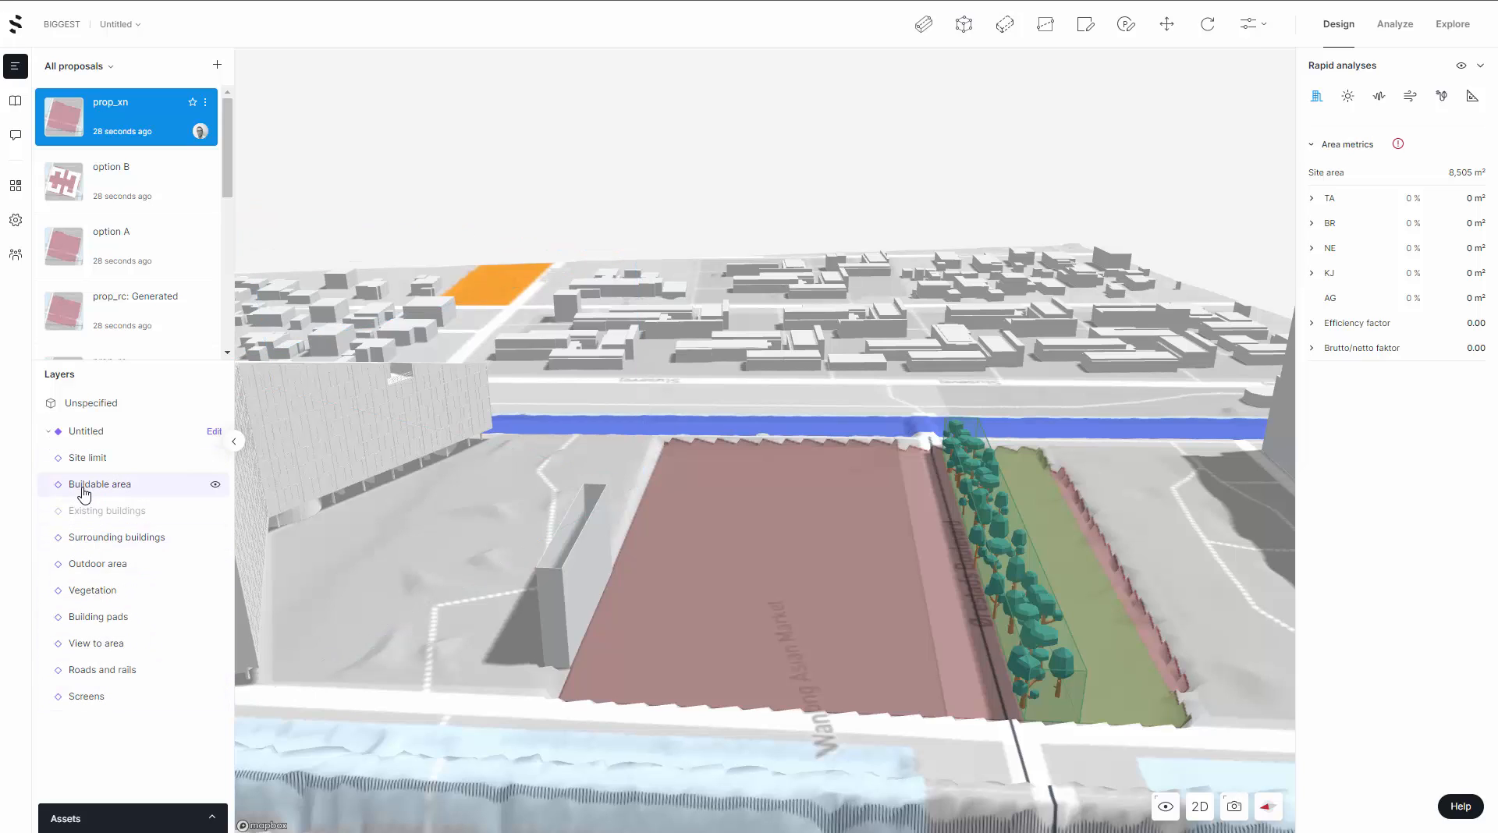
- Hide and restore the Screens layer to check the screen beside the site, and examine the site and its surroundings in 3D
left_click(214, 700)
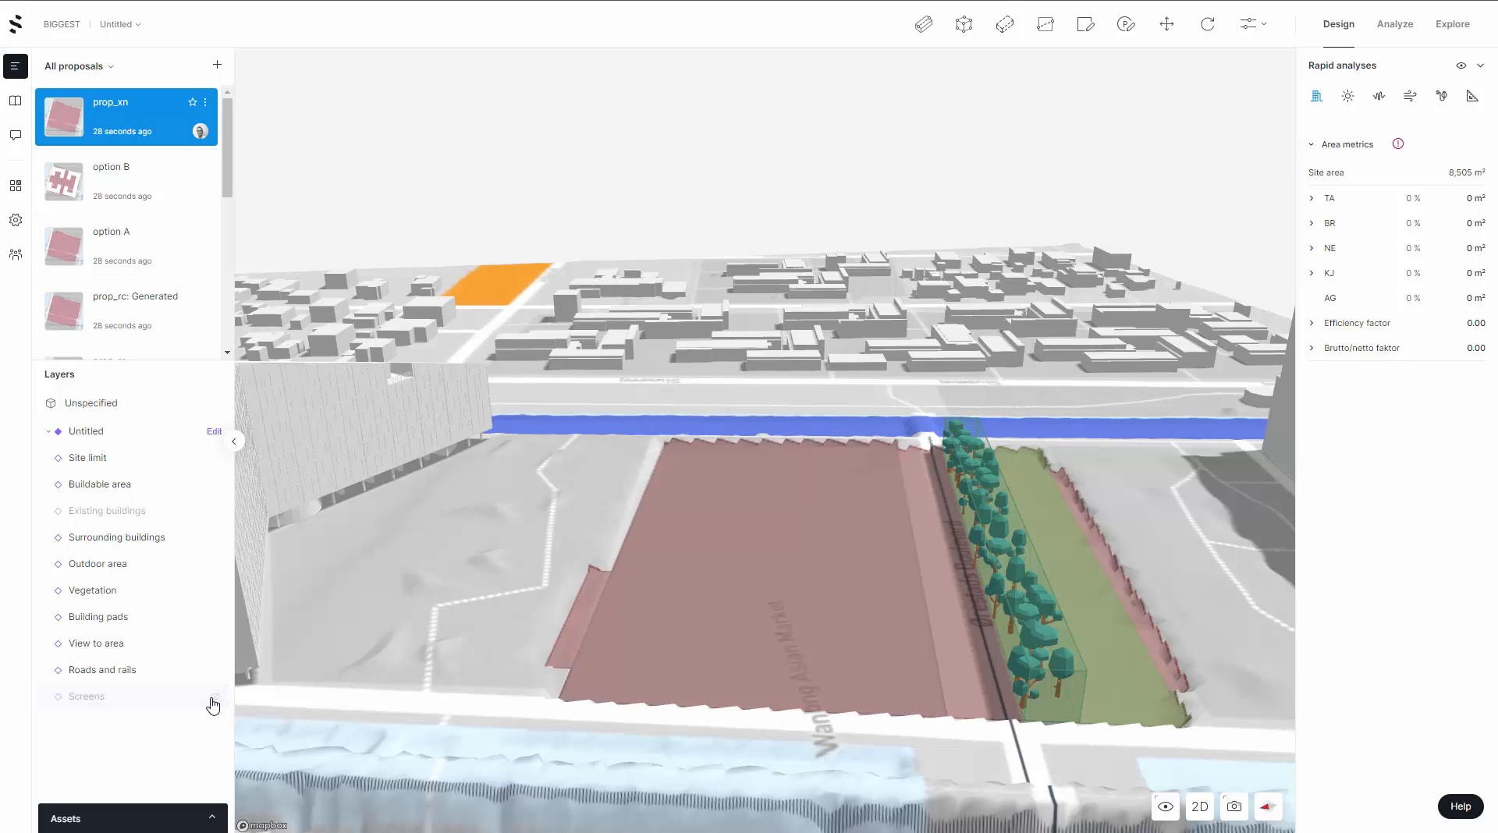
left_click(214, 699)
right_click_drag(774, 589, 718, 588)
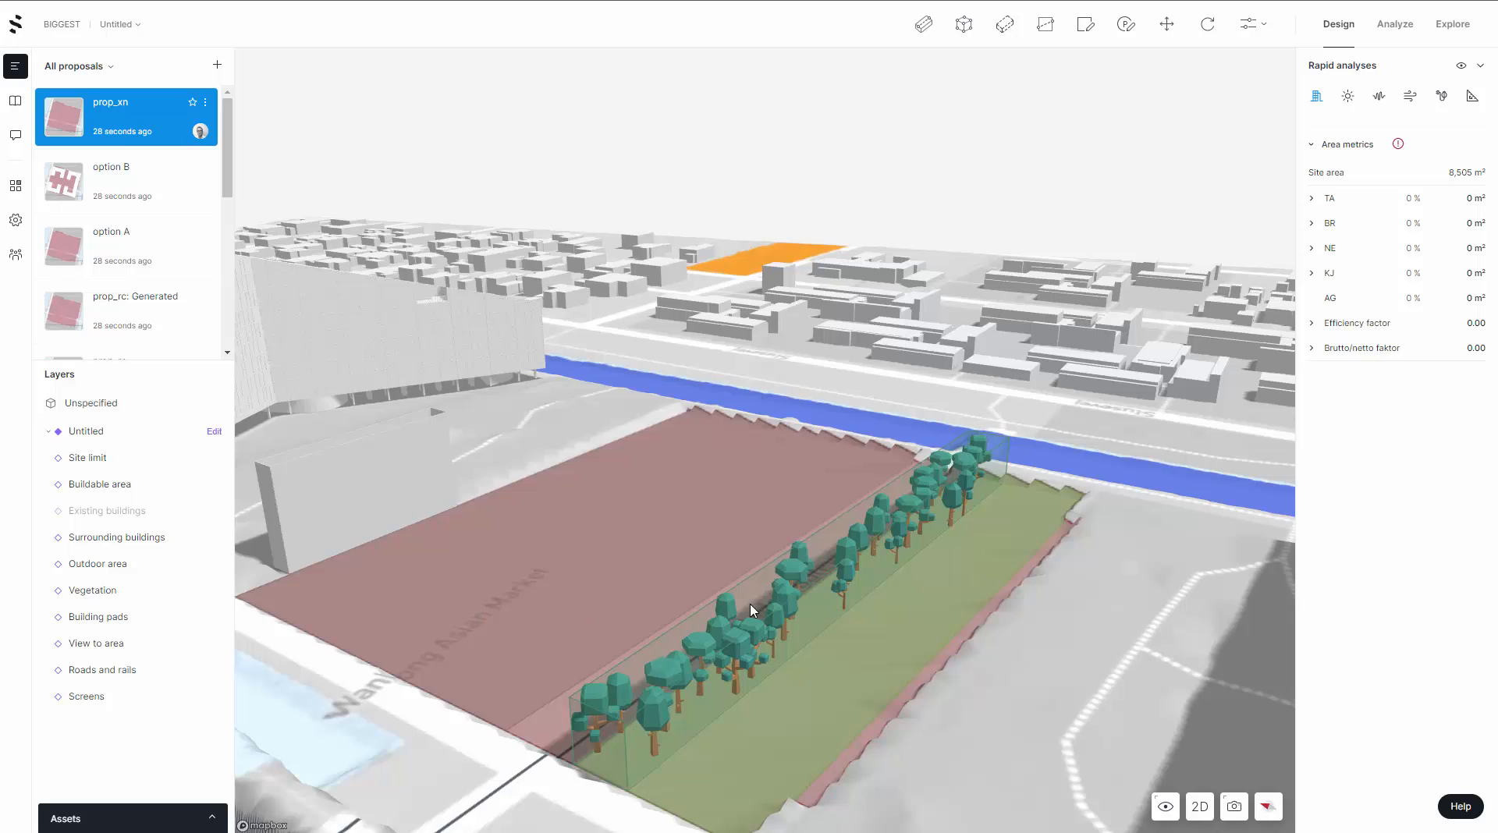
right_click_drag(835, 601, 289, 607)
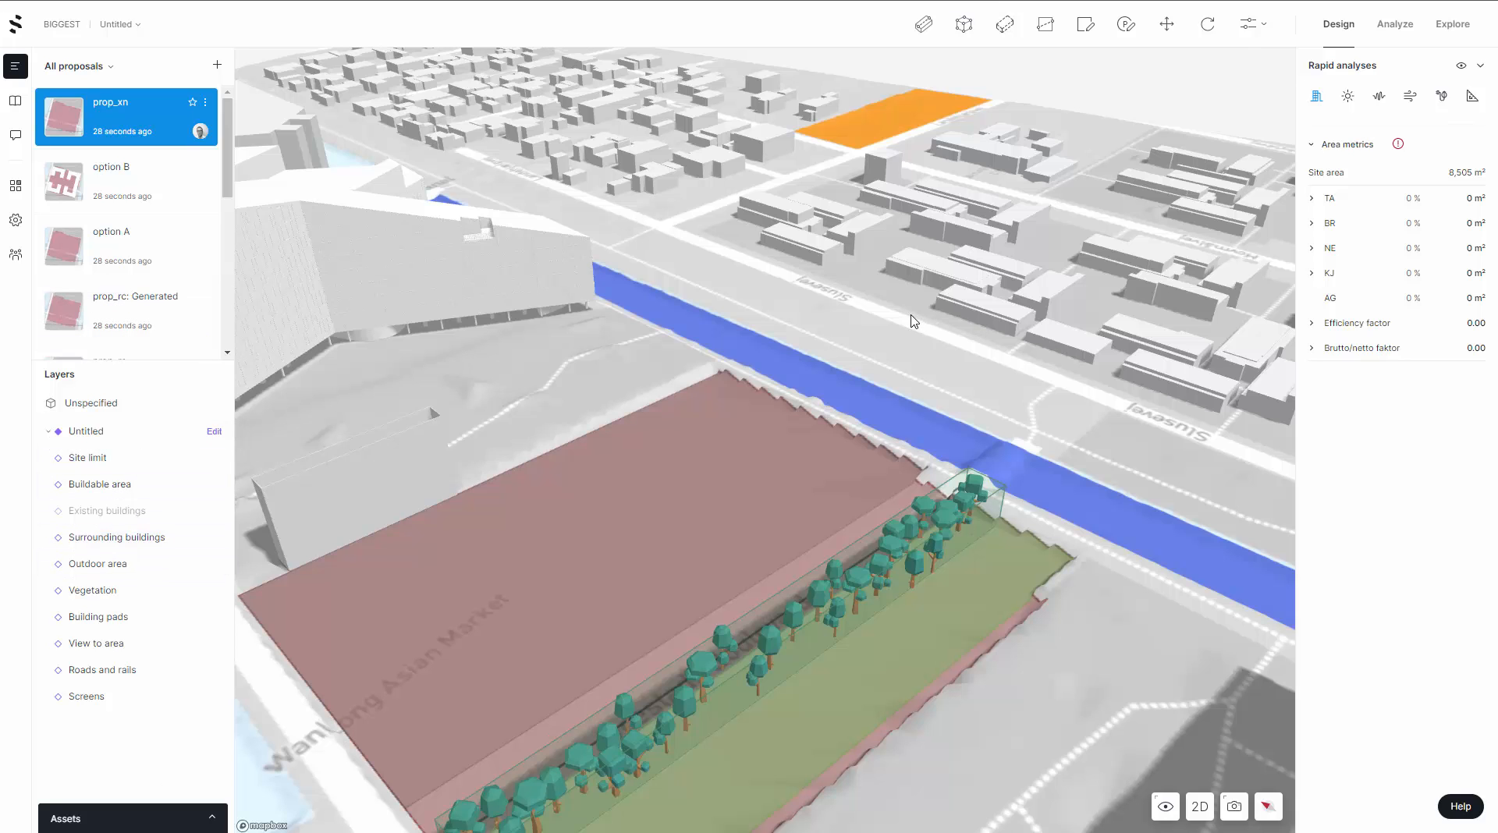
scroll(914, 321, "down", 5)
scroll(914, 321, "down", 2)
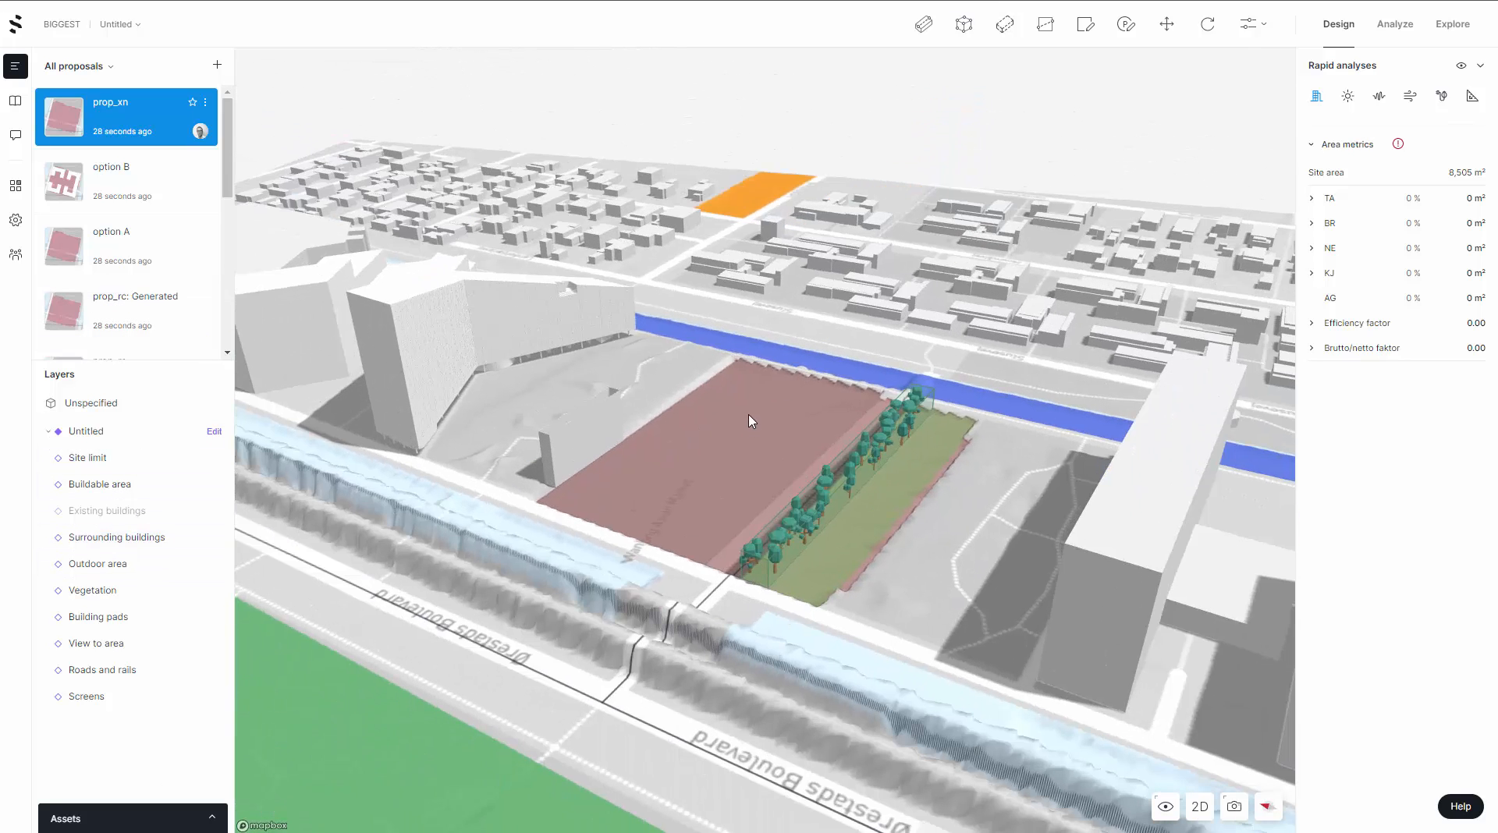